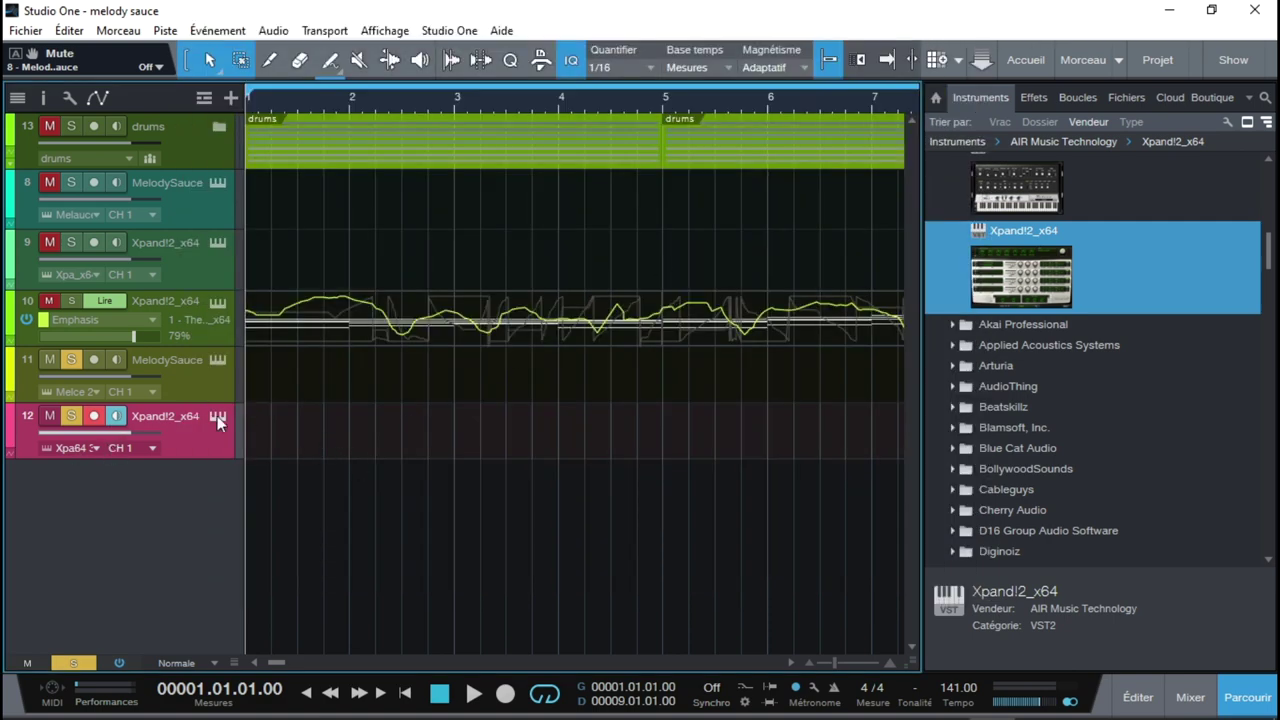
- Load the +02 Mark 2 Tremolo preset from E Pianos + Clav into the Xpand!2 instrument on track 12
left_click(217, 416)
left_click(574, 580)
mouse_move(593, 490)
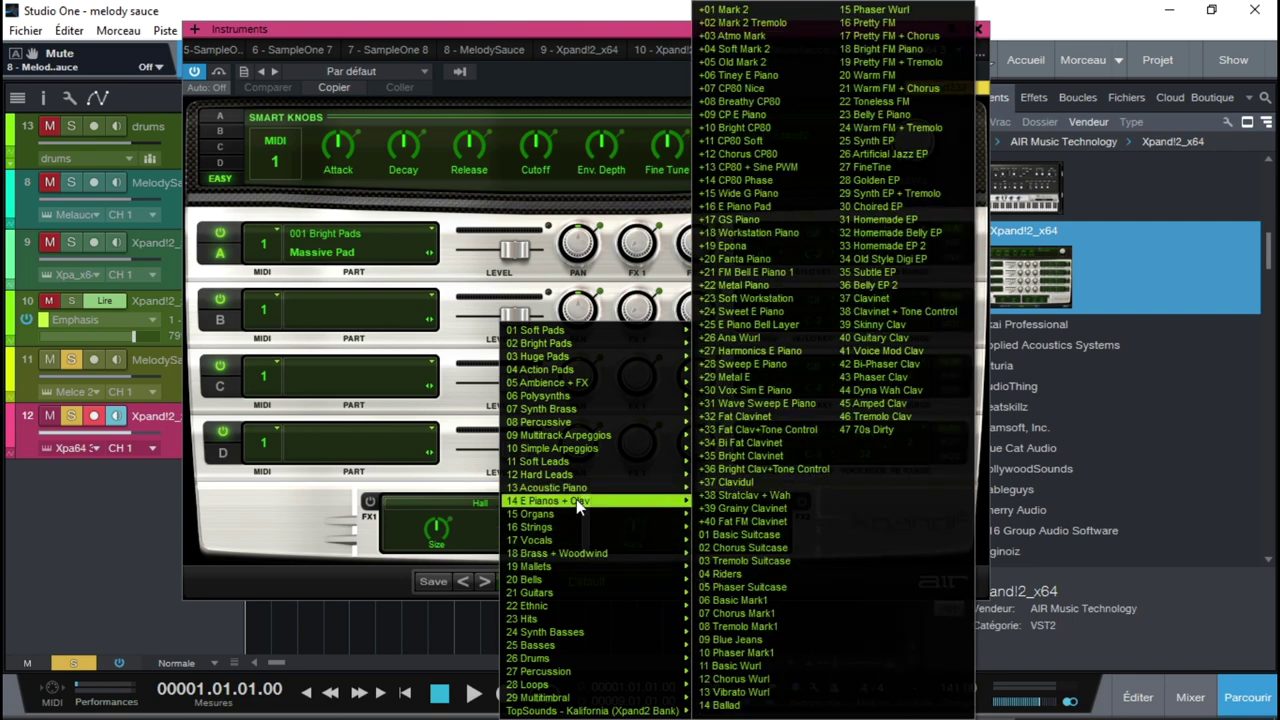
left_click(776, 22)
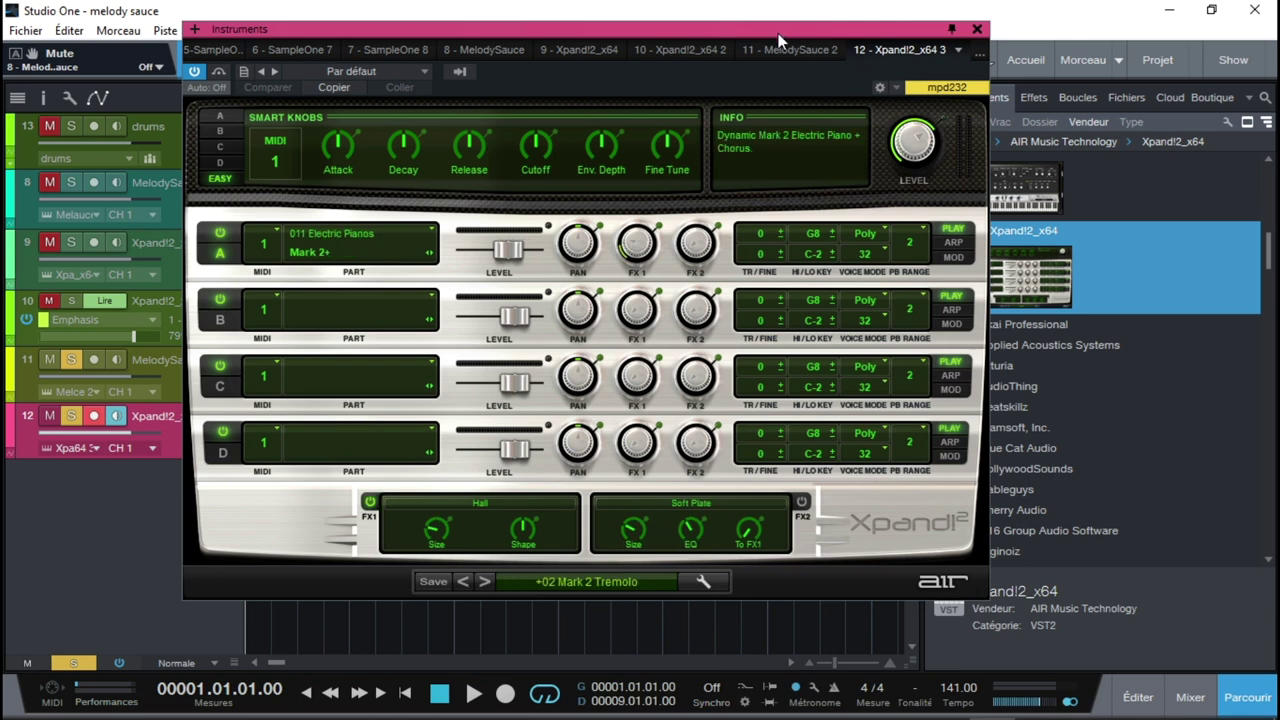
left_click(977, 28)
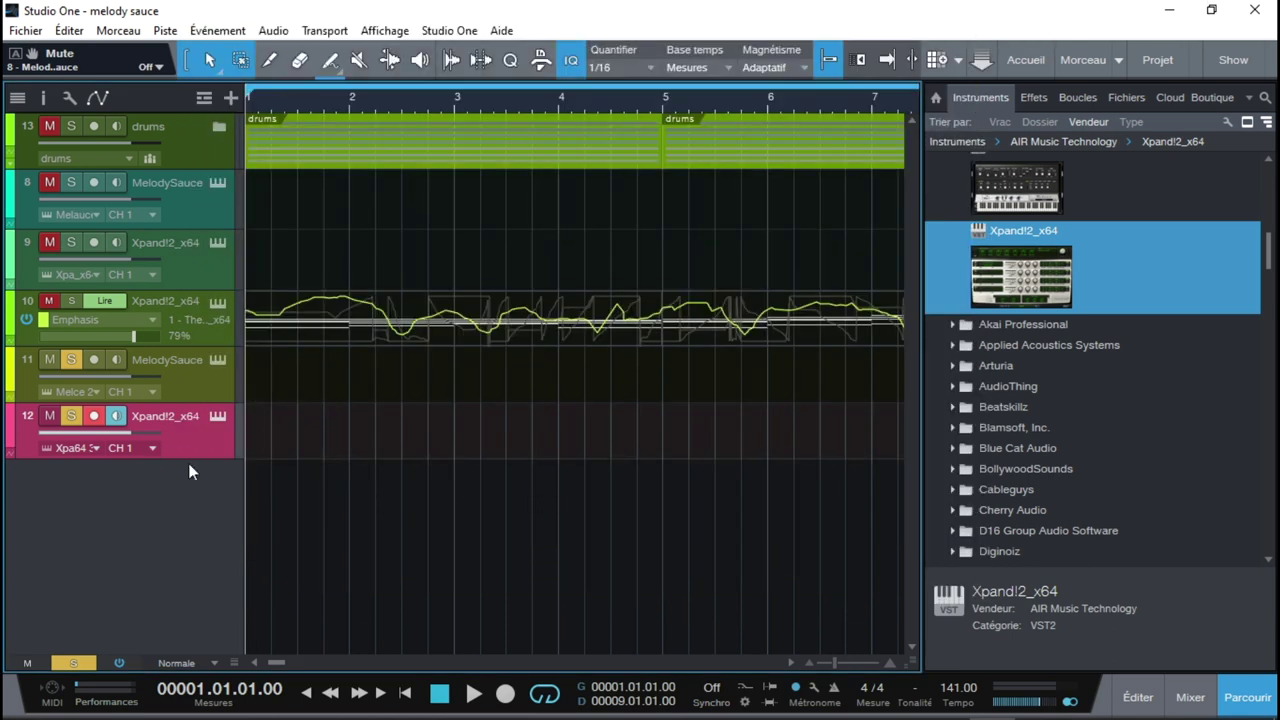
- Expand track 12 to show its routing and set its instrument input to MelodySauce 2
left_click_drag(191, 458, 185, 521)
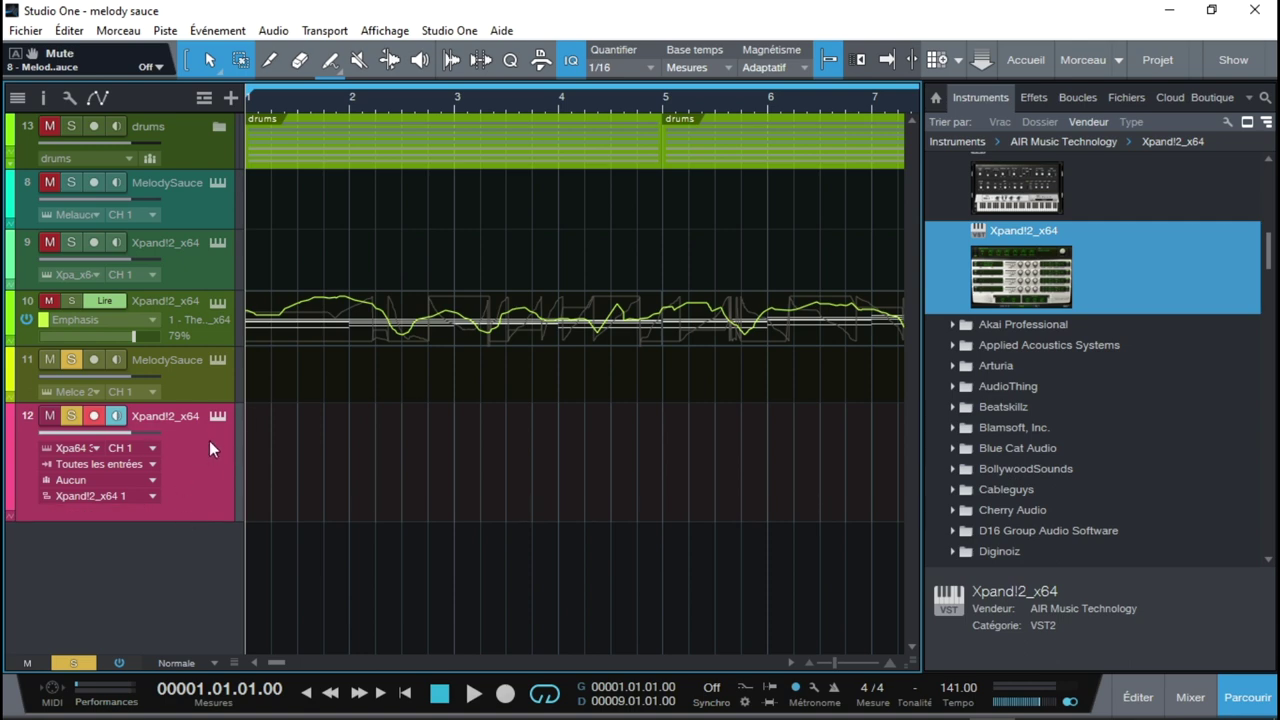
left_click(128, 463)
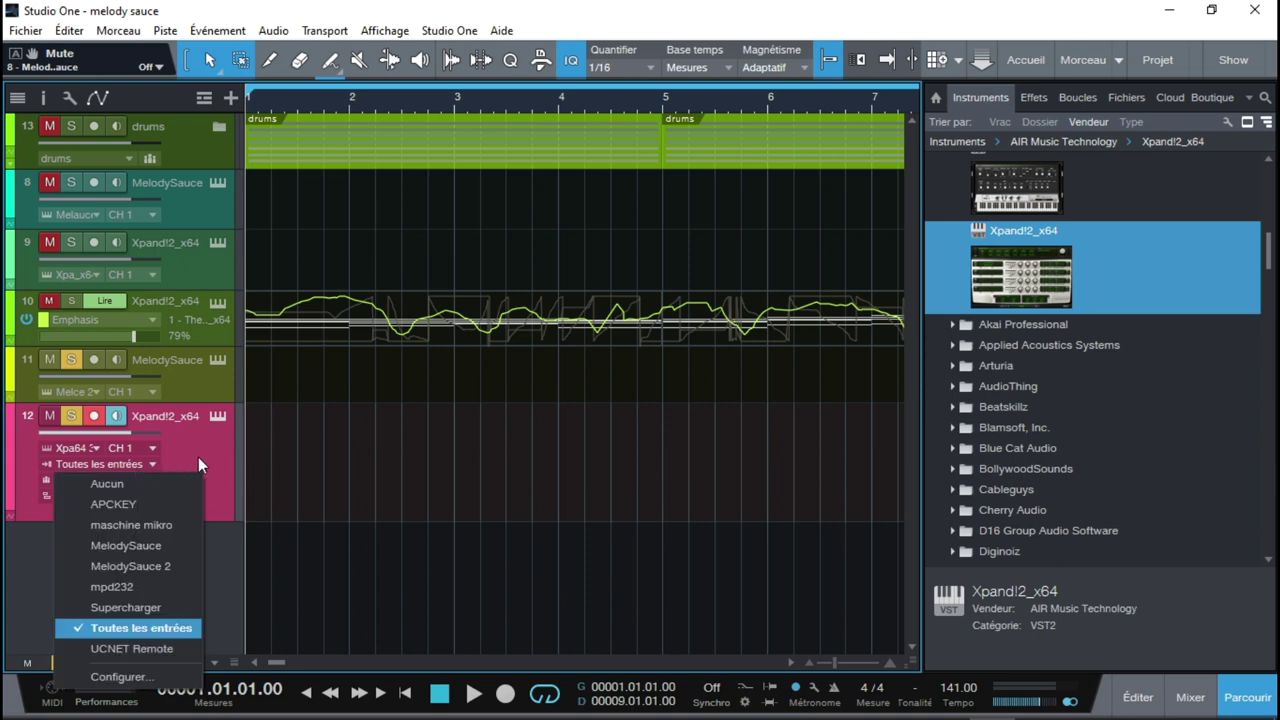
left_click(227, 450)
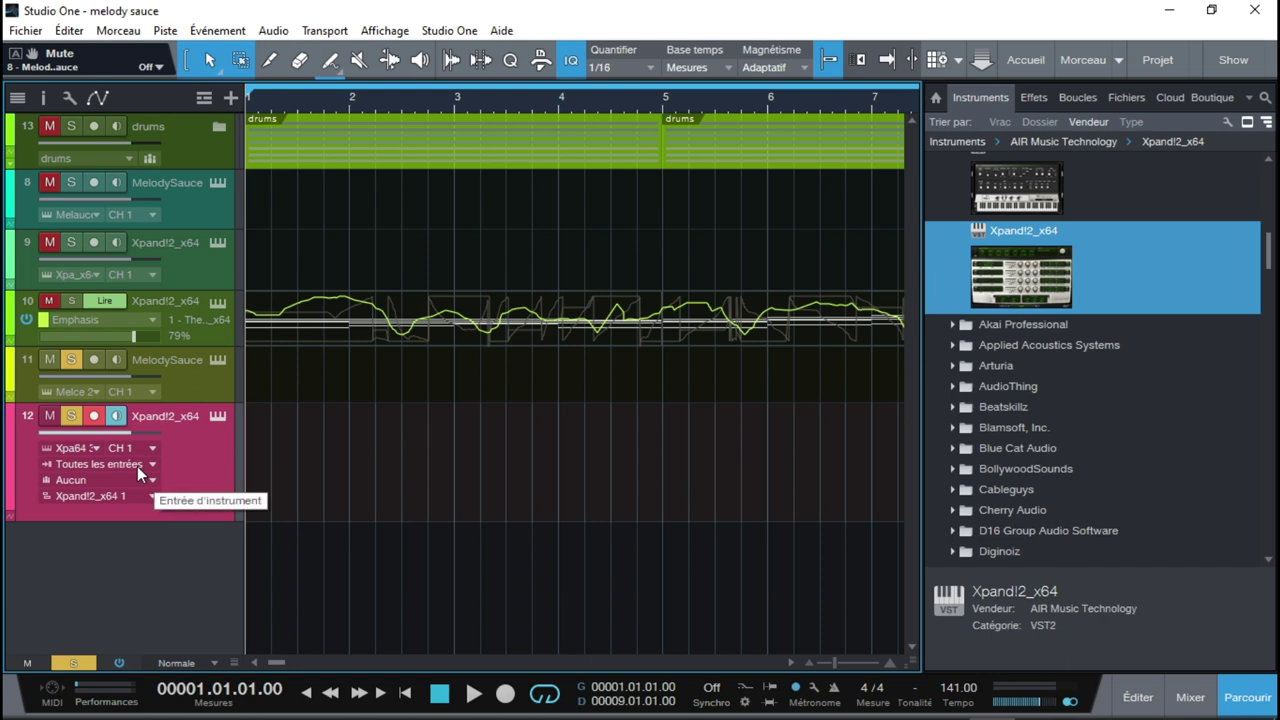
left_click(137, 466)
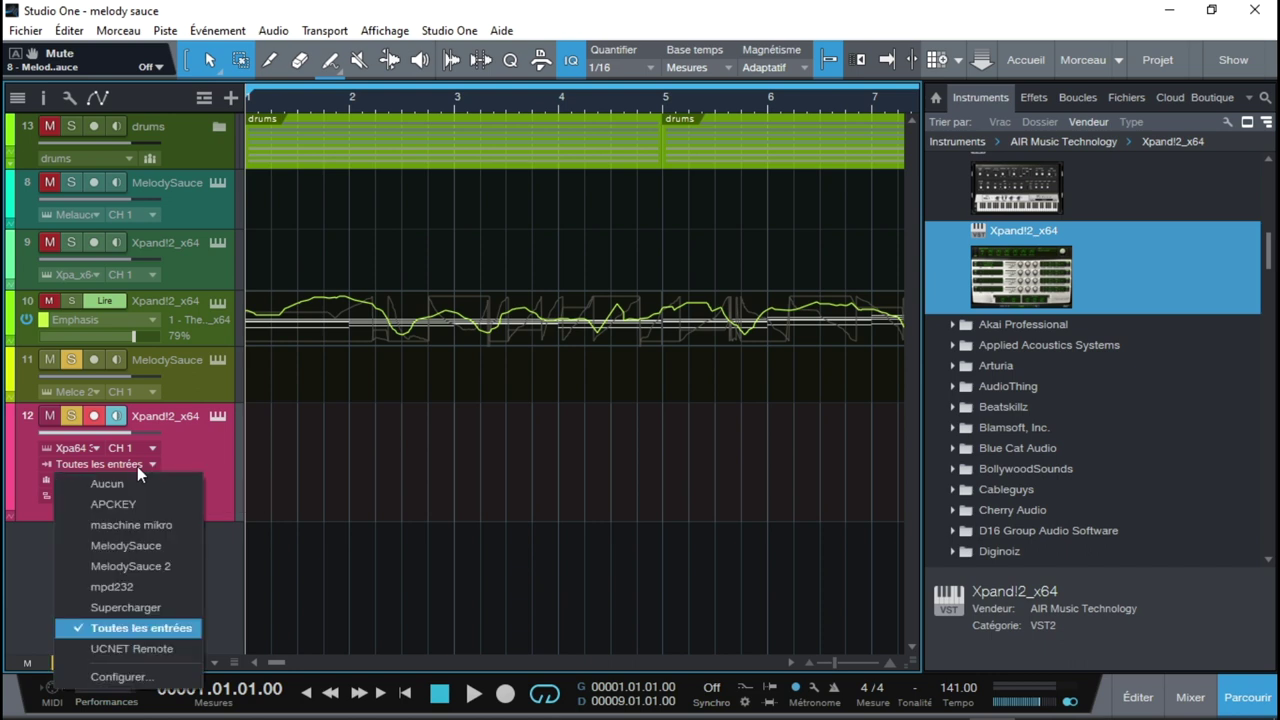
left_click(135, 568)
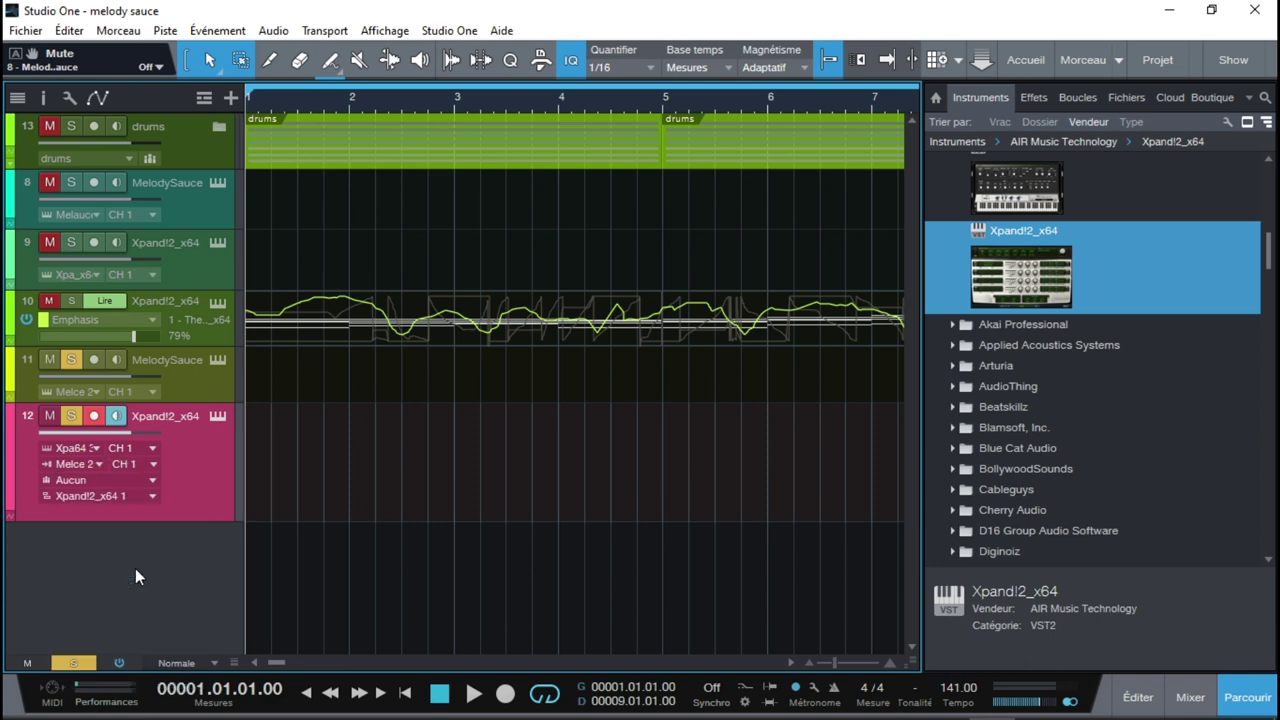
- Open the MelodySauce instrument on track 11, arm that track, and enable monitoring on the Xpand!2 track 12
left_click(221, 360)
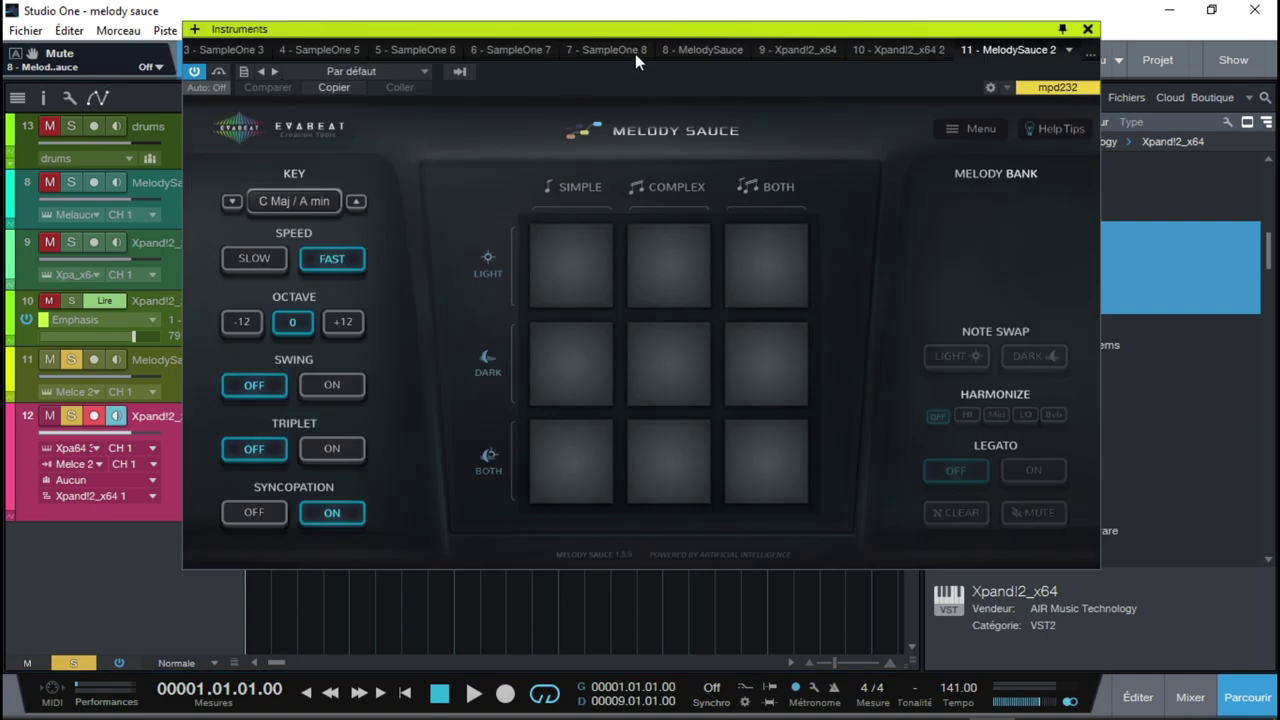
left_click_drag(650, 28, 770, 14)
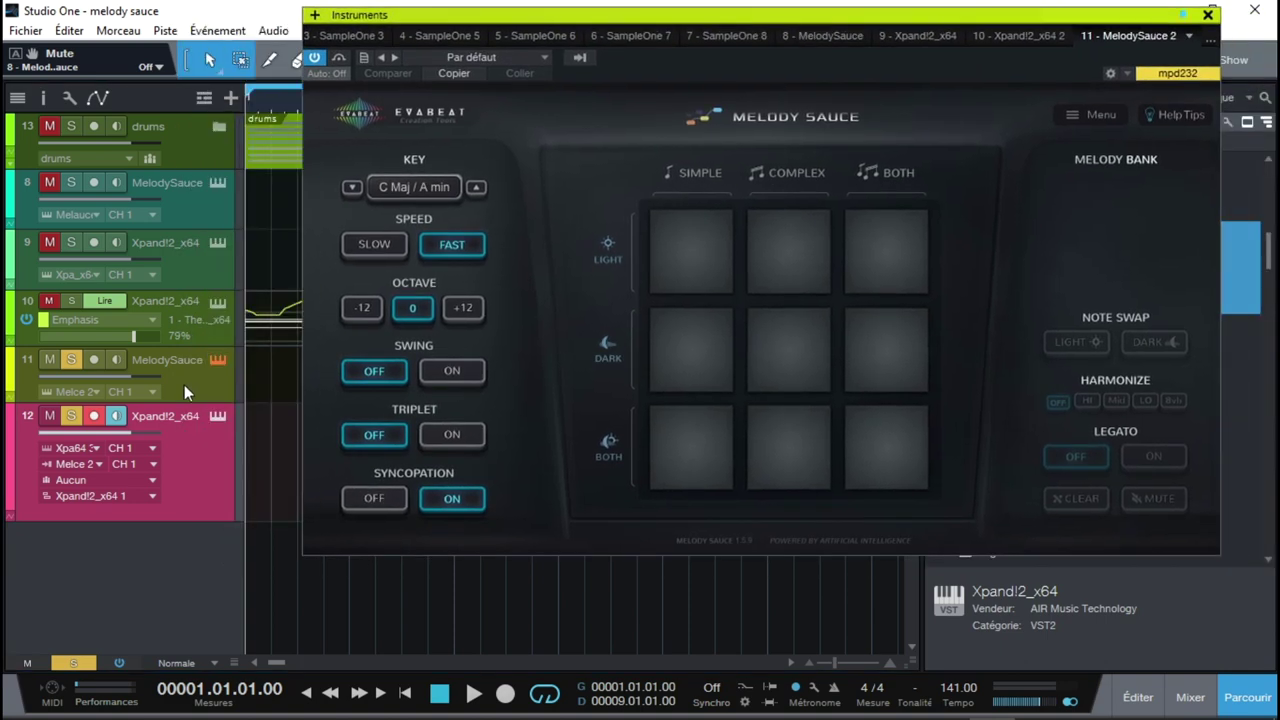
left_click(184, 387)
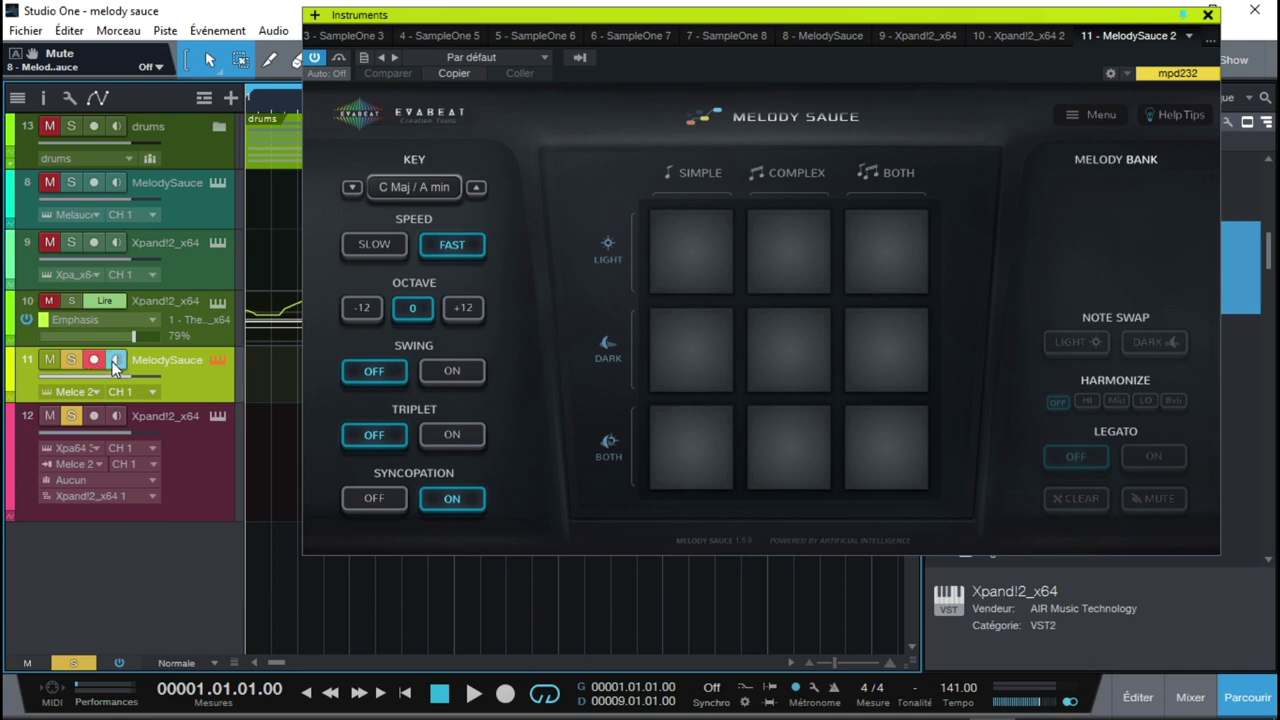
left_click(118, 416)
- Examine the keys available in Melody Sauce's key selection
left_click(432, 198)
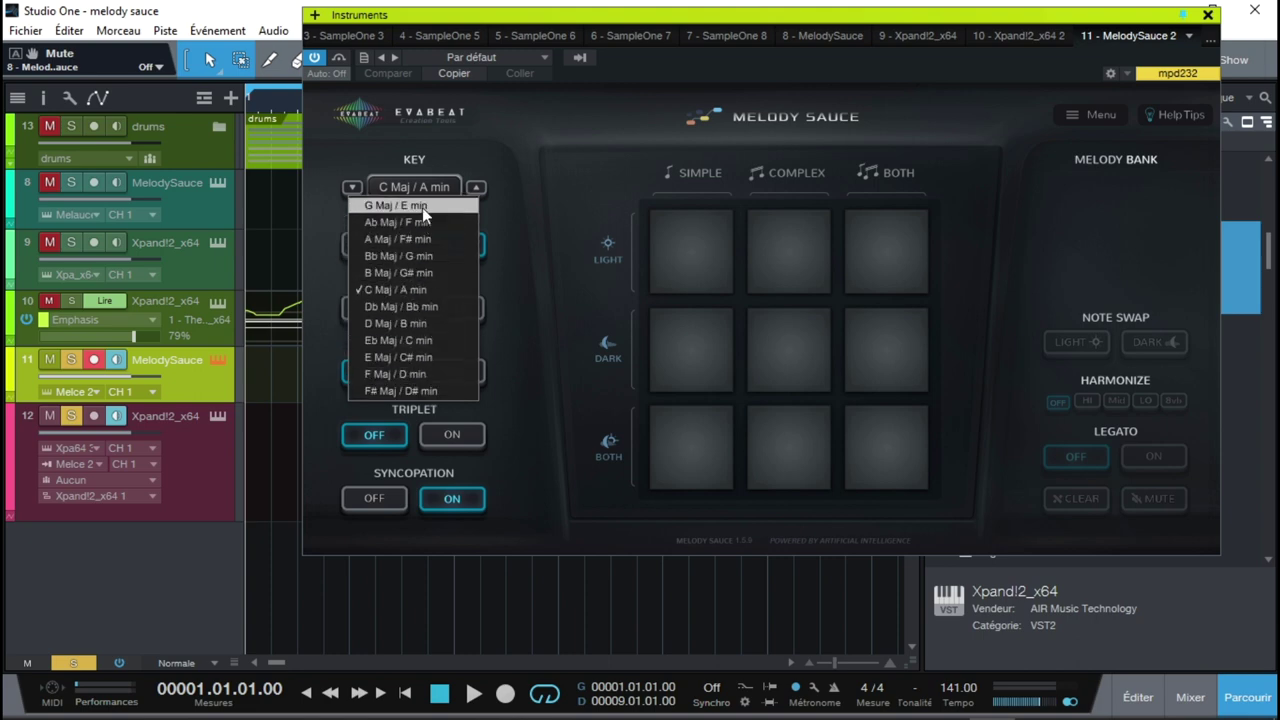
left_click(418, 182)
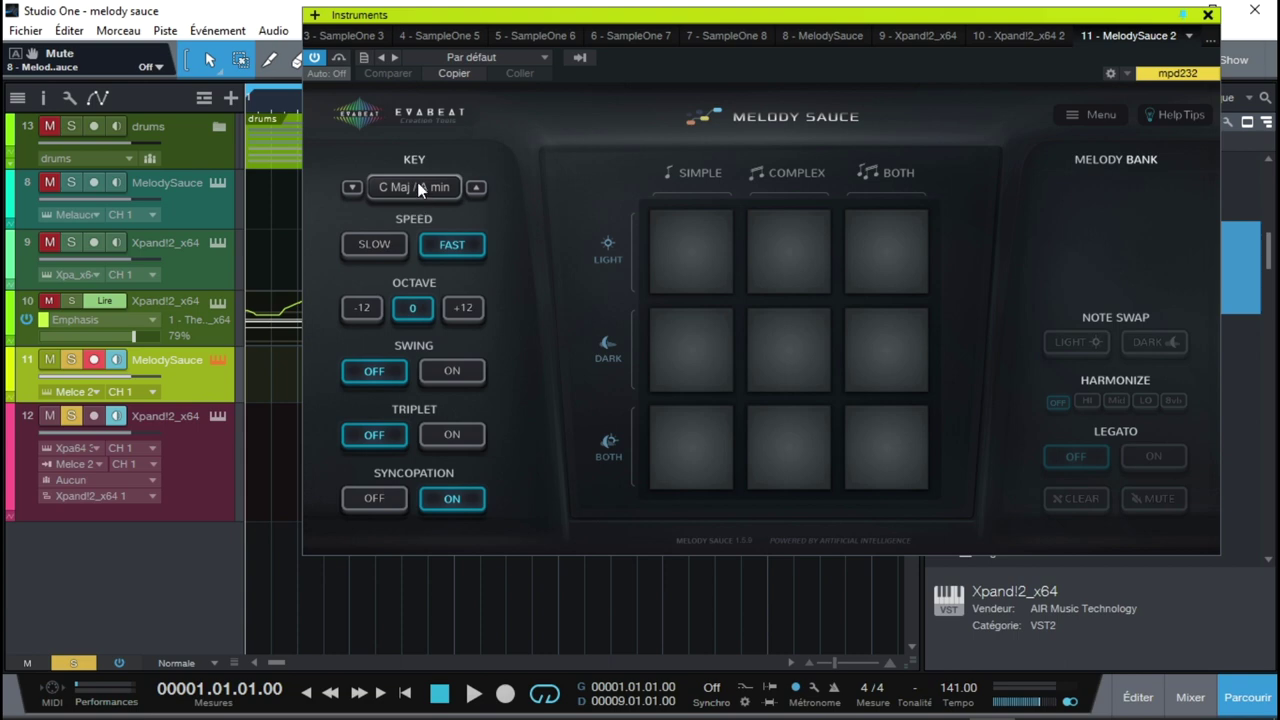
left_click(417, 184)
left_click(480, 156)
left_click(419, 310)
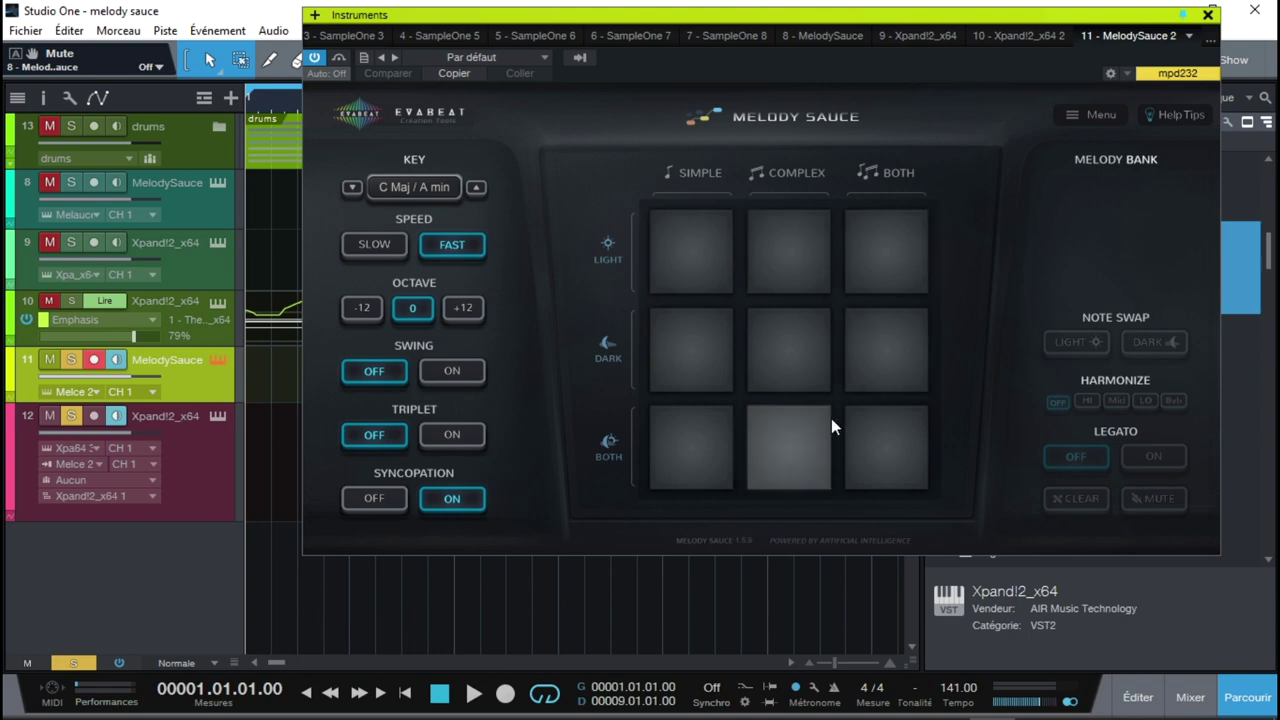
- Generate a Complex melody in the Both mood row and play it back from the start of the song
left_click(787, 448)
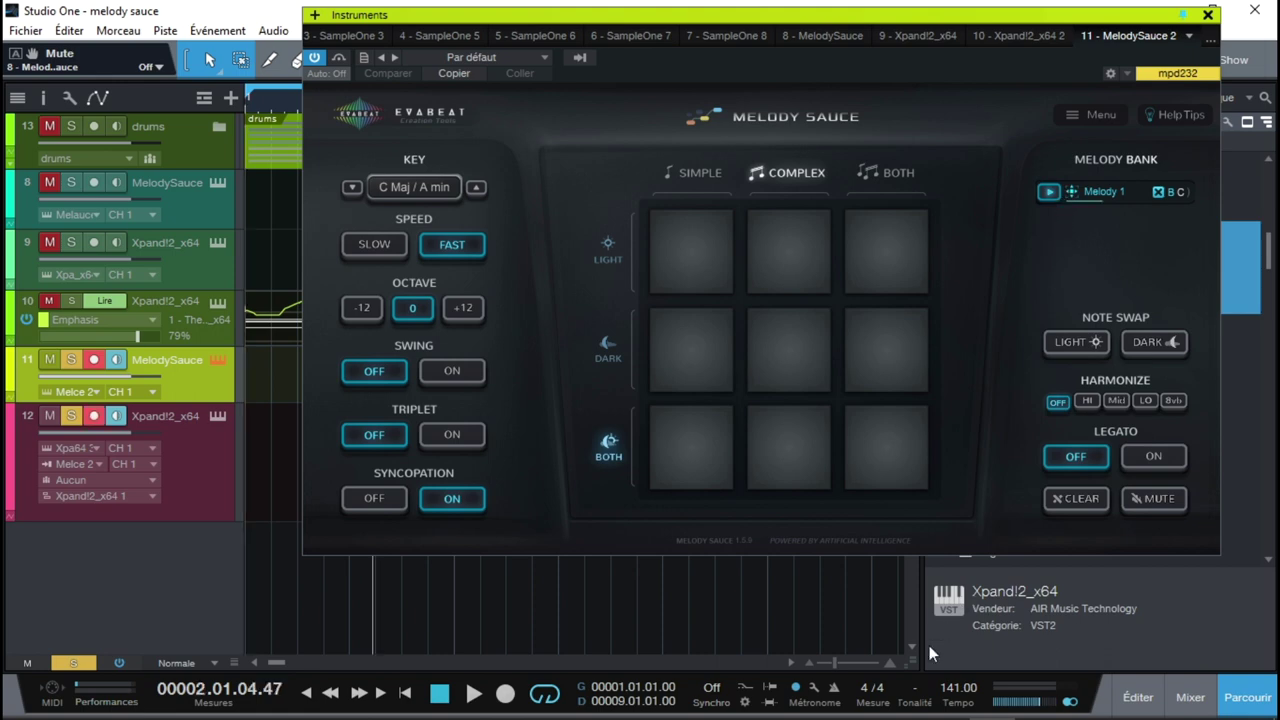
key("Home")
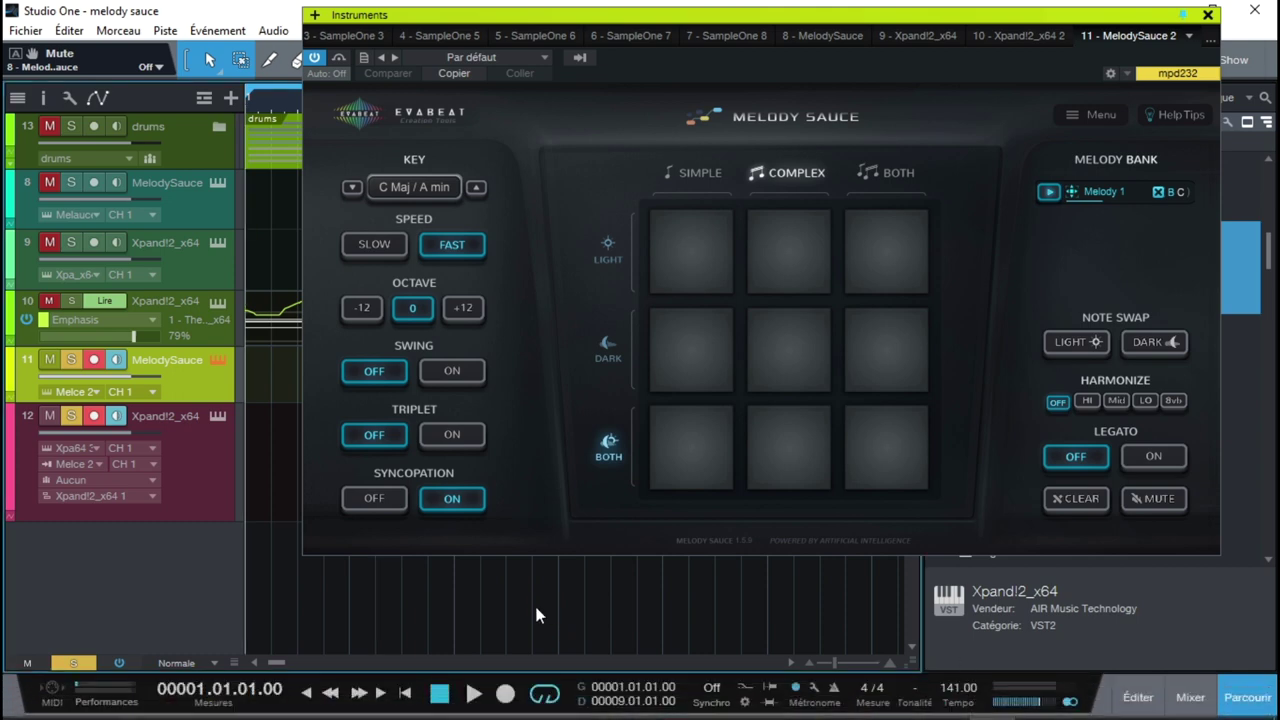
key("space")
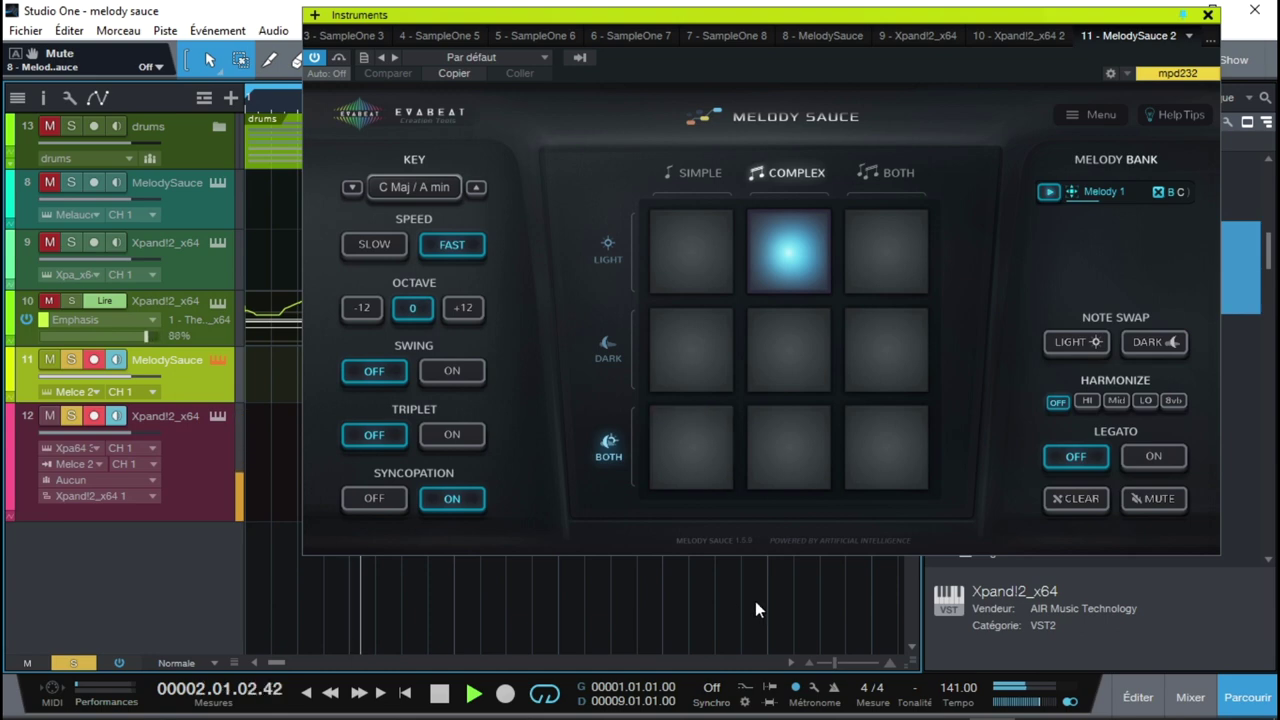
left_click(780, 488)
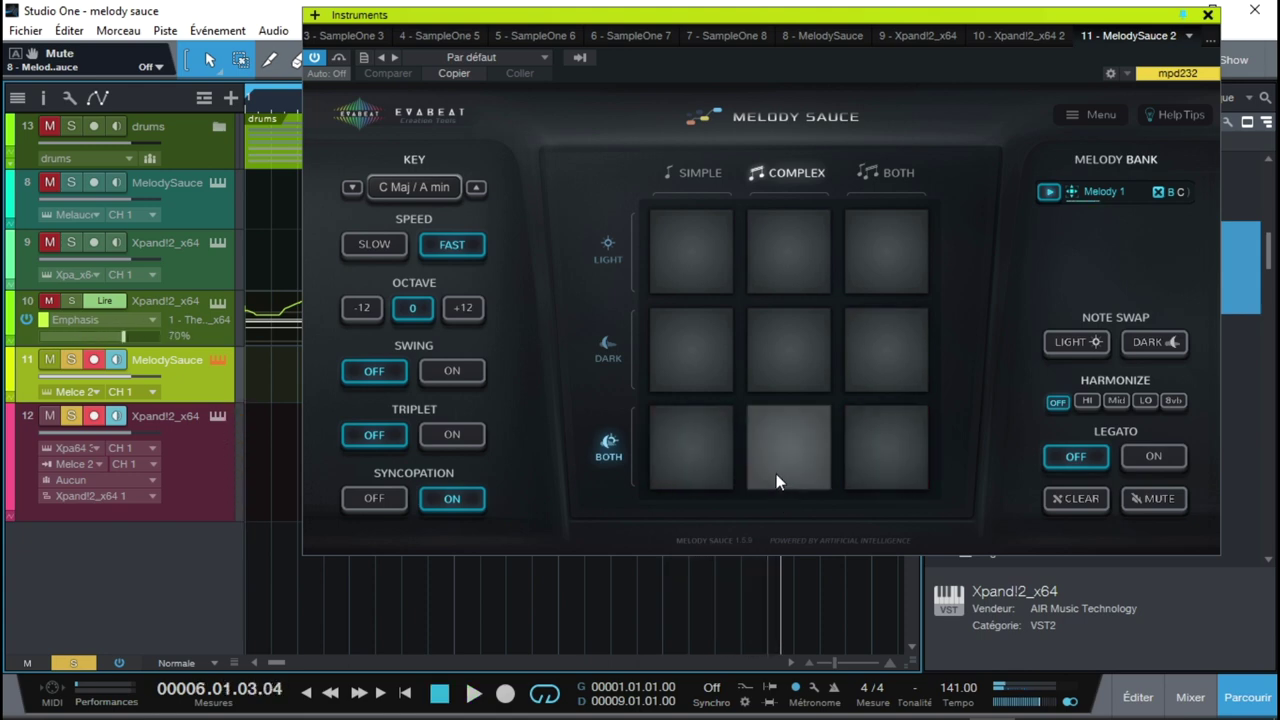
- Solo the drums folder track and play the melody with the drums from the start of the song
left_click(71, 133)
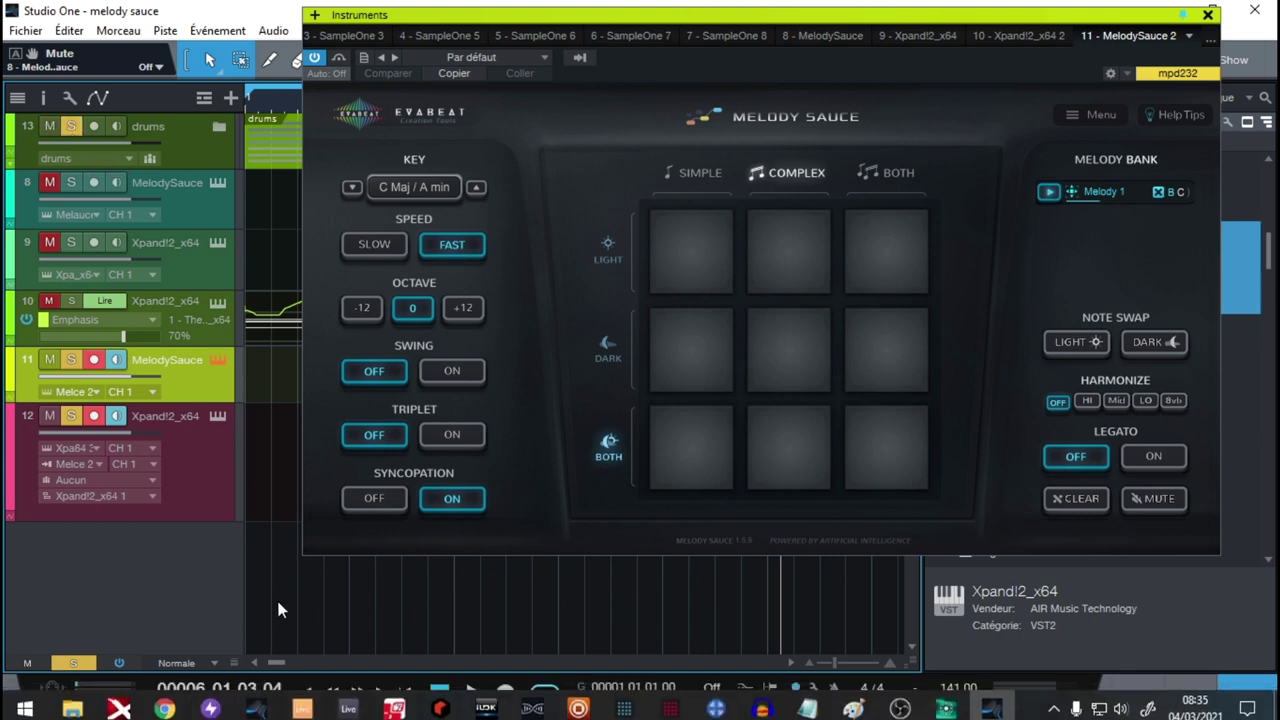
key("Home")
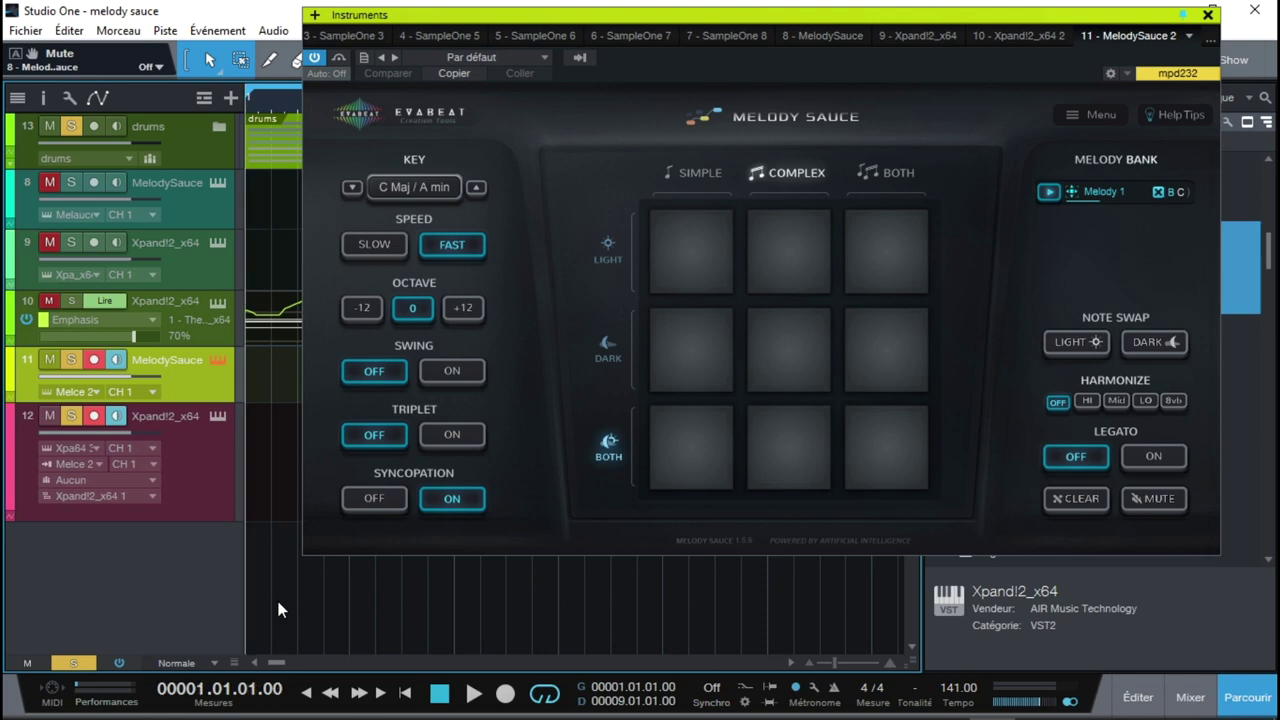
key("space")
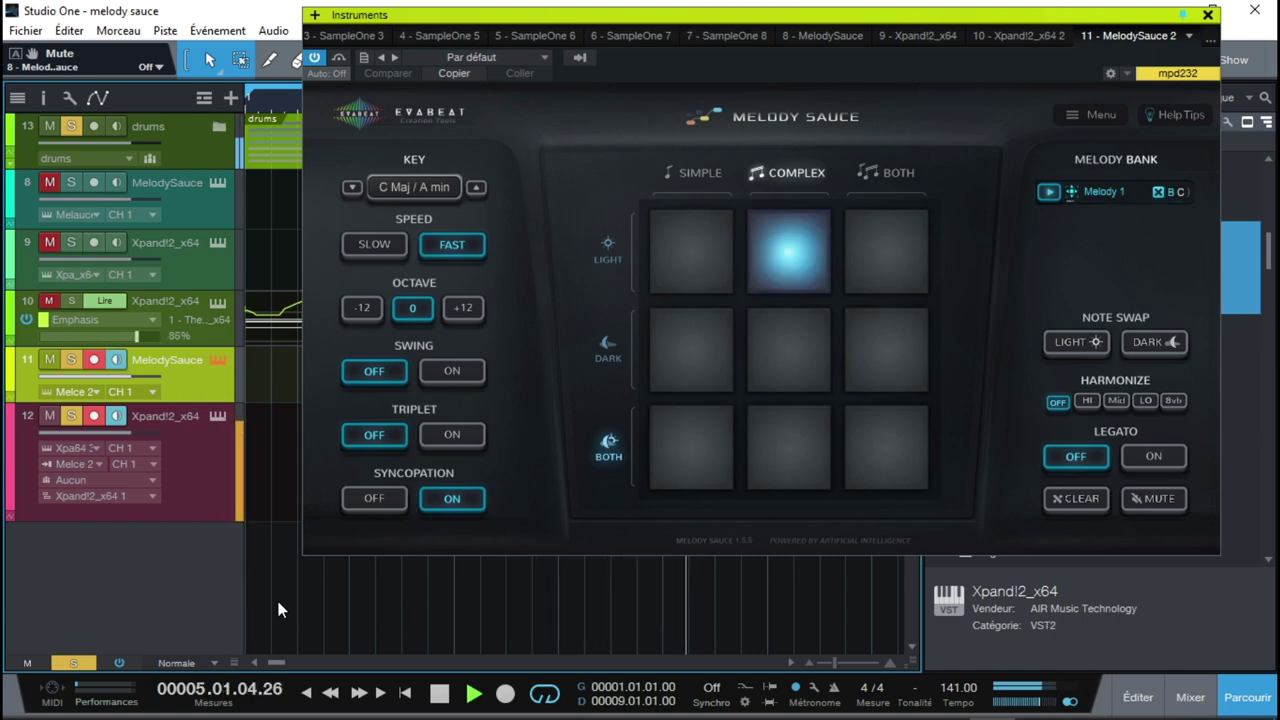
key("space")
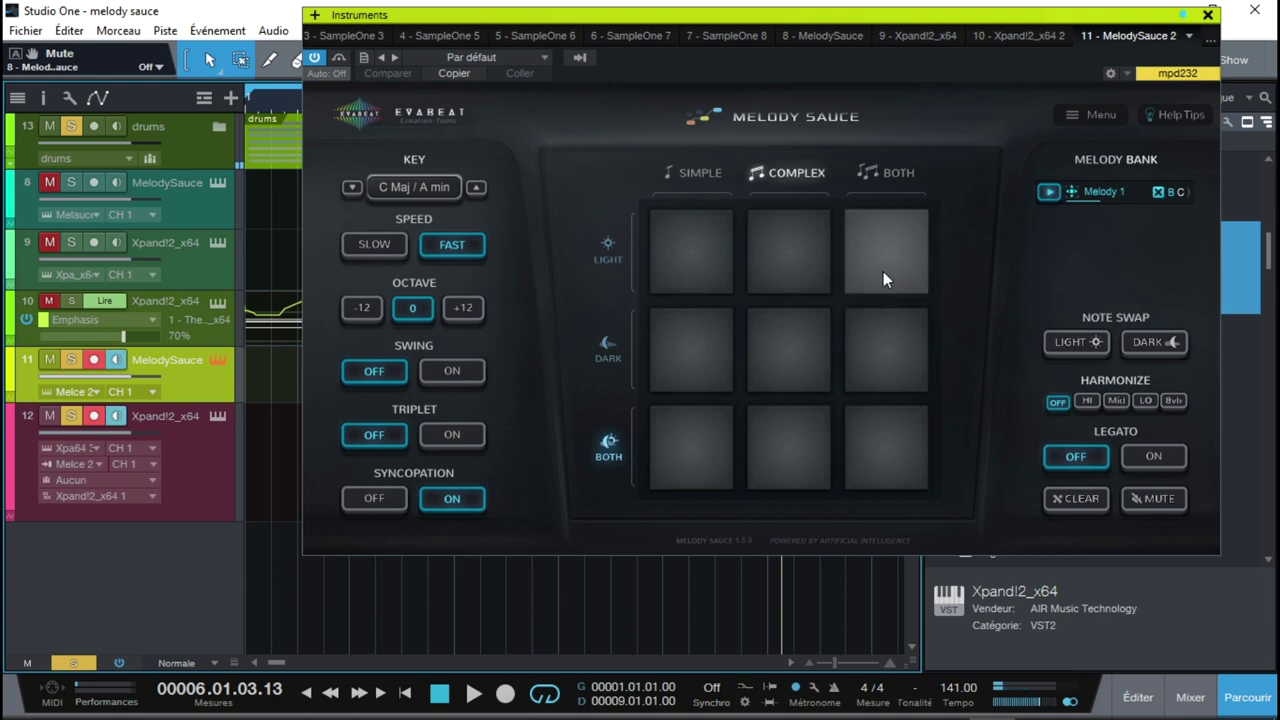
- Replace Melody 1 in the melody bank with a new one from the Both/Both pad and audition it with the drums
left_click(1157, 192)
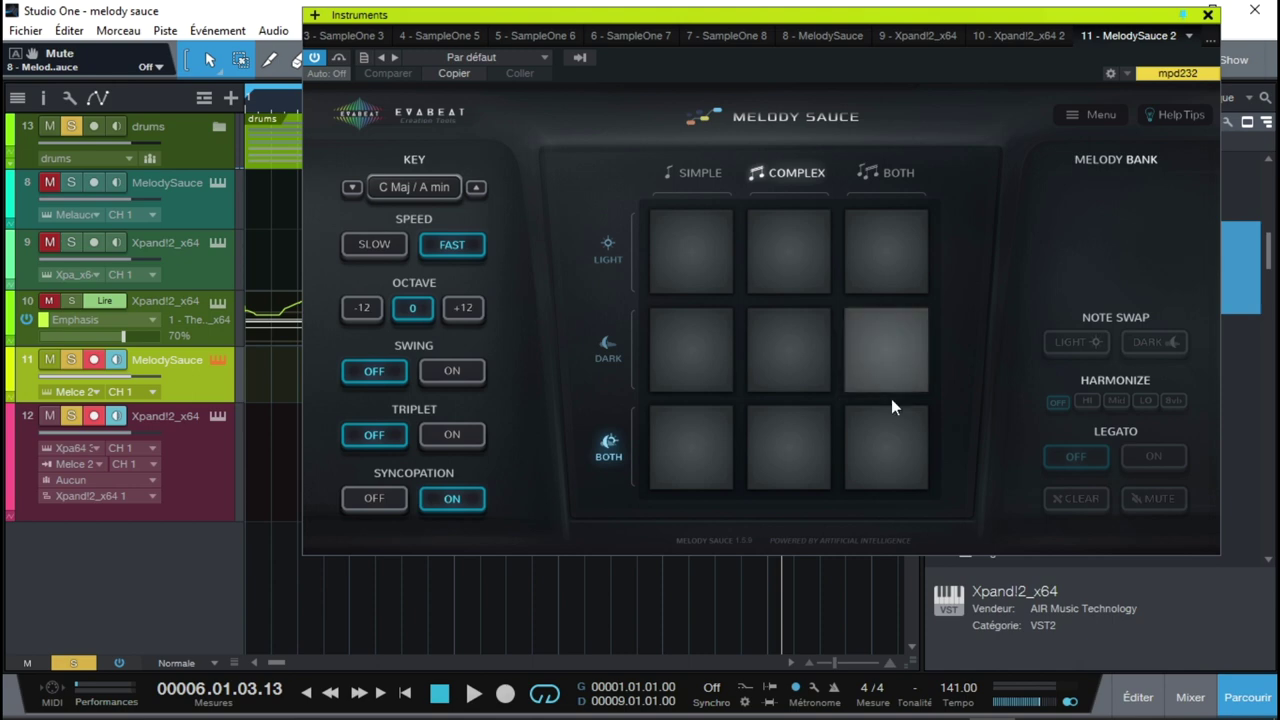
left_click(873, 426)
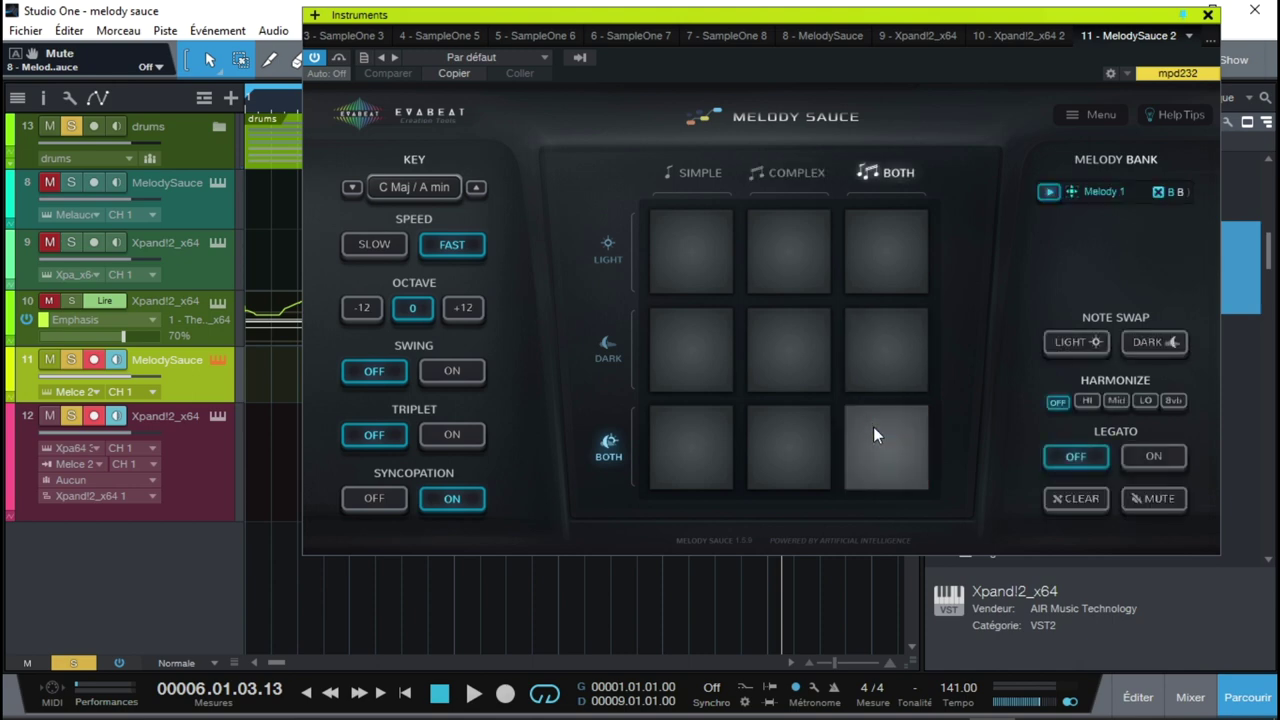
key("space")
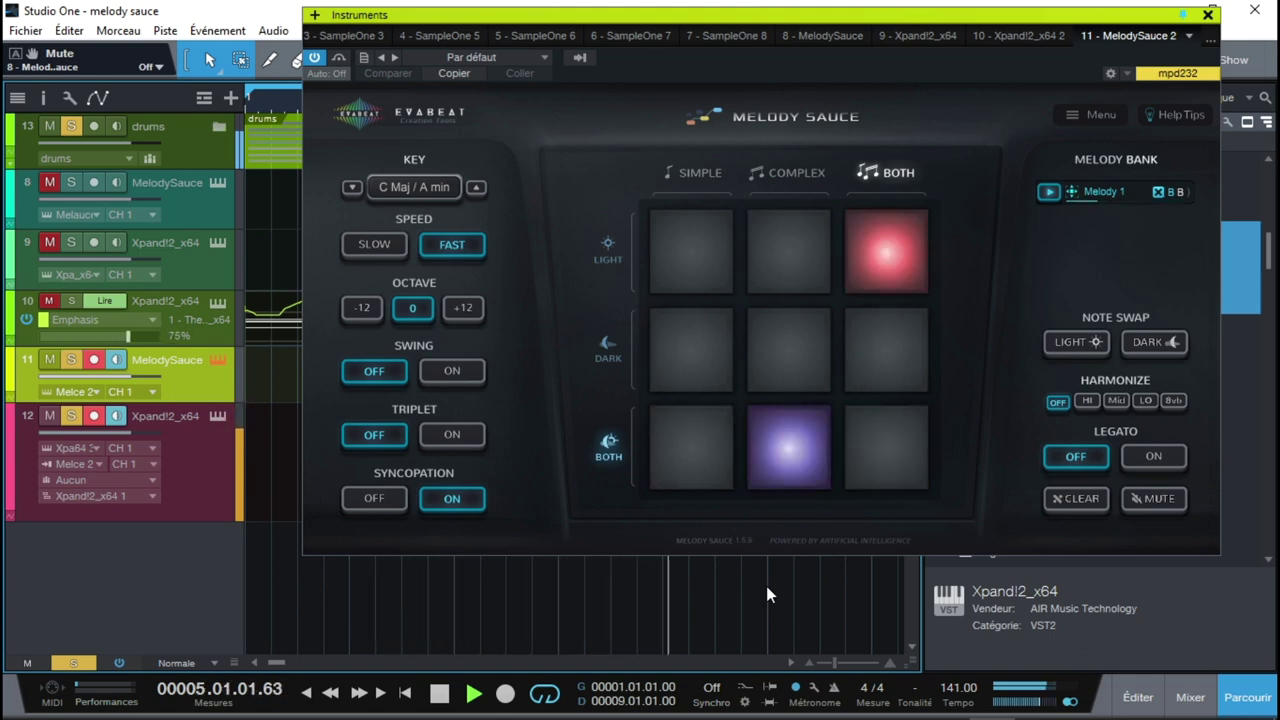
key("space")
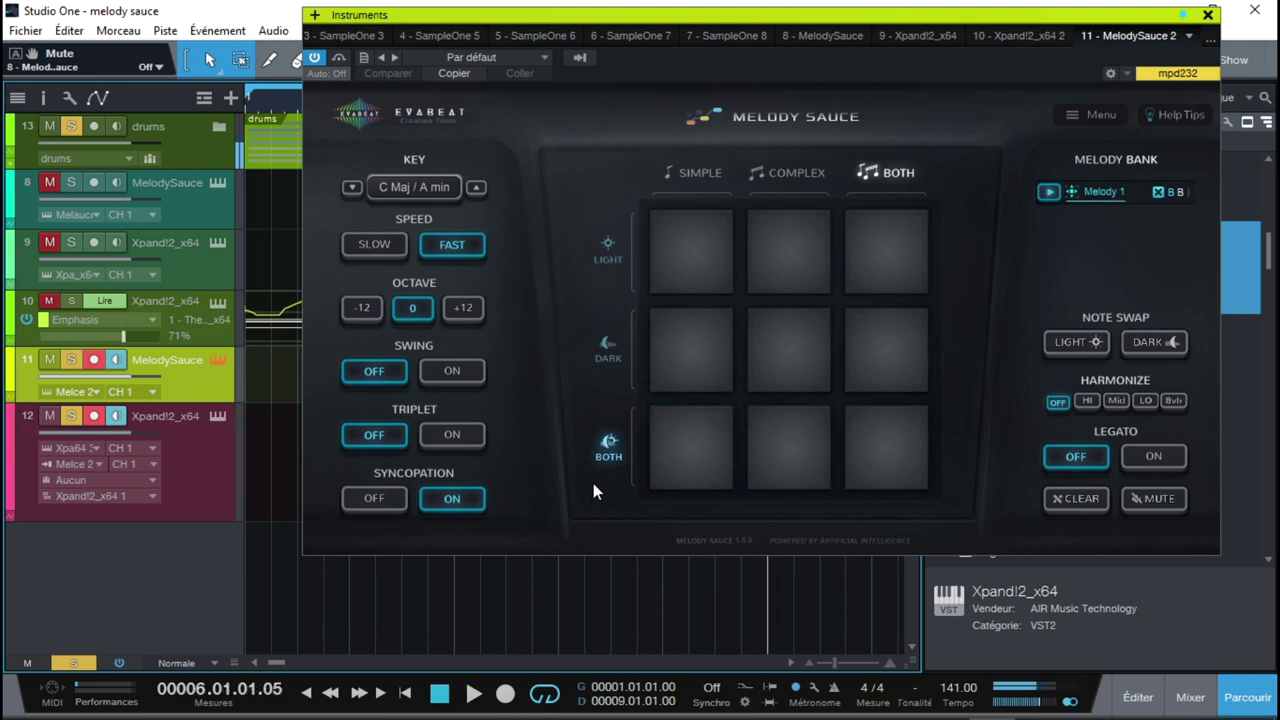
- Set the melody speed to Slow and the octave to +12 while playing it back with the drums
left_click(372, 254)
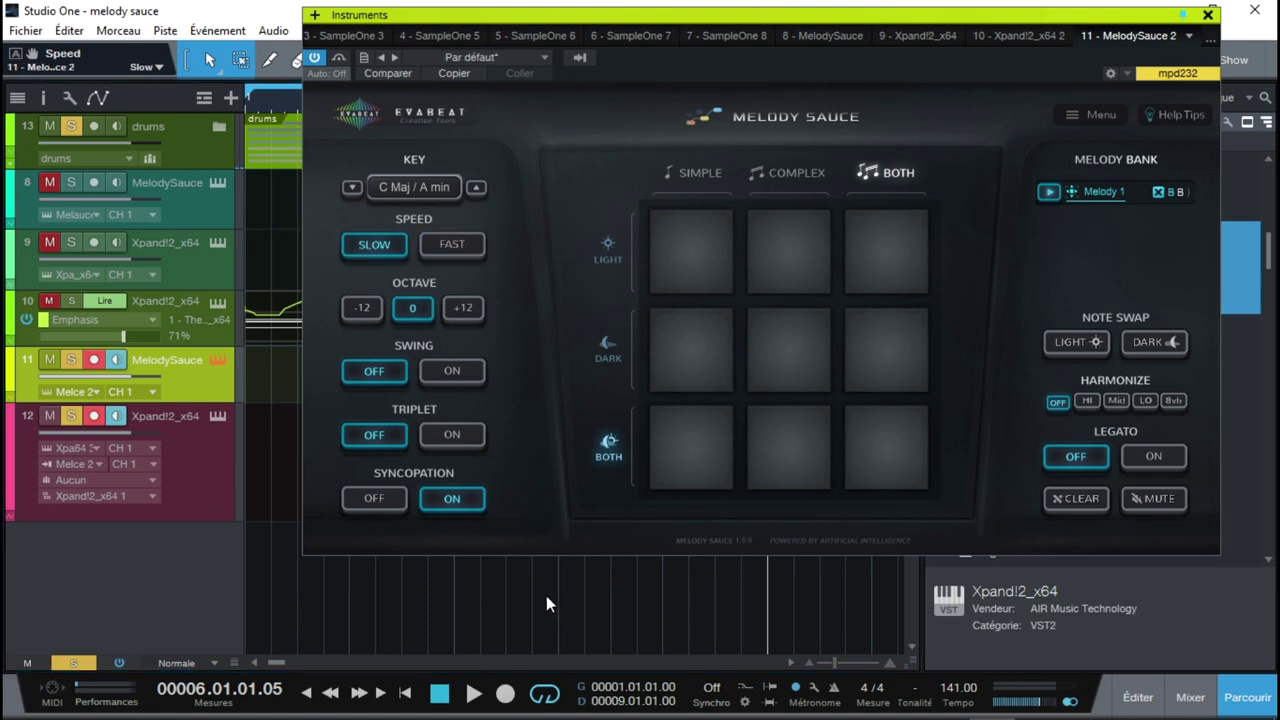
key("space")
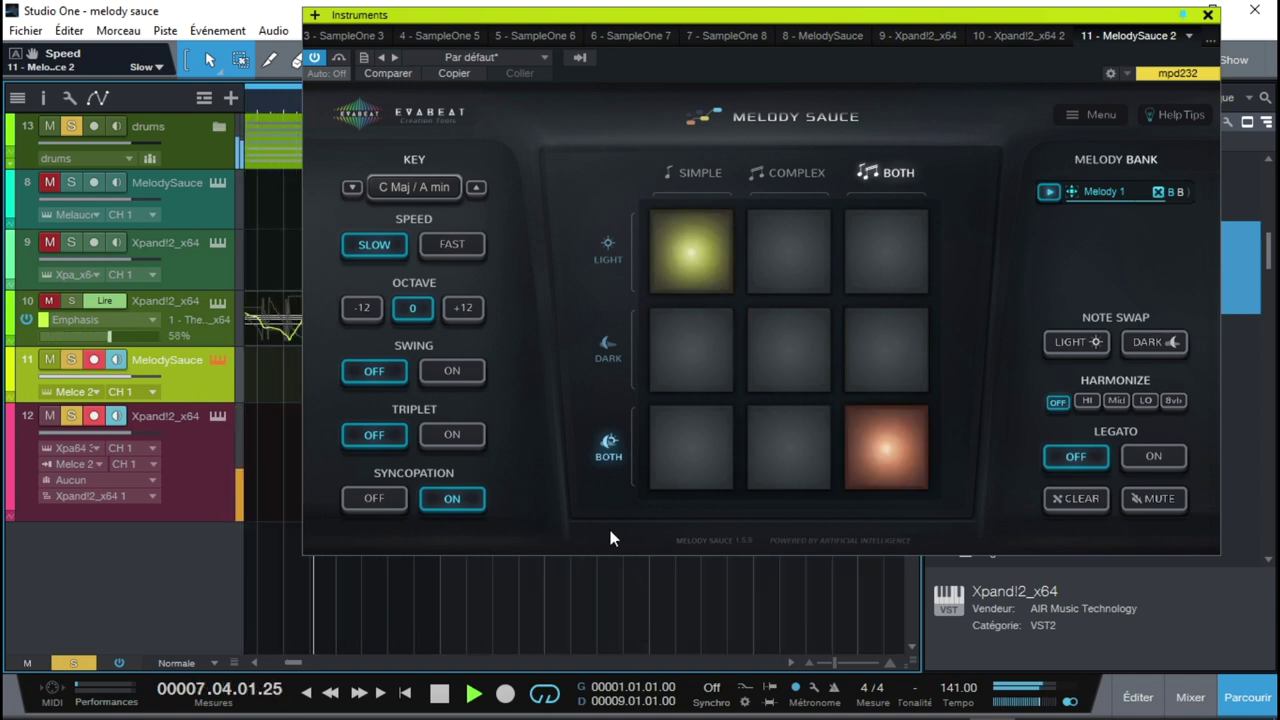
left_click(466, 309)
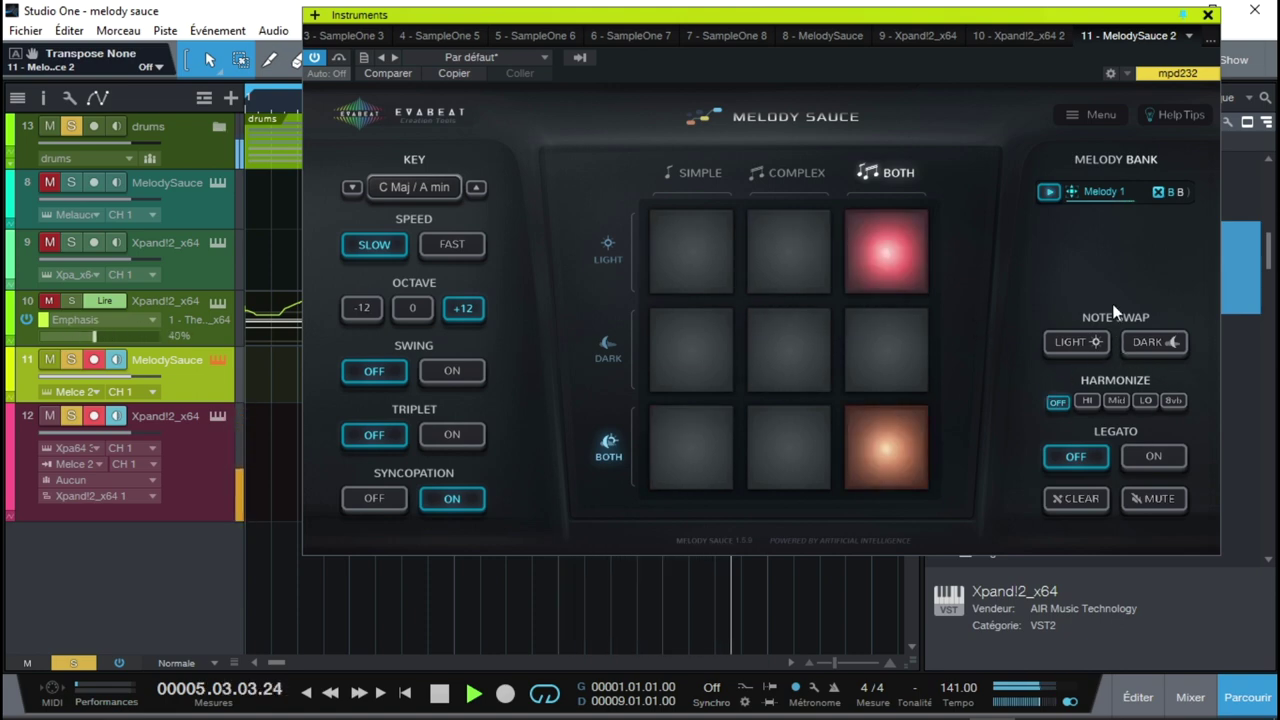
left_click(1056, 193)
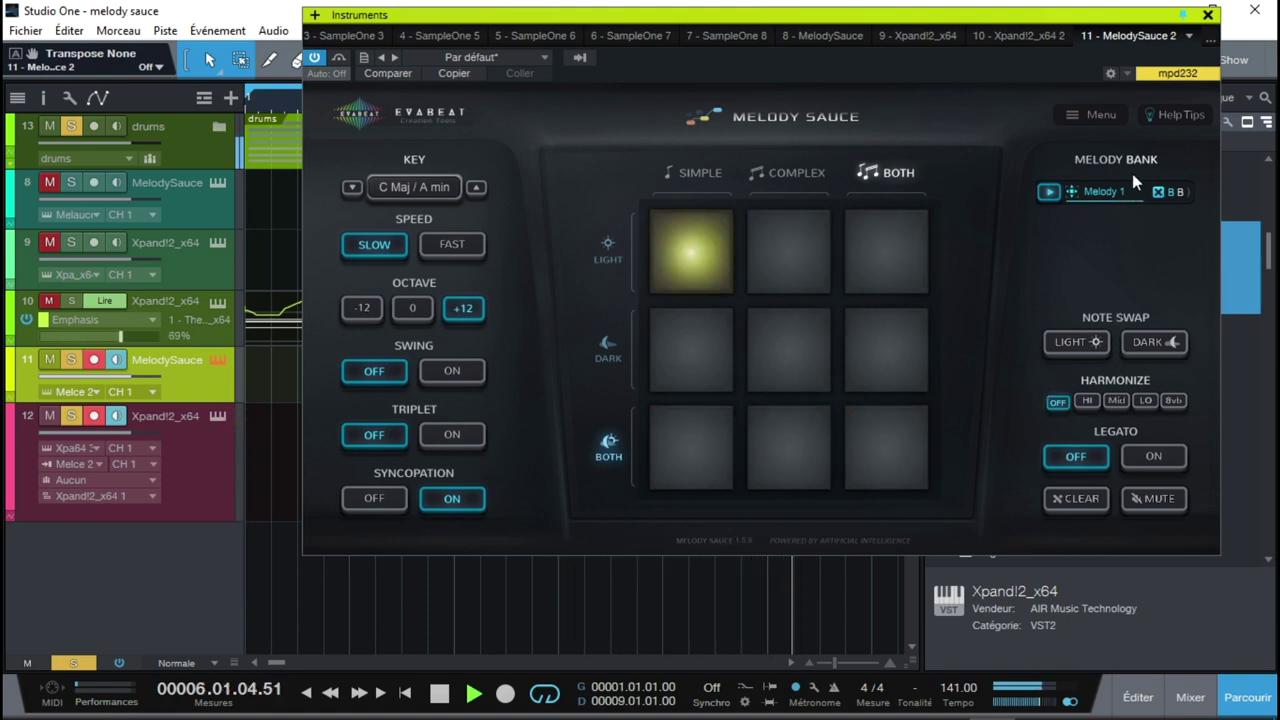
- Audition the HI and Mid harmonies during playback and set Harmonize to LO
left_click(1089, 399)
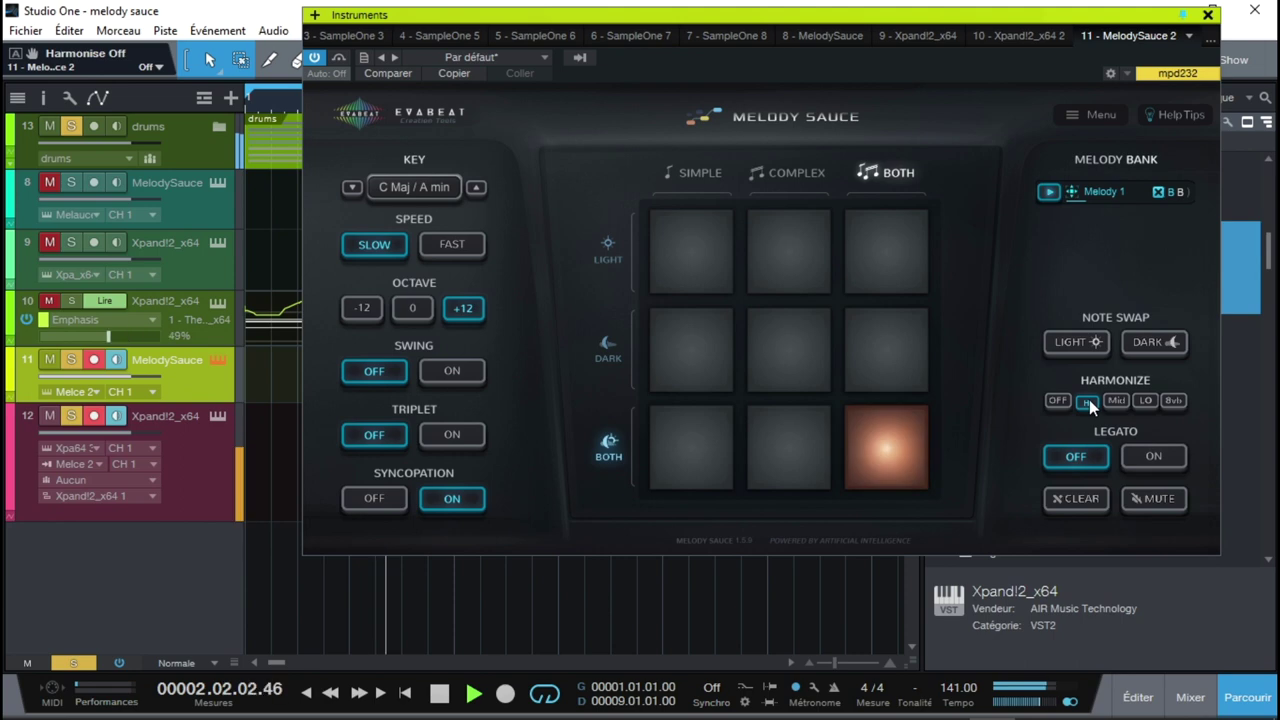
left_click(1118, 401)
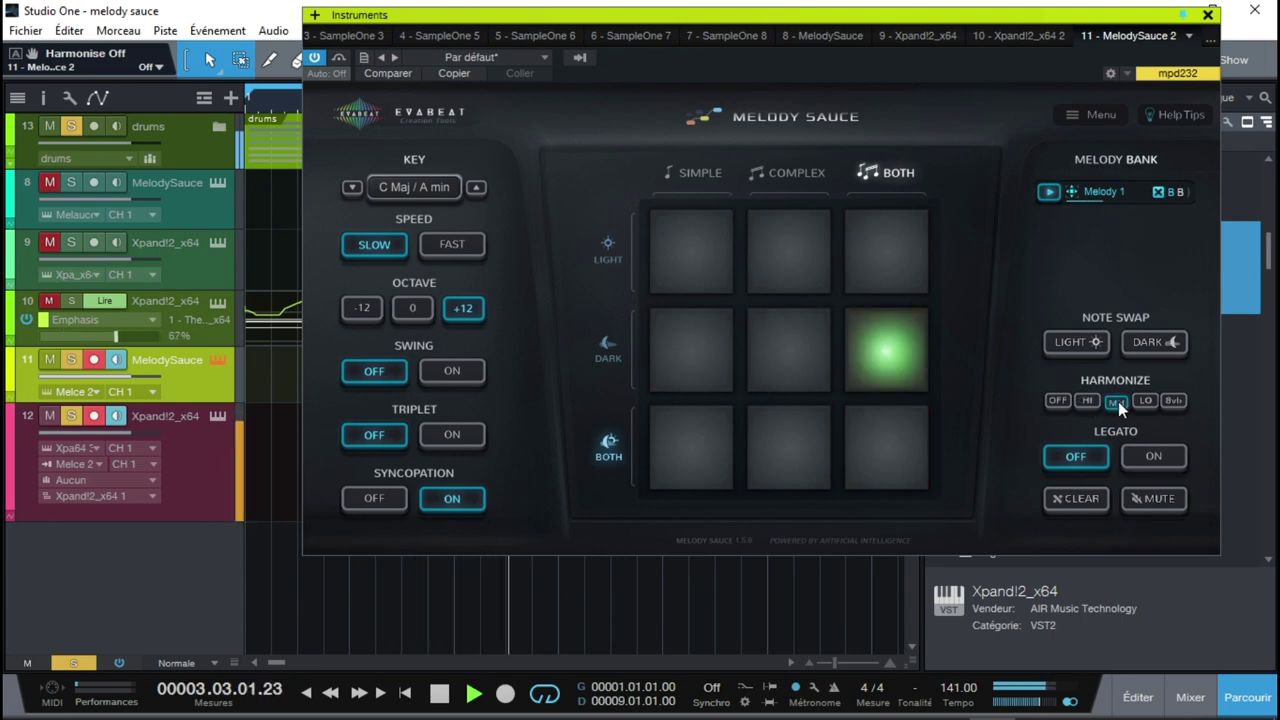
left_click(1144, 402)
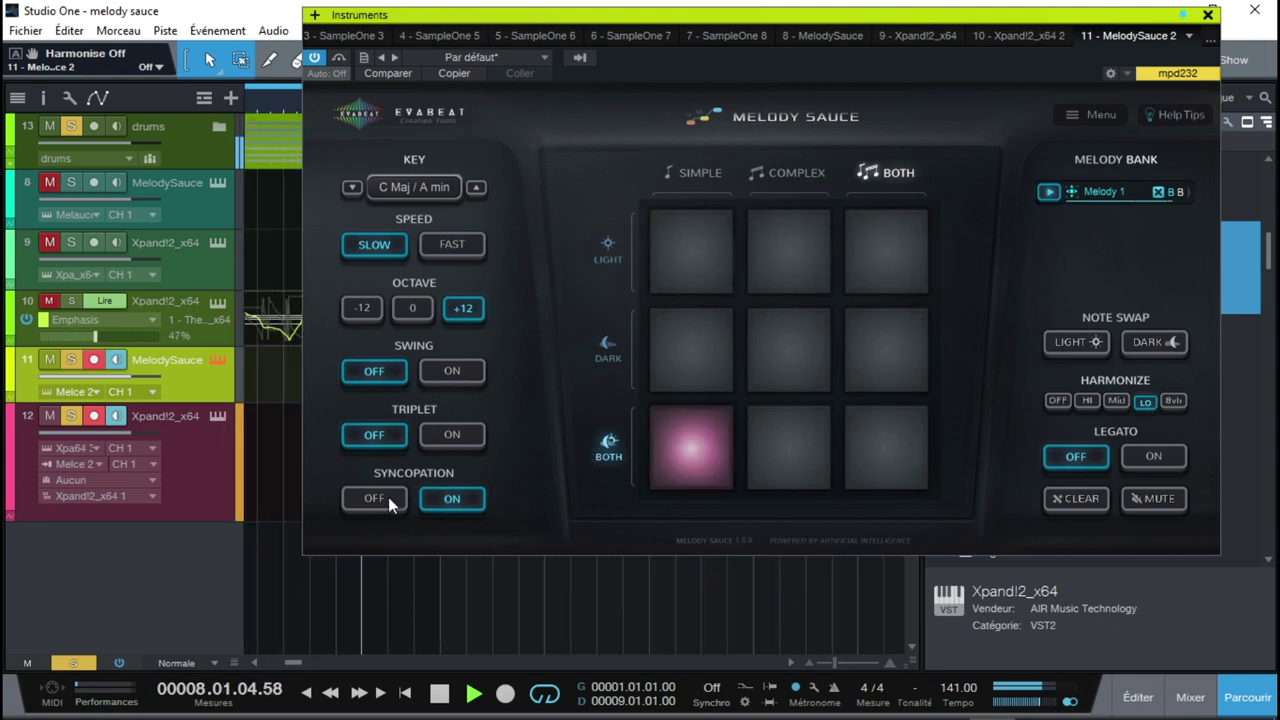
- Try the Triplet option on the playing melody
left_click(451, 432)
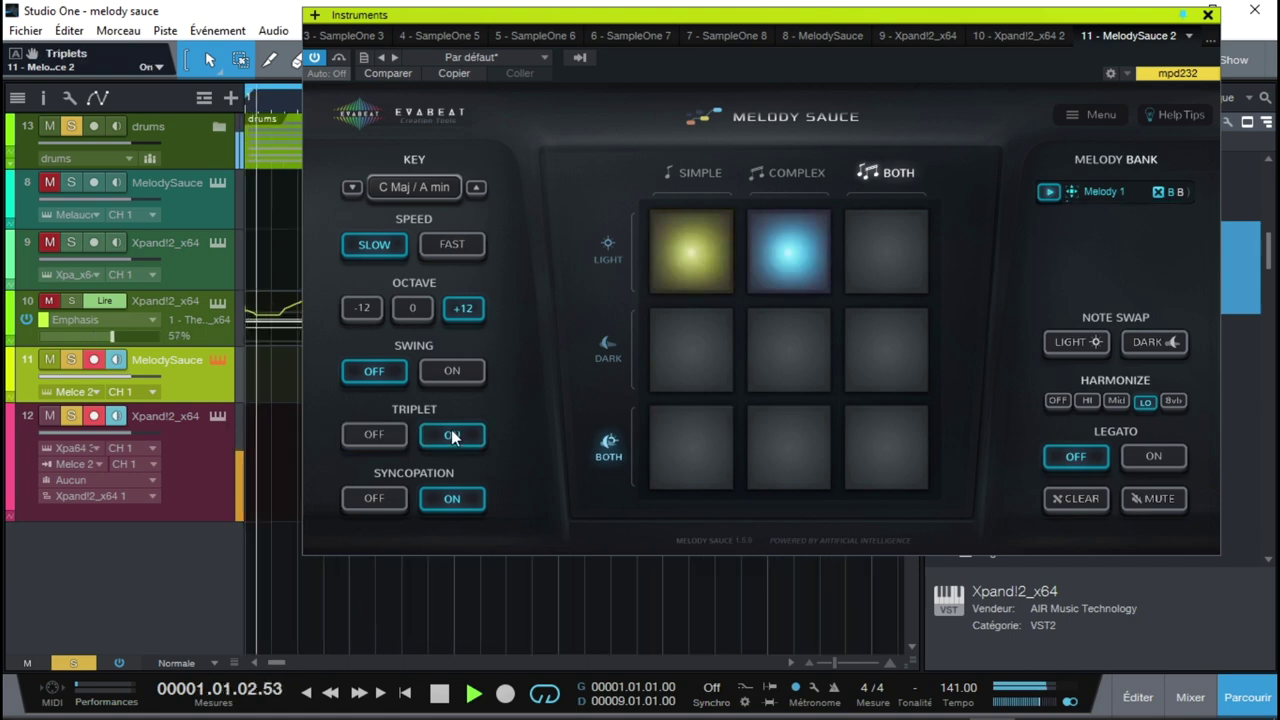
left_click(388, 436)
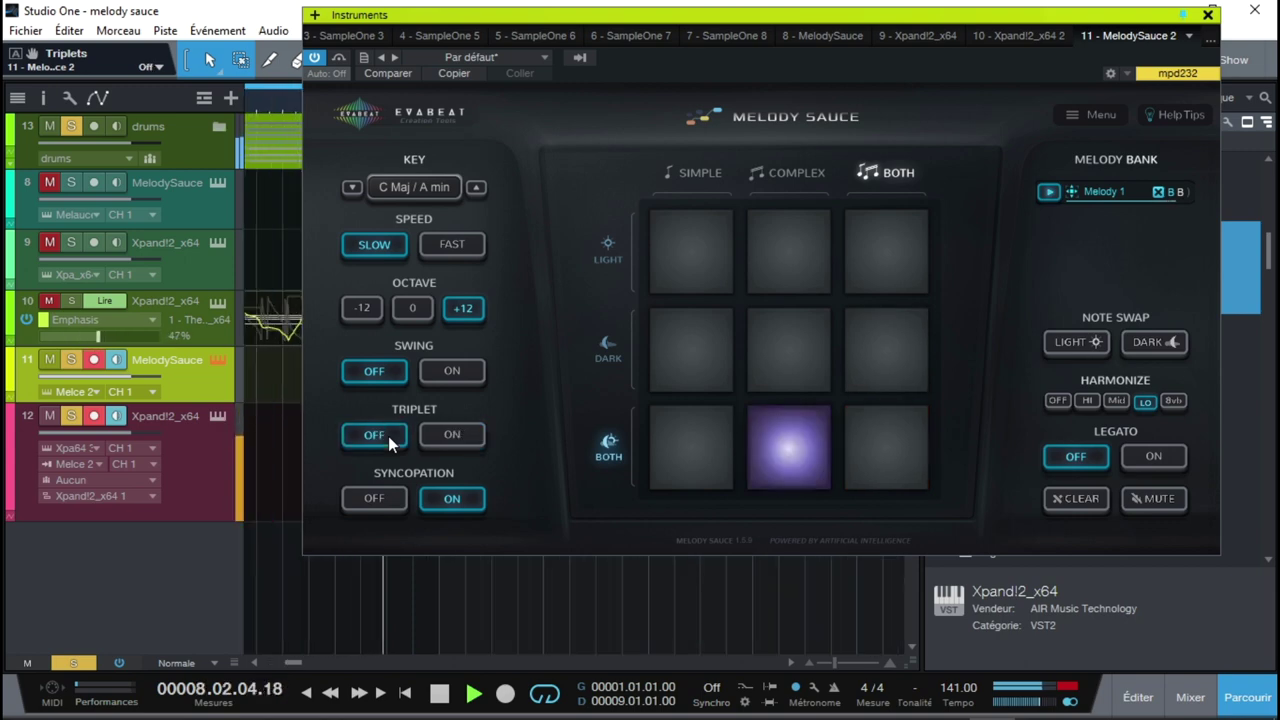
- Try Swing and the Both and LO harmonies on the playing Melody 1, ending with Harmonize on Mid and Swing off
left_click(431, 374)
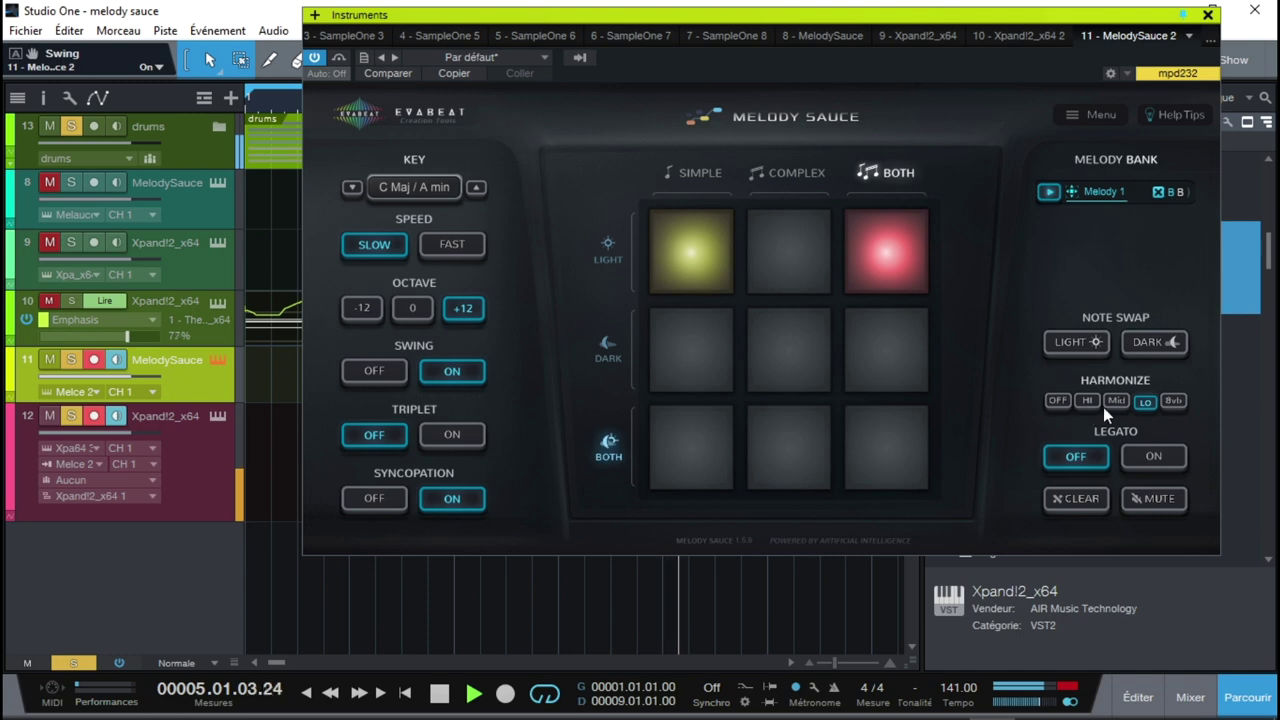
left_click(1174, 402)
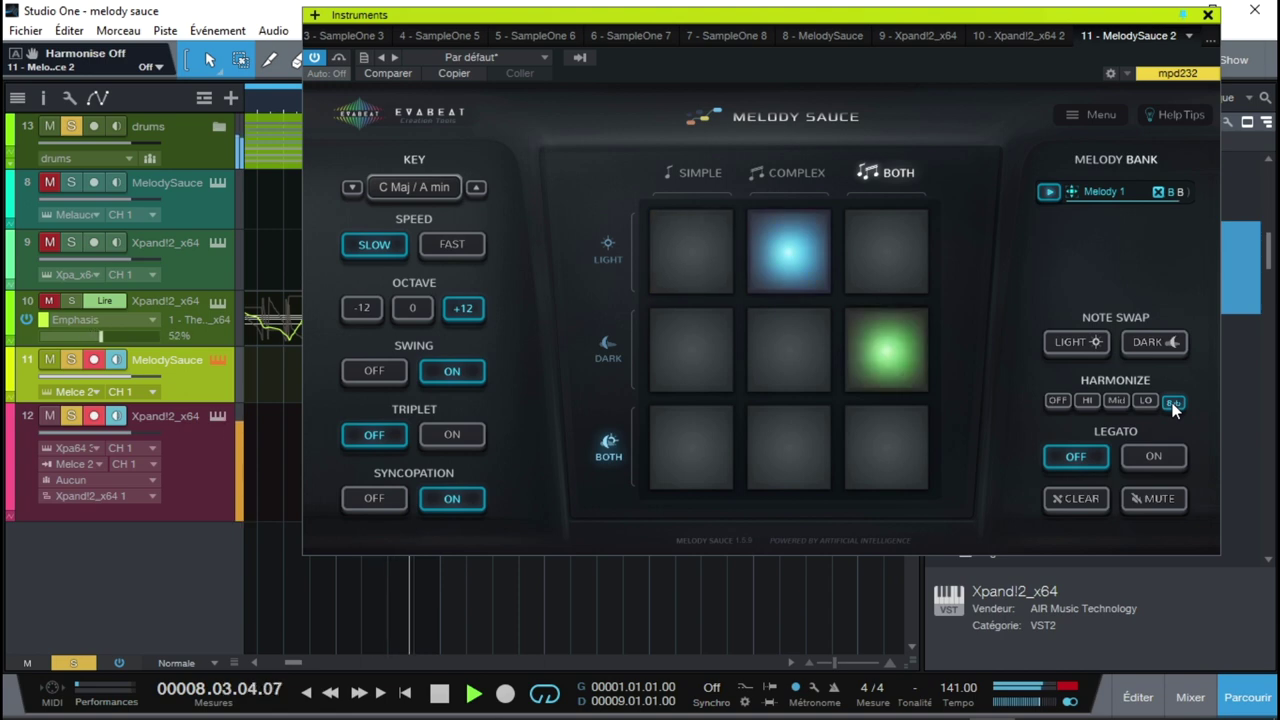
left_click(1147, 401)
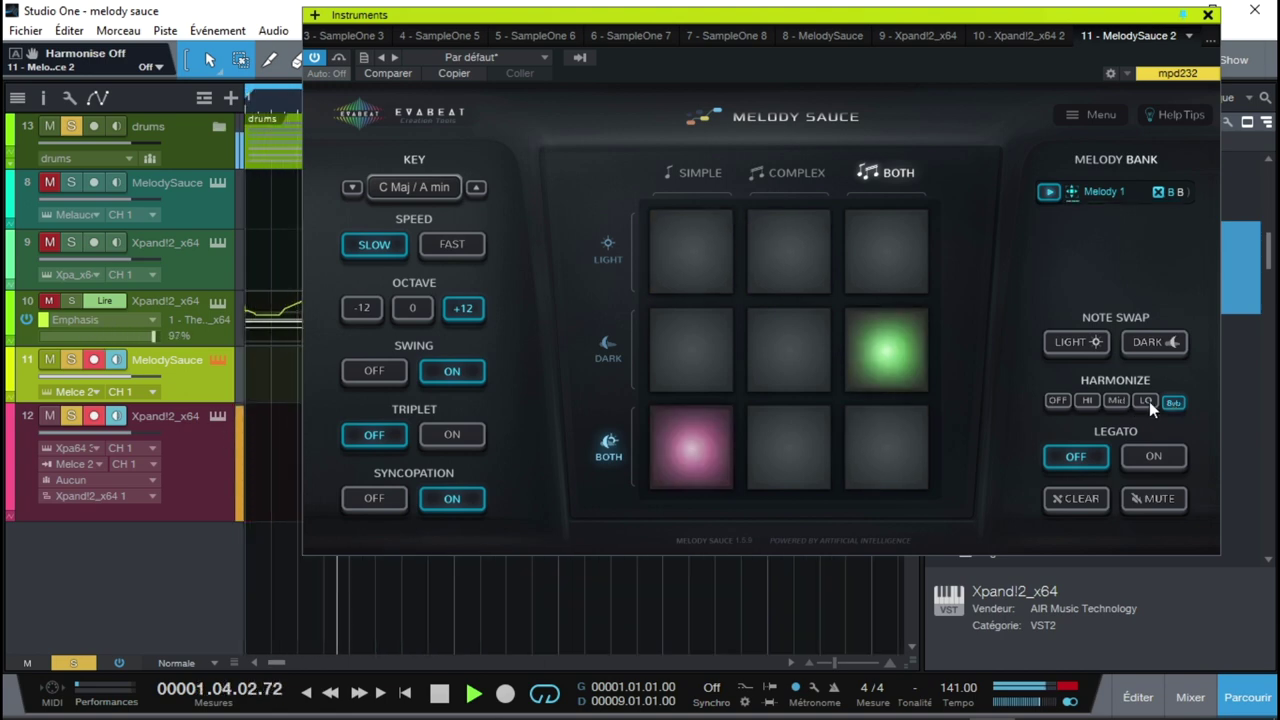
left_click(1120, 401)
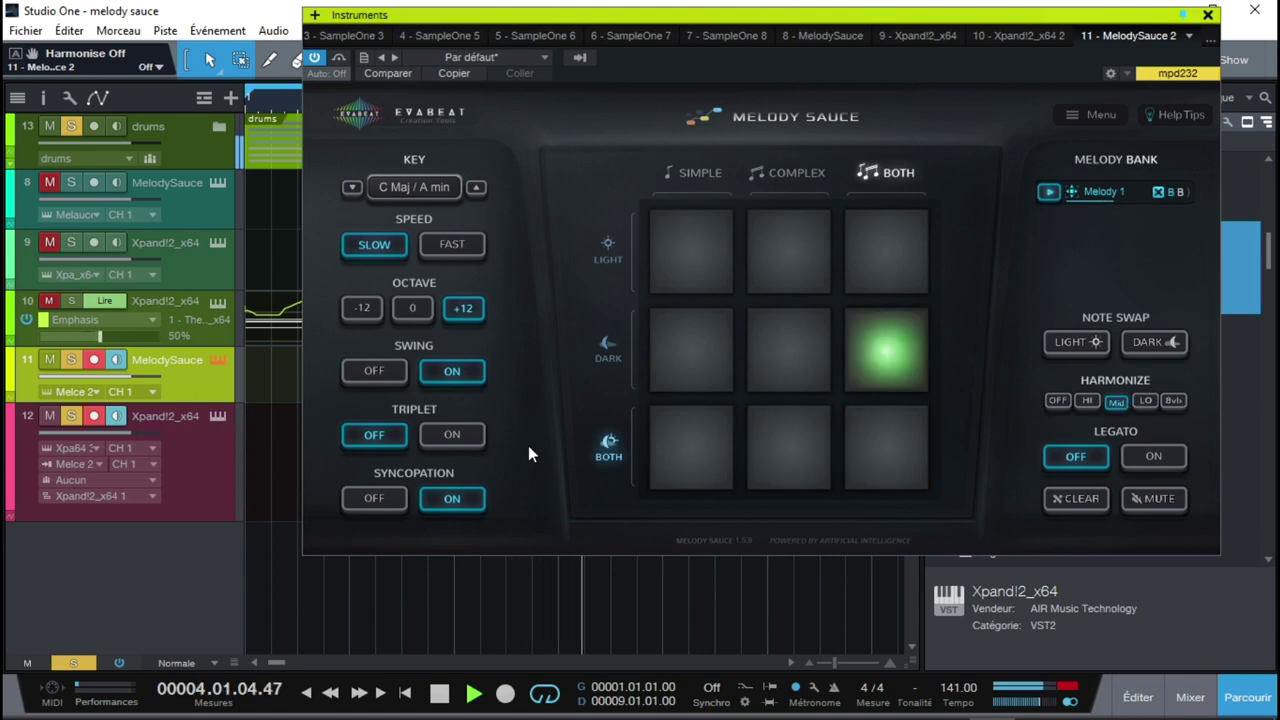
left_click(392, 371)
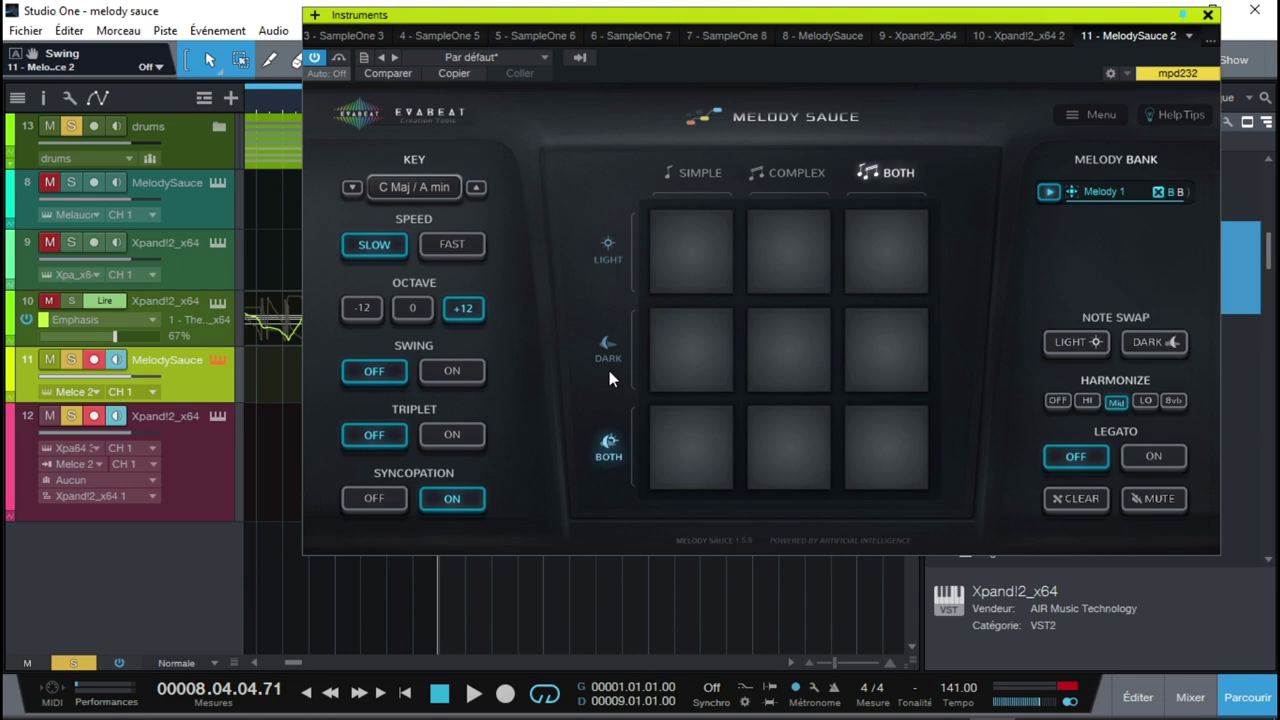
- Generate a new melody from the Dark/Both pad, audition the HI harmony with the drums and set Harmonize to Mid
left_click(895, 353)
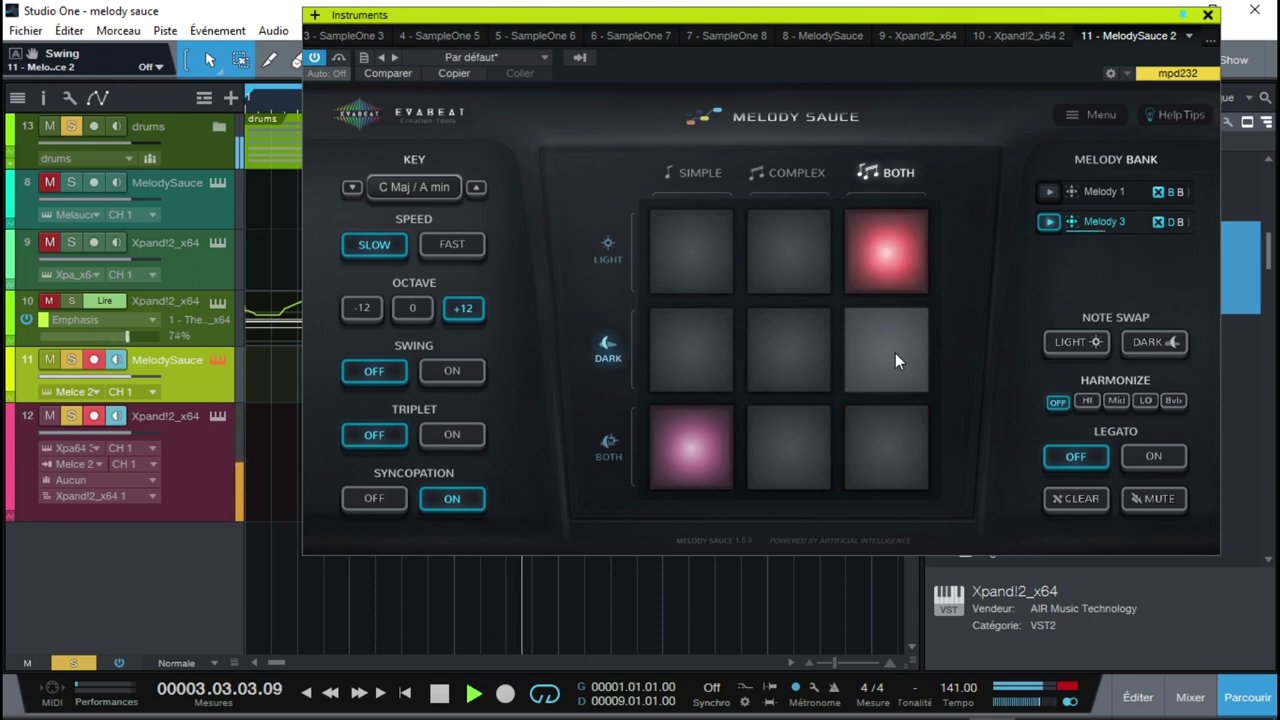
left_click(1093, 401)
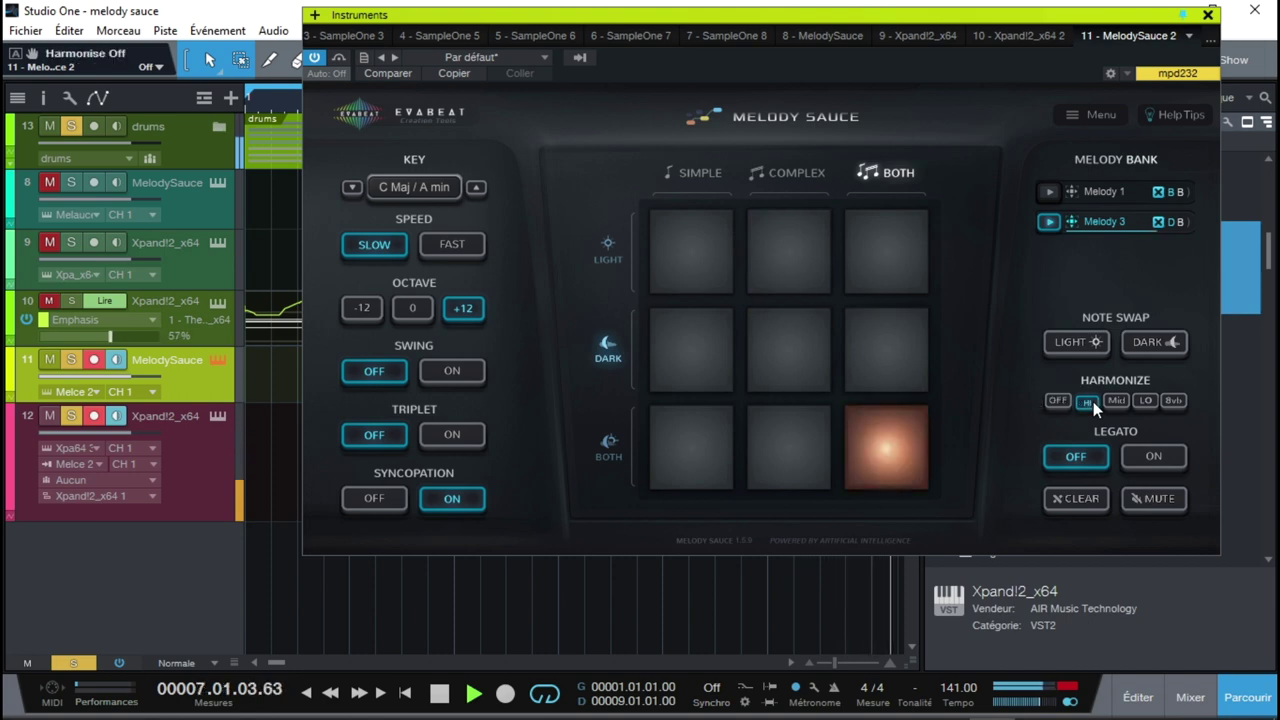
left_click(1119, 403)
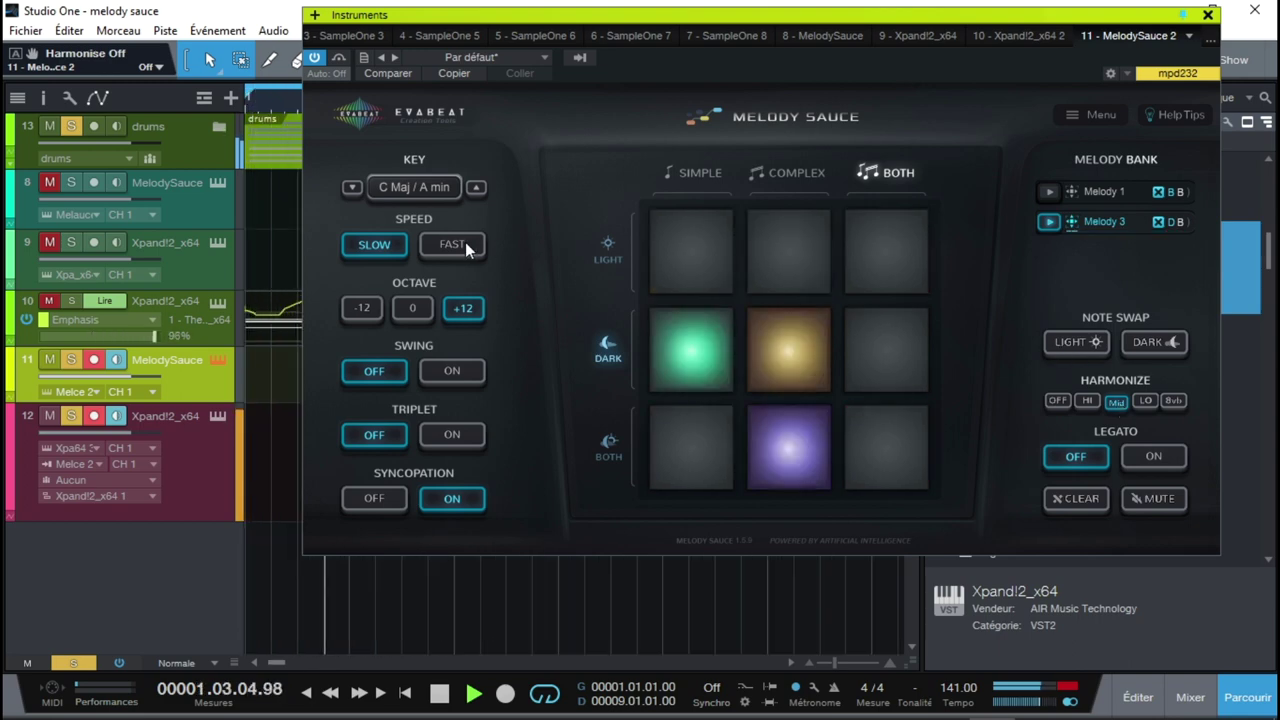
key("space")
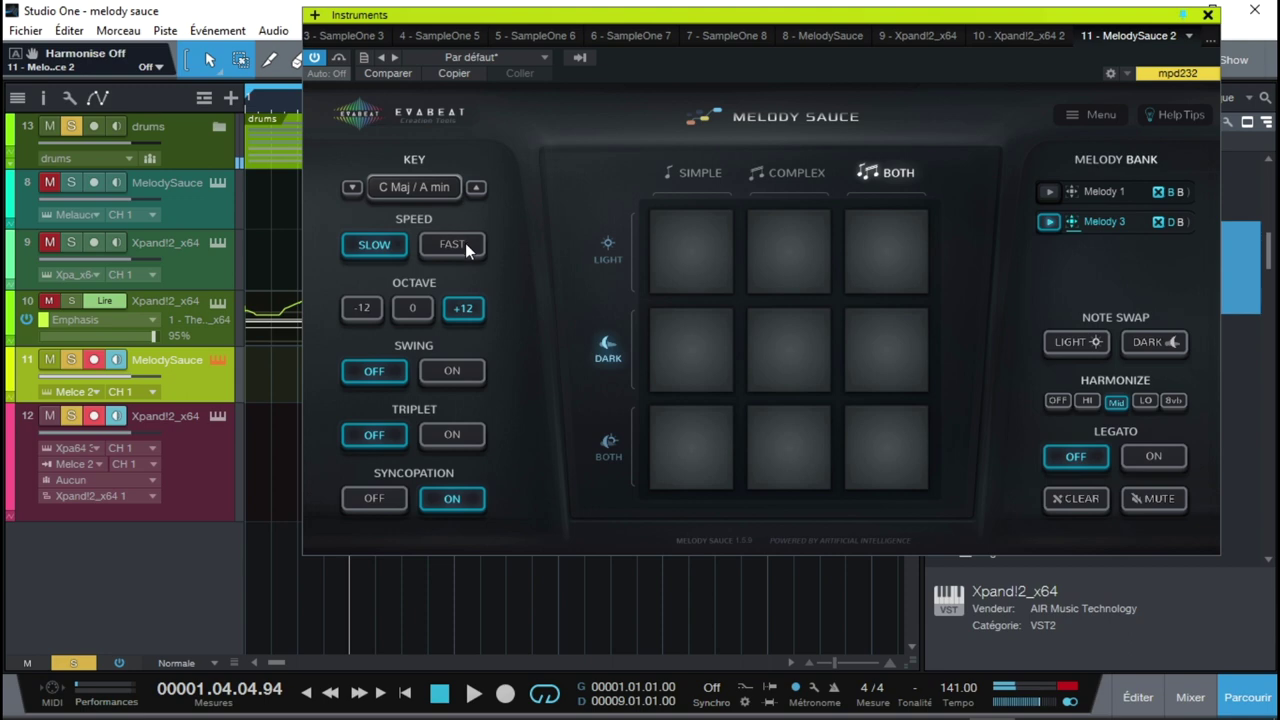
- Try the Fast speed on Melody 3 while playing it with the drums, returning to Slow
left_click(463, 244)
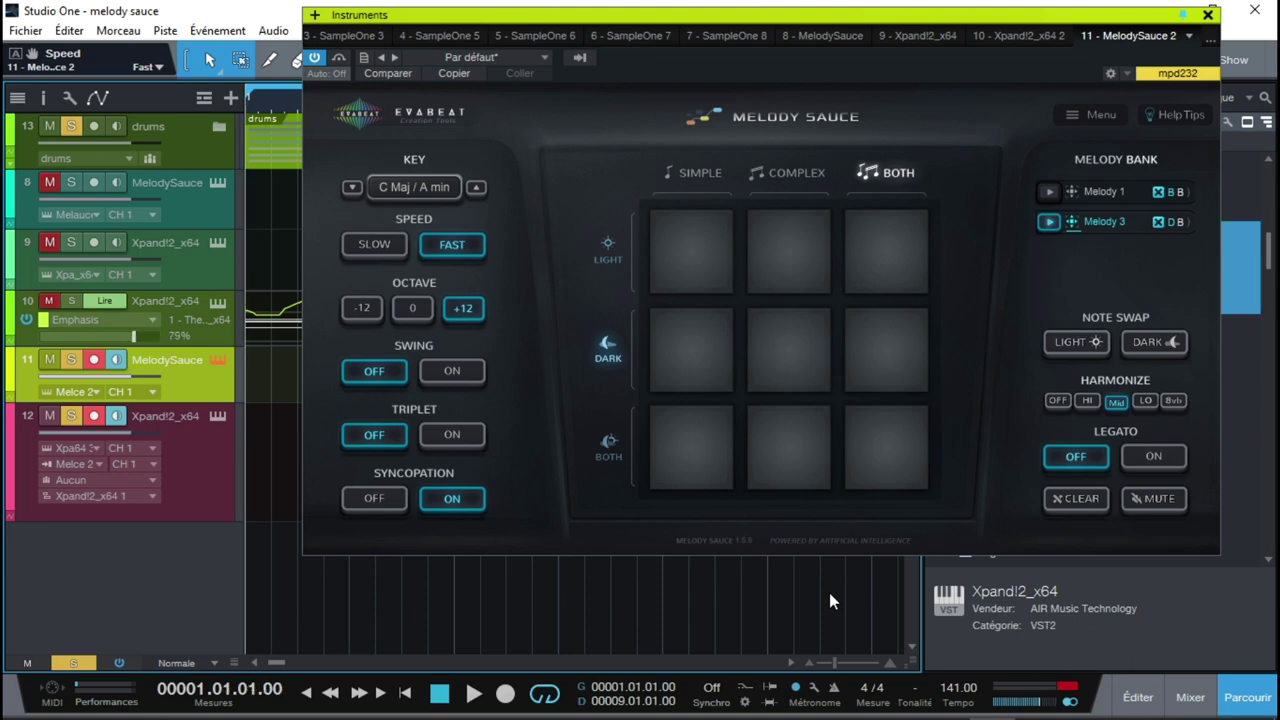
key("space")
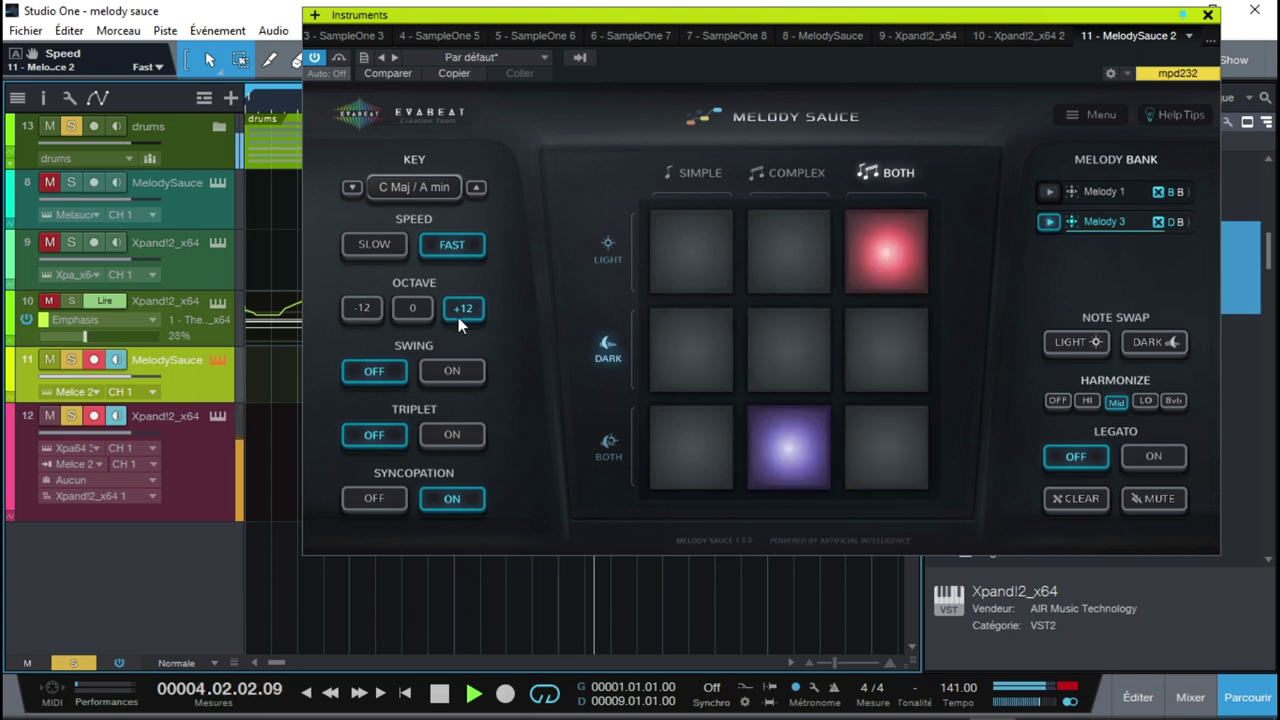
left_click(374, 244)
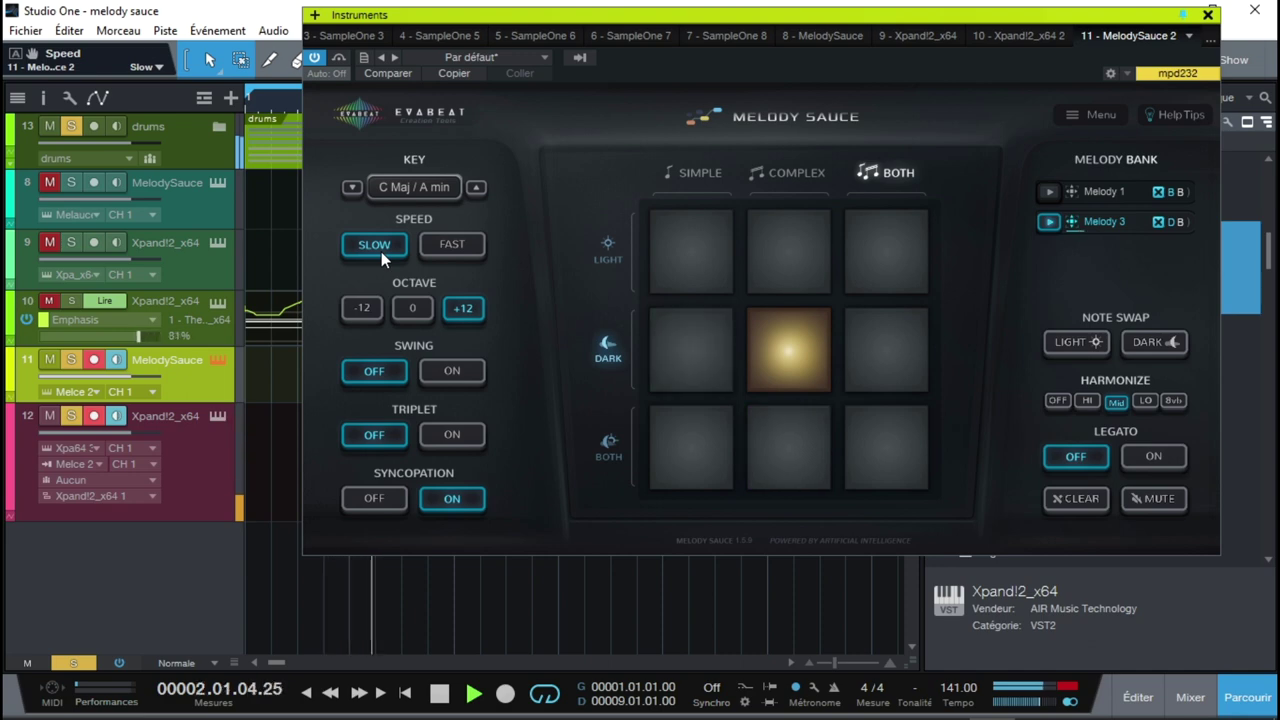
- Create a Dark note-swap version of Melody 3, and generate a Dark/Simple melody auditioned with the Mid harmony
left_click(1163, 343)
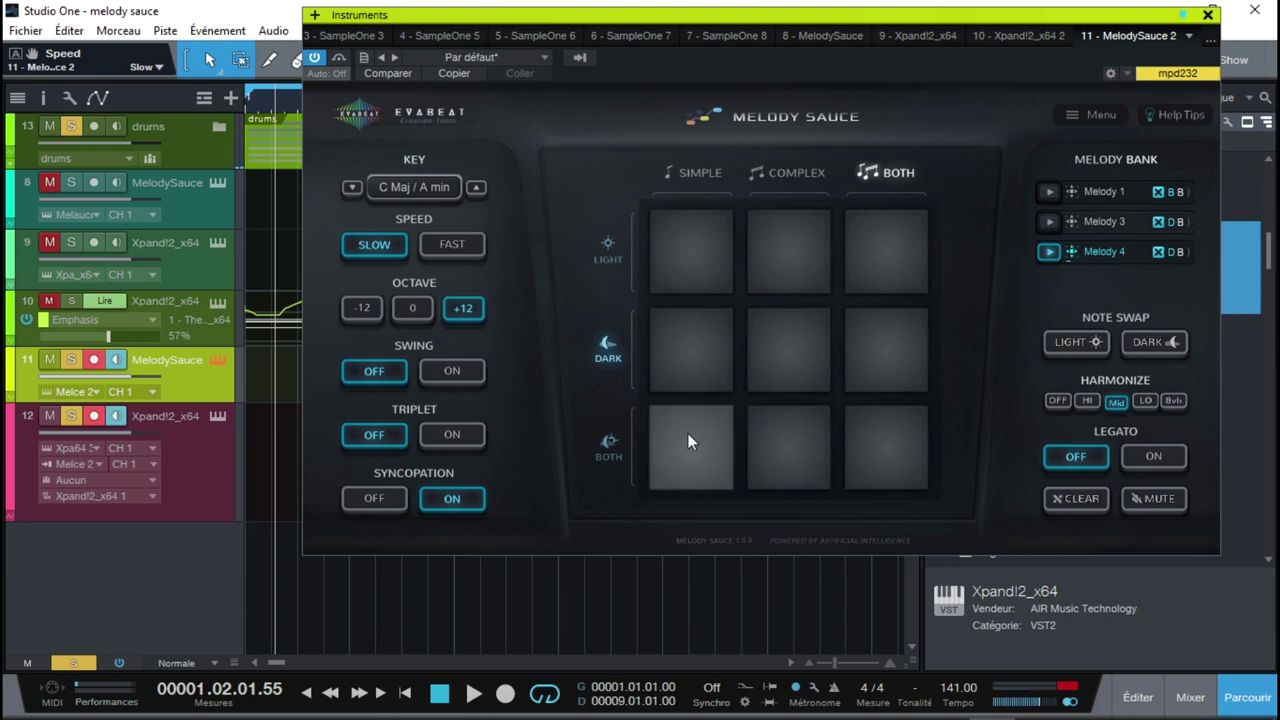
left_click(680, 355)
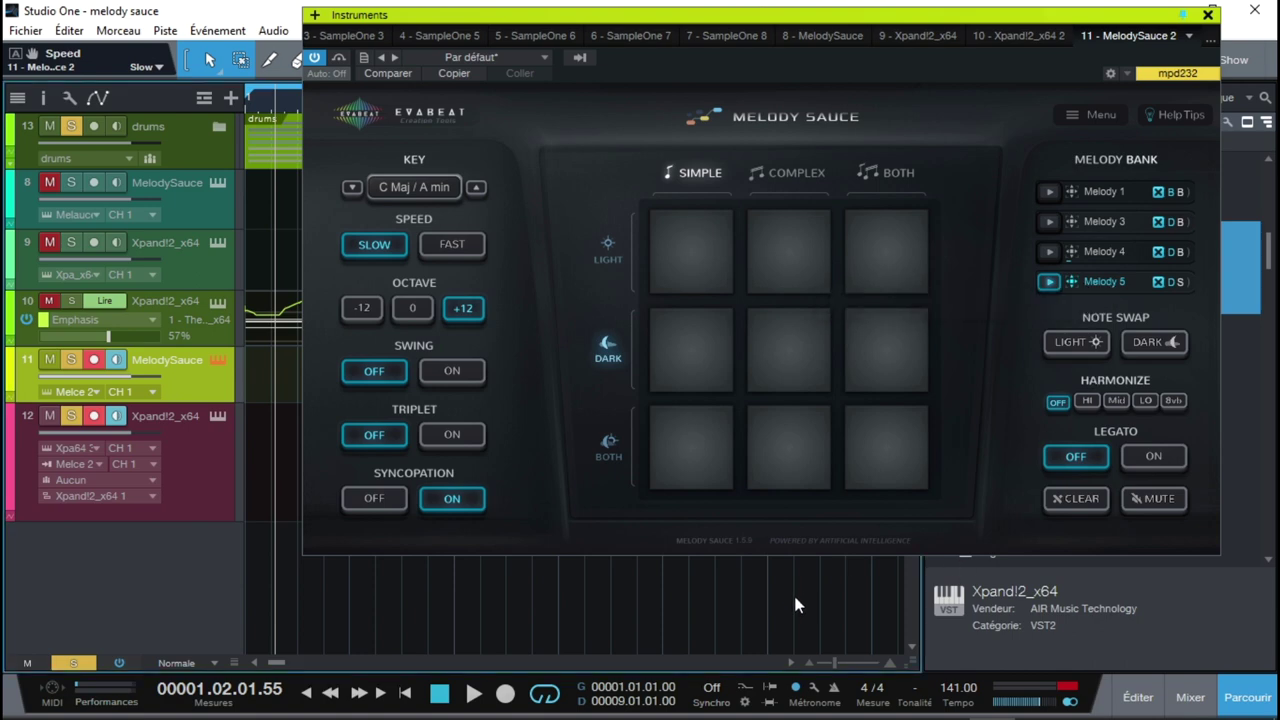
key("space")
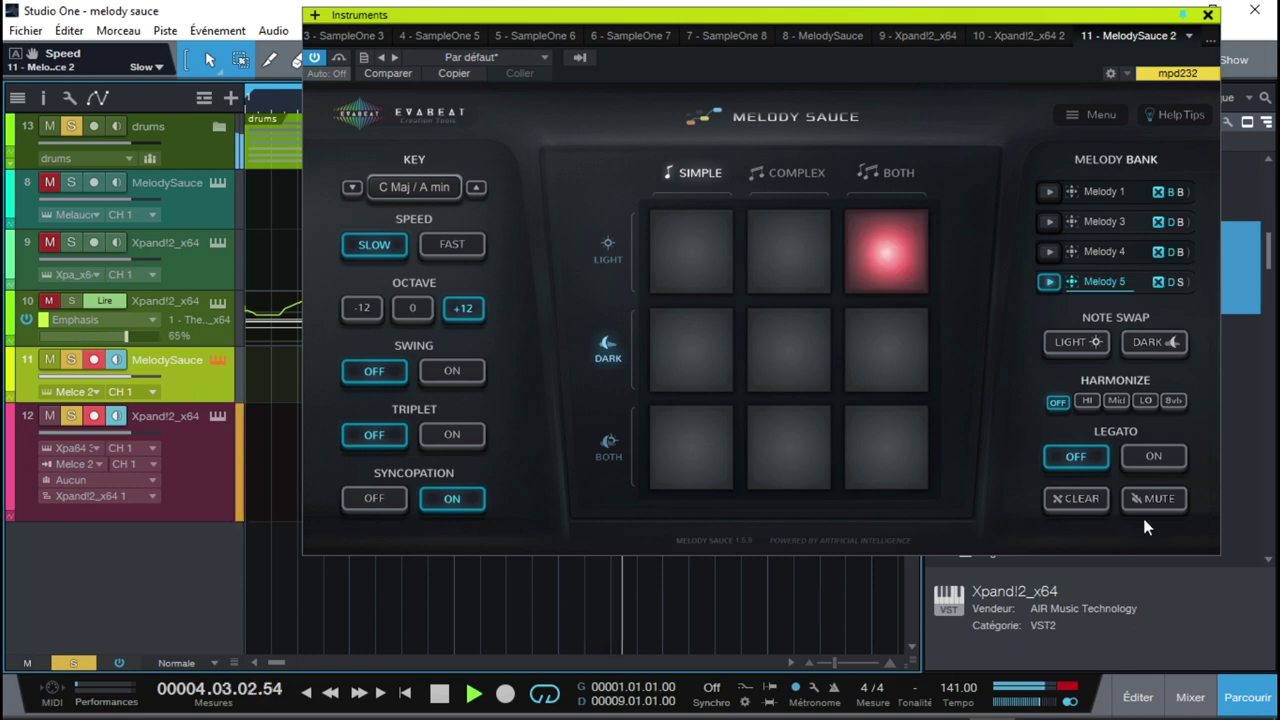
left_click(1116, 402)
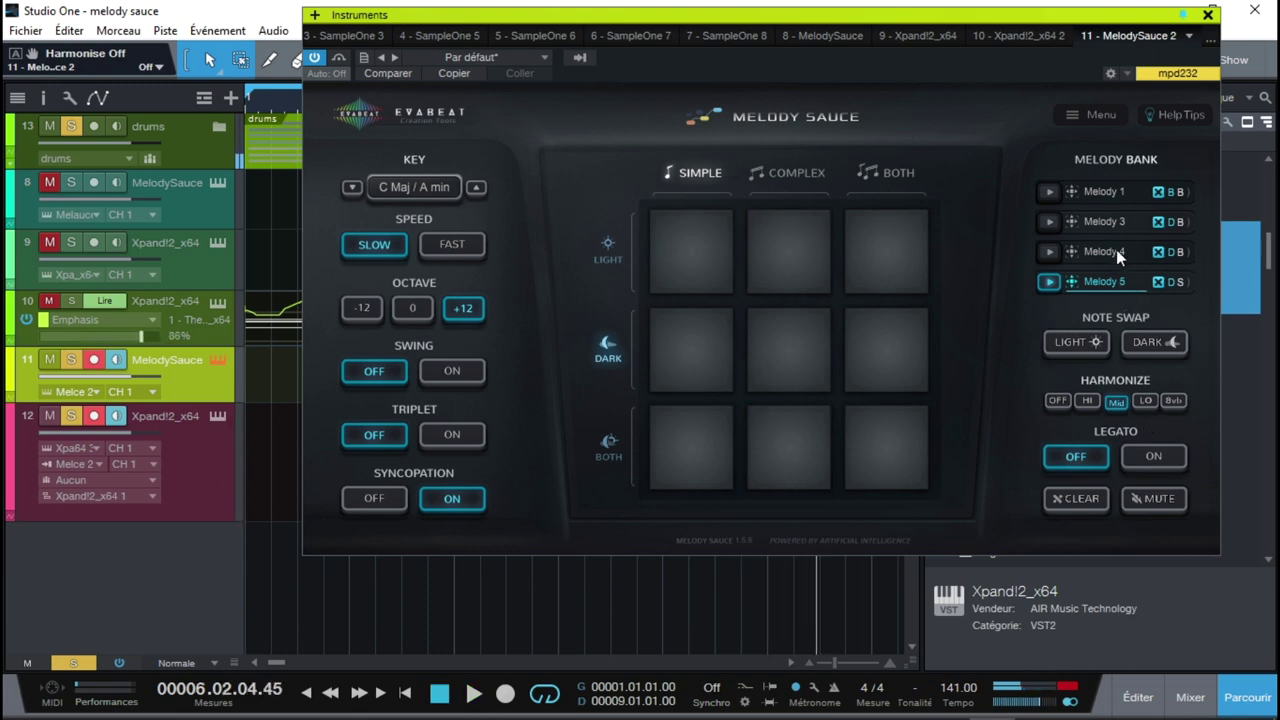
- Select Melody 1 in the melody bank and play it with the drums
mouse_move(1097, 222)
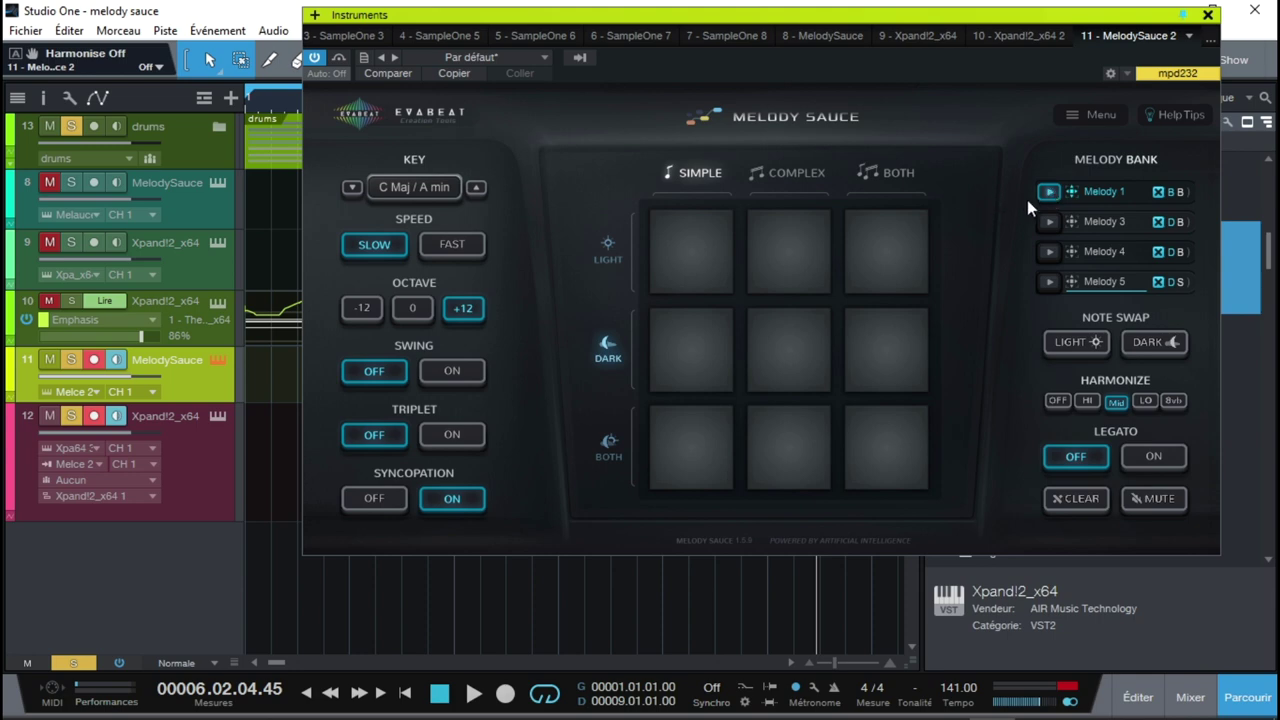
left_click(789, 590)
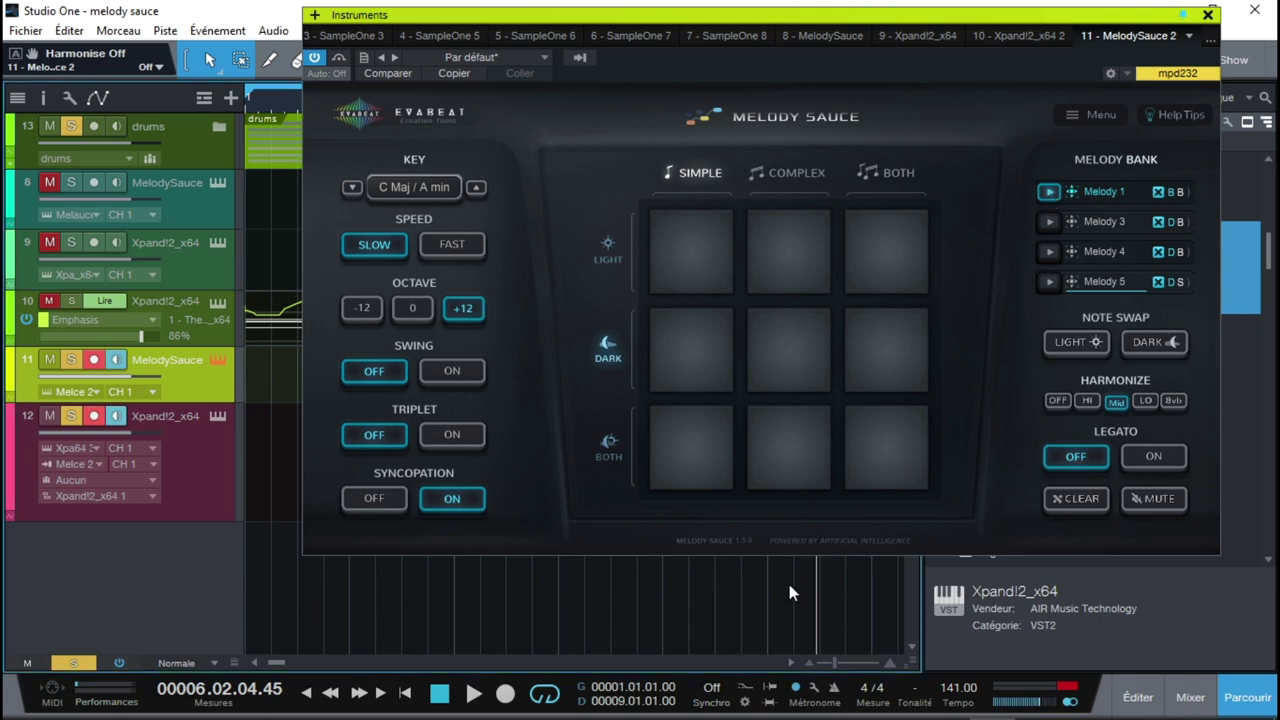
key("space")
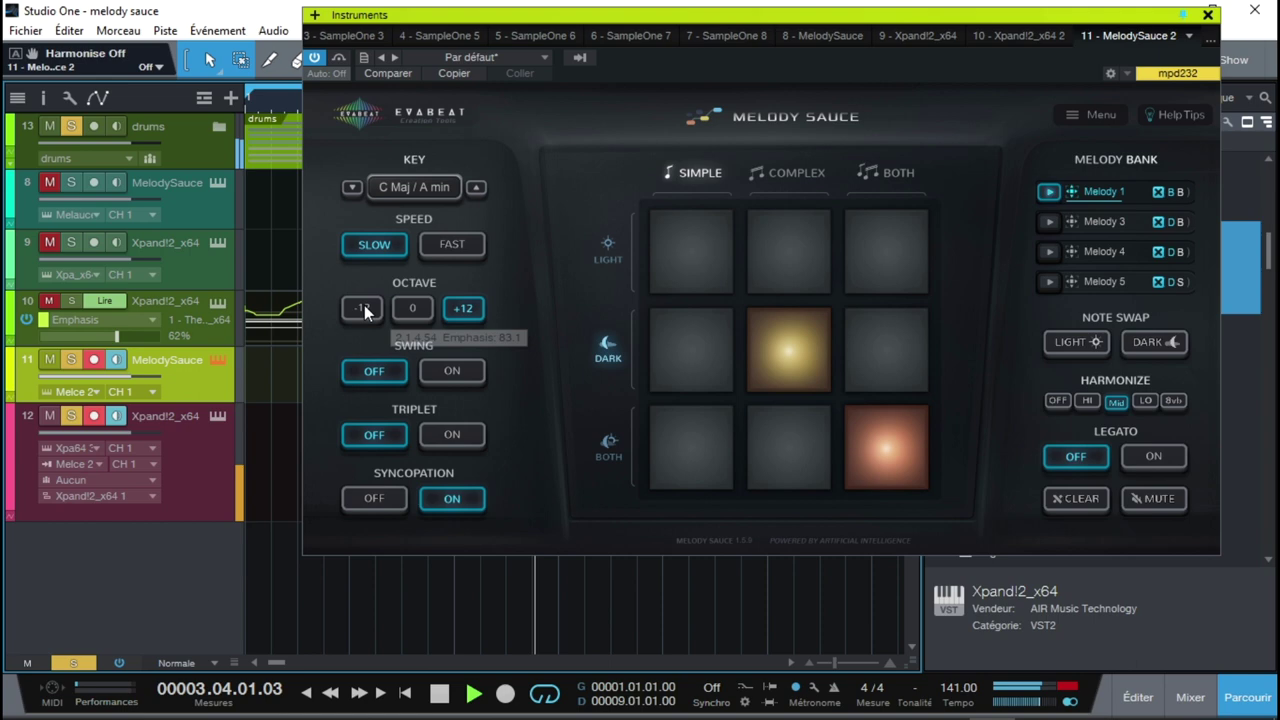
- Audition Melody 1 at octaves 0 and -12 and with the HI harmony, returning to +12 and Mid
left_click(409, 309)
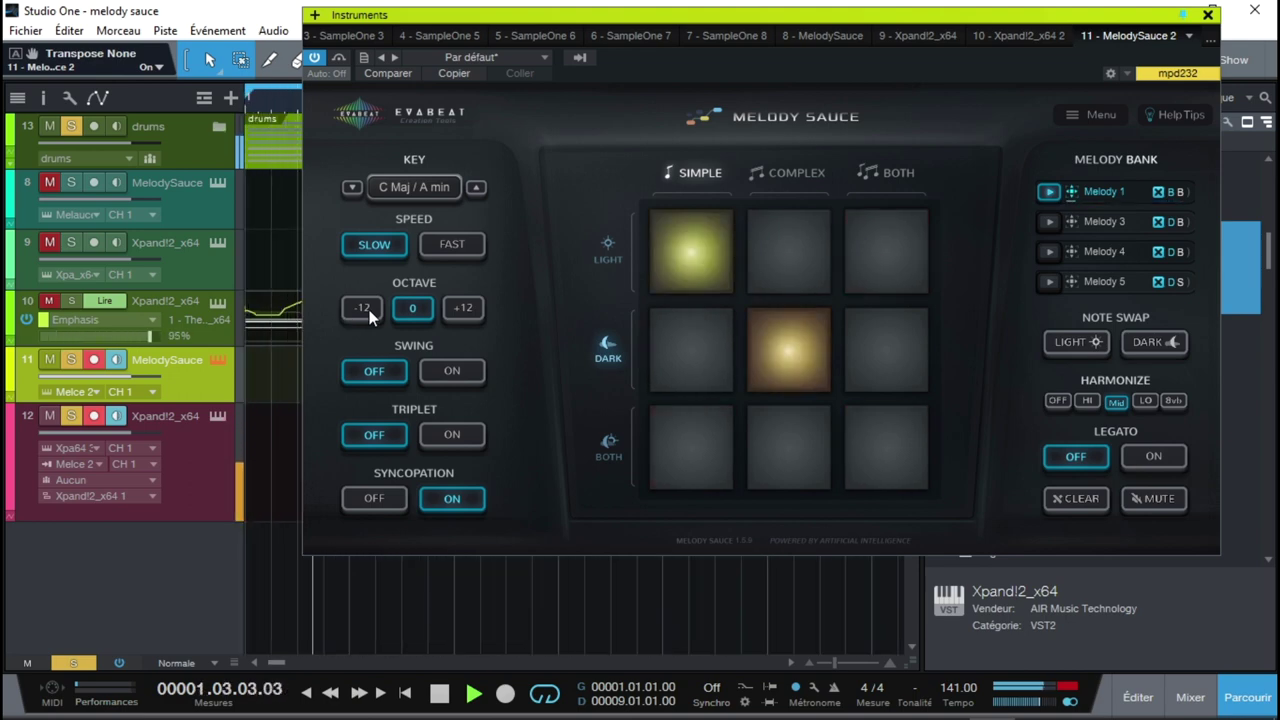
left_click(364, 310)
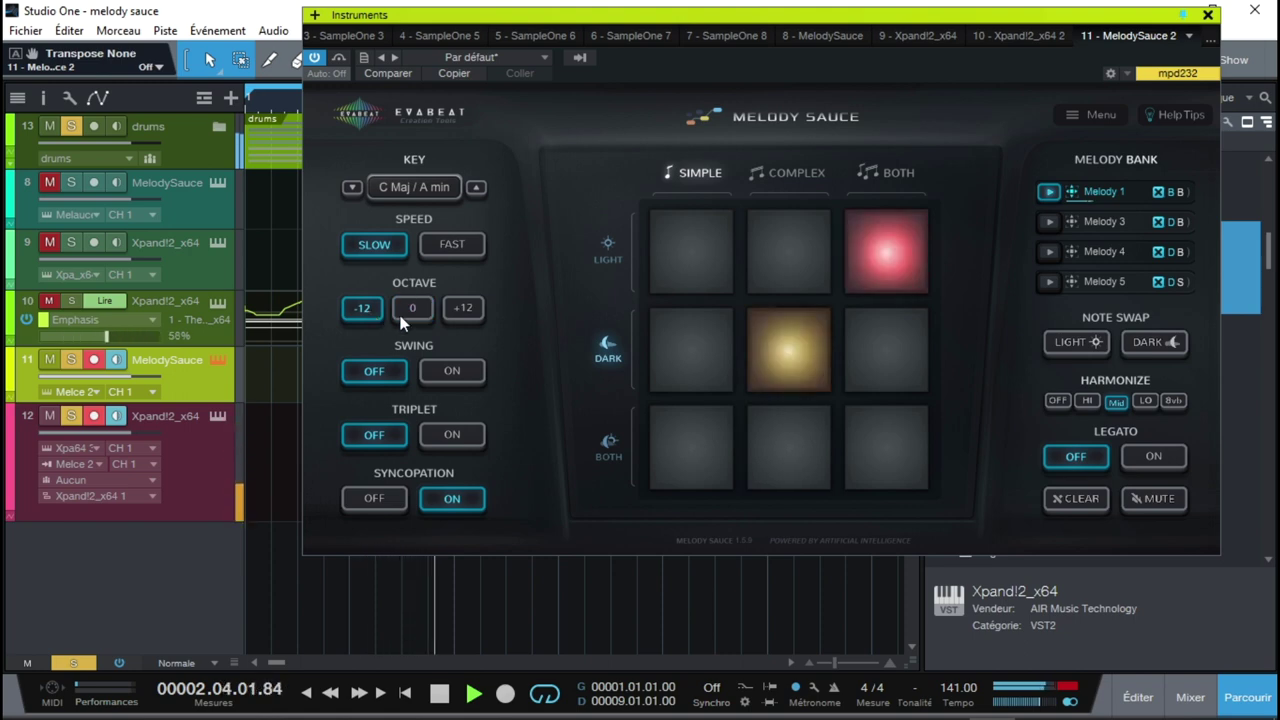
left_click(1086, 400)
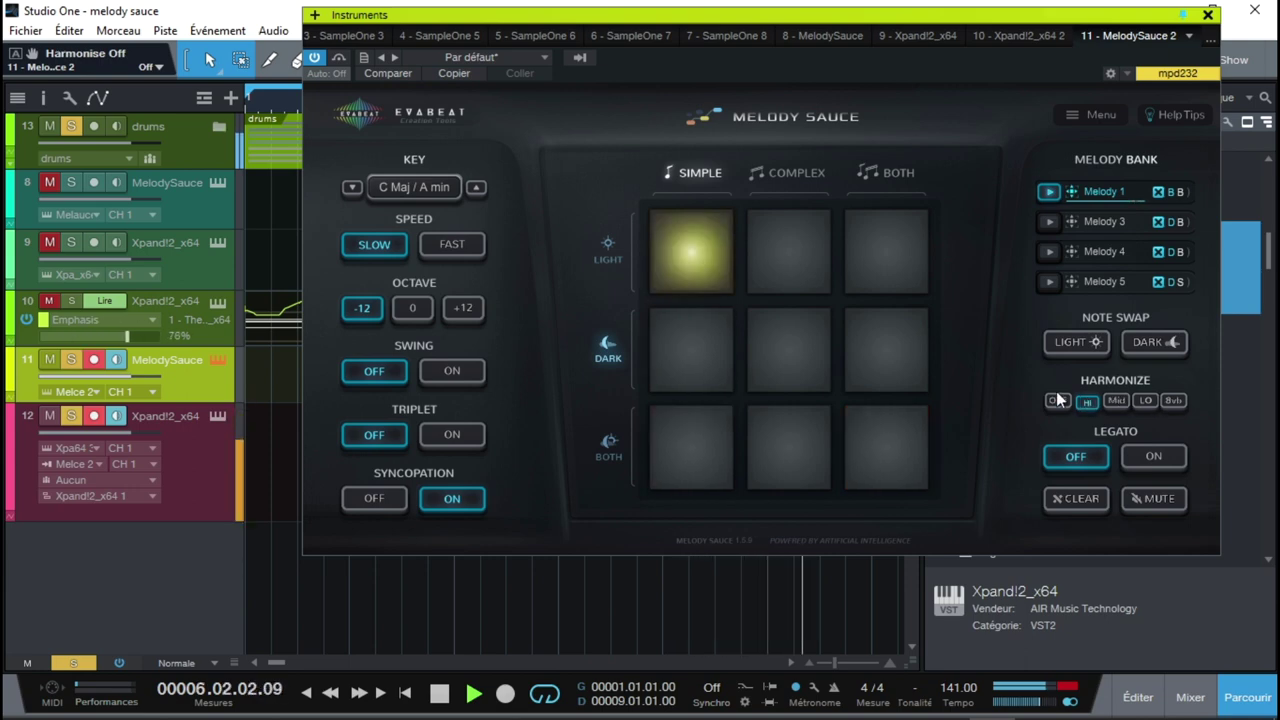
left_click(456, 309)
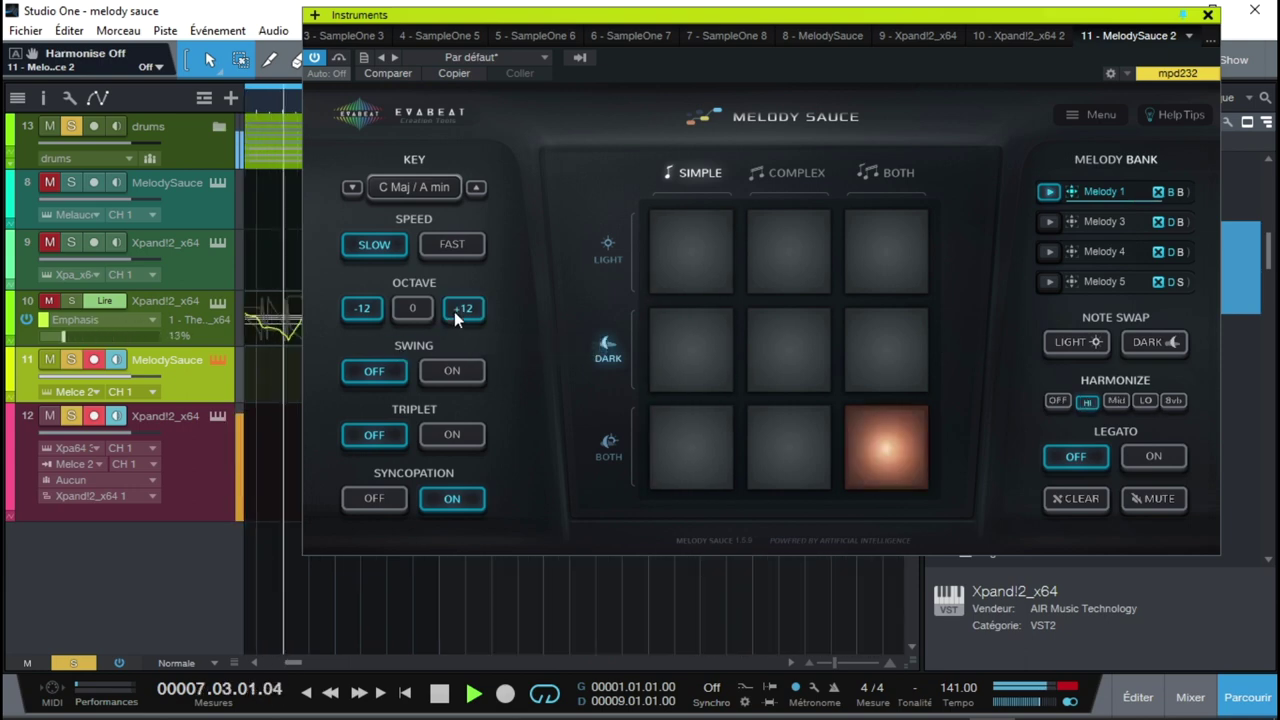
left_click(1117, 401)
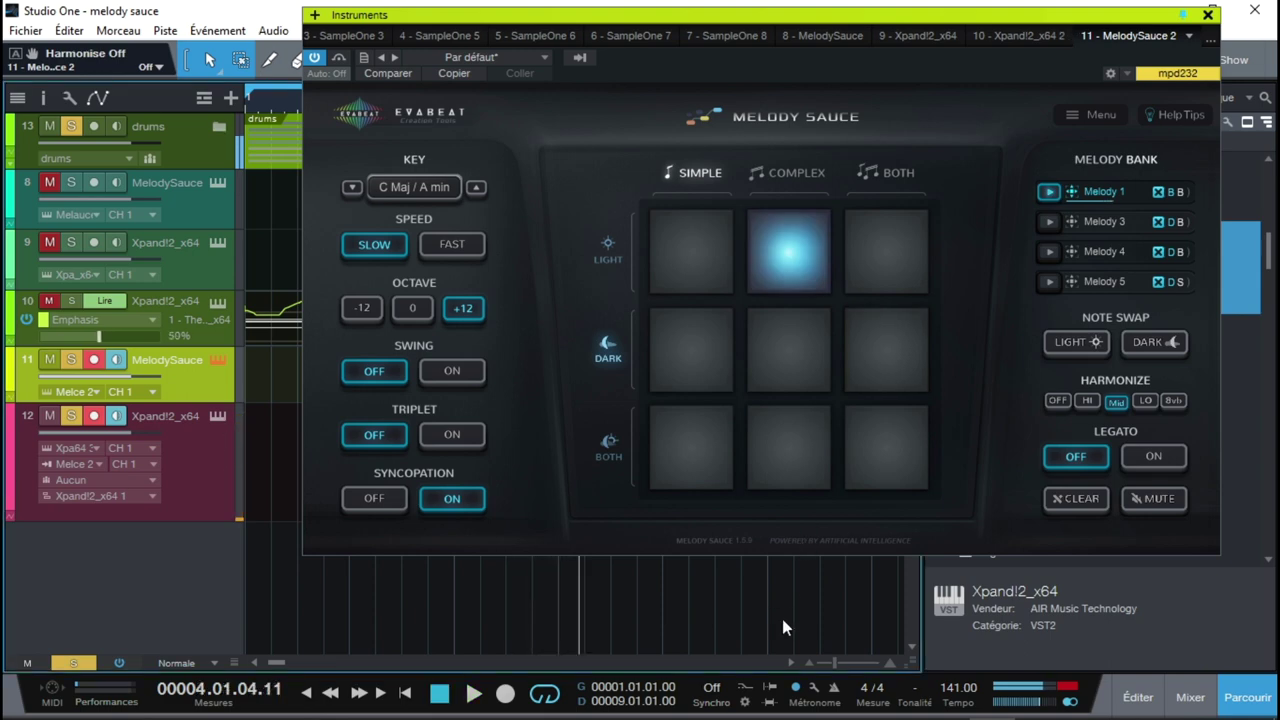
key("space")
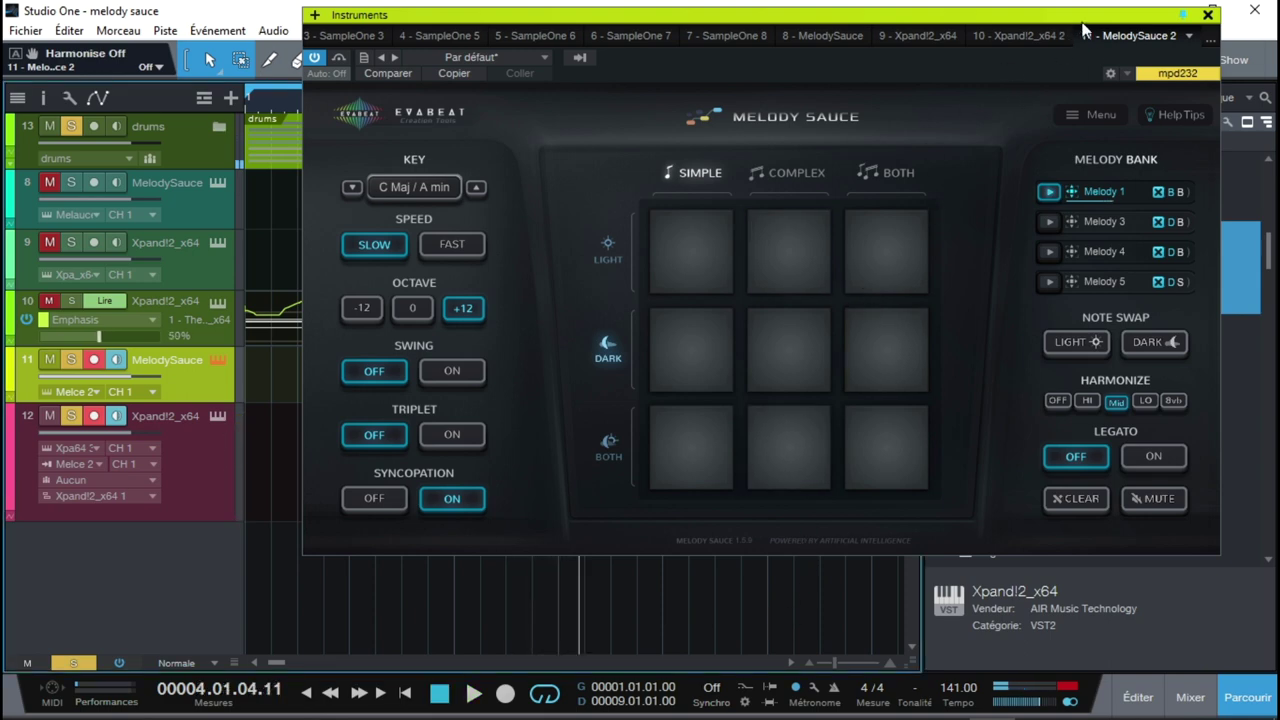
- Make room in the arrangement by hiding the browser, and place Melody 1 from the bank on Xpand!2 track 12 at bar 9
left_click_drag(1080, 20, 586, 50)
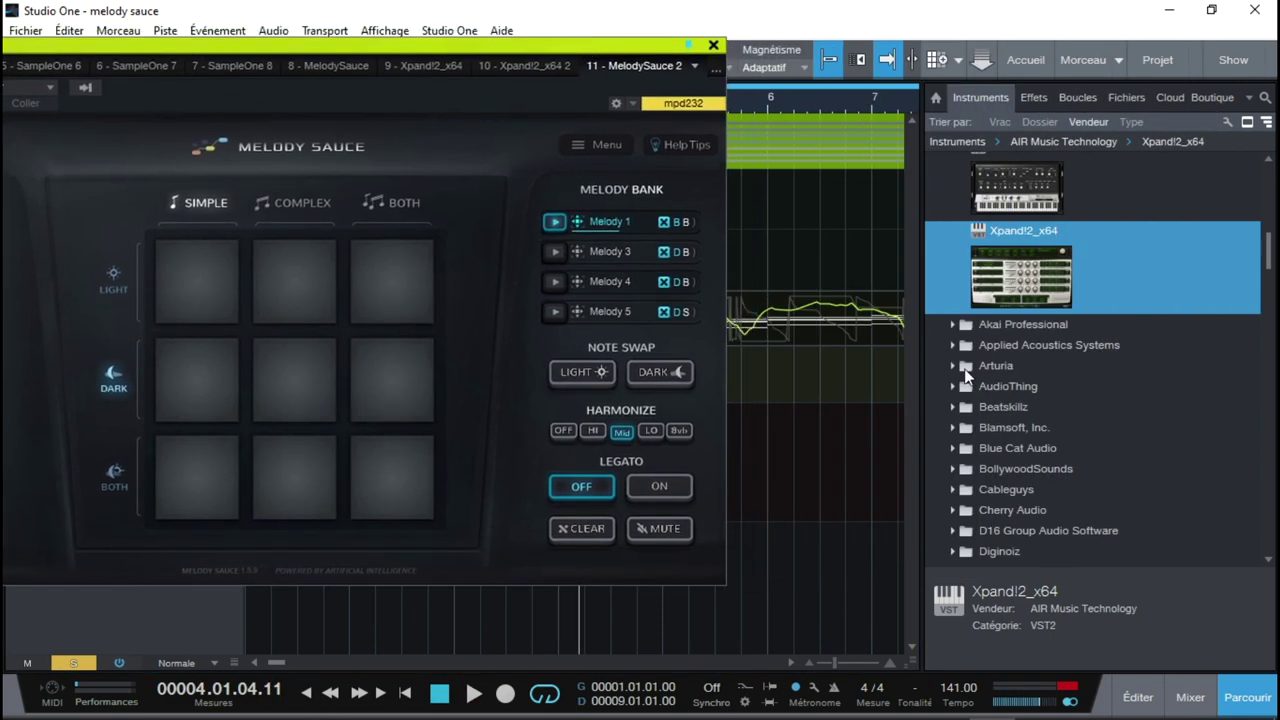
left_click(1245, 697)
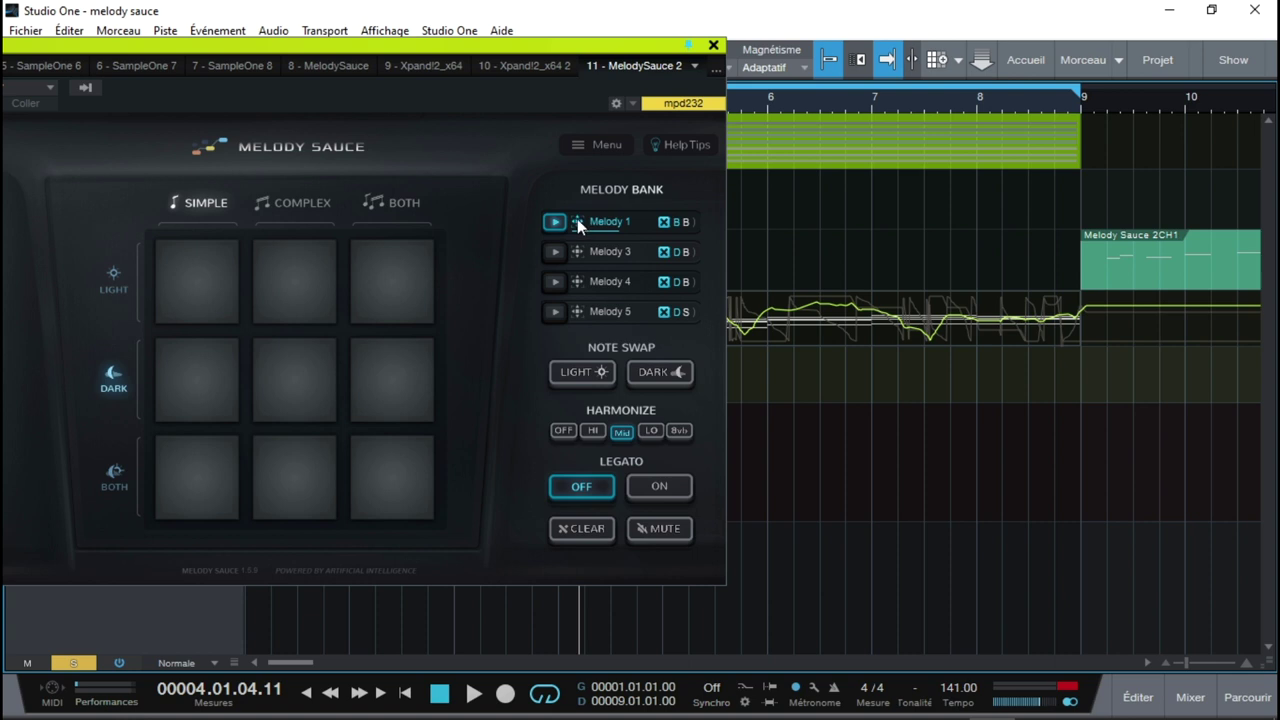
left_click_drag(577, 222, 1119, 448)
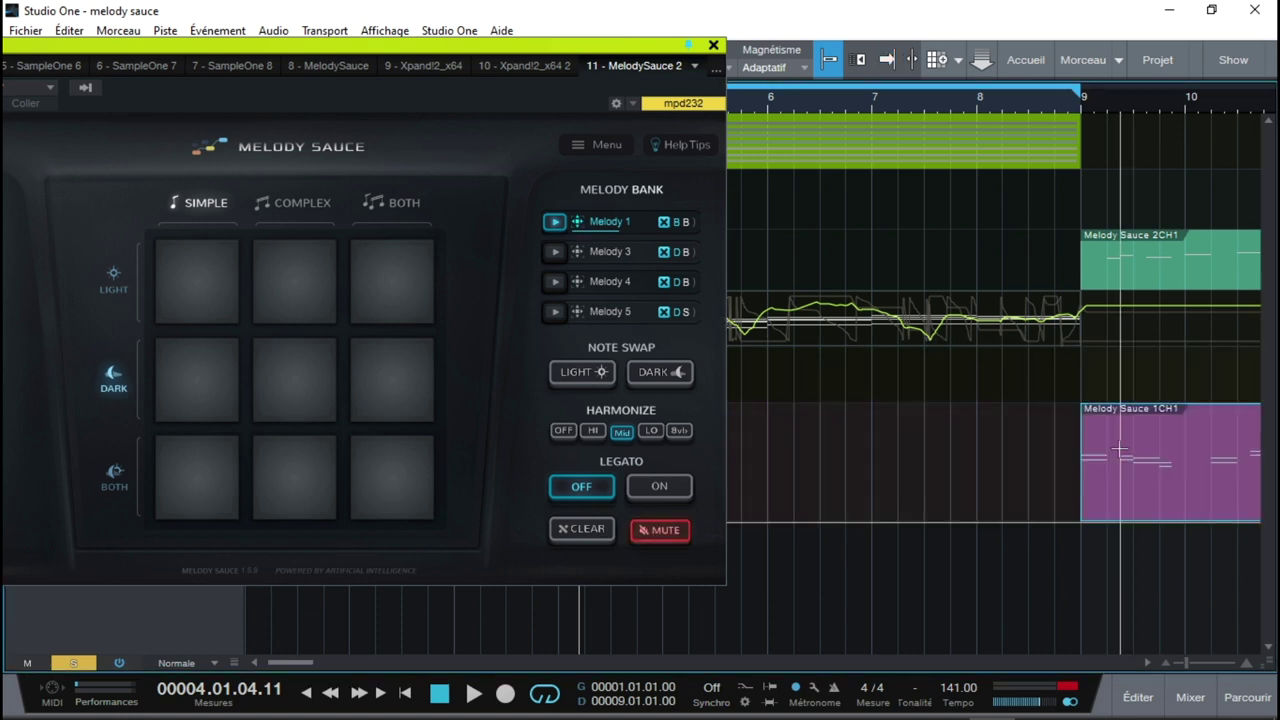
- Move the Melody Sauce 1CH1 clip to bar 1 on track 12 and play it from the start with the drums
left_click(714, 46)
left_click_drag(1177, 512, 340, 527)
key("f")
key("Home")
key("space")
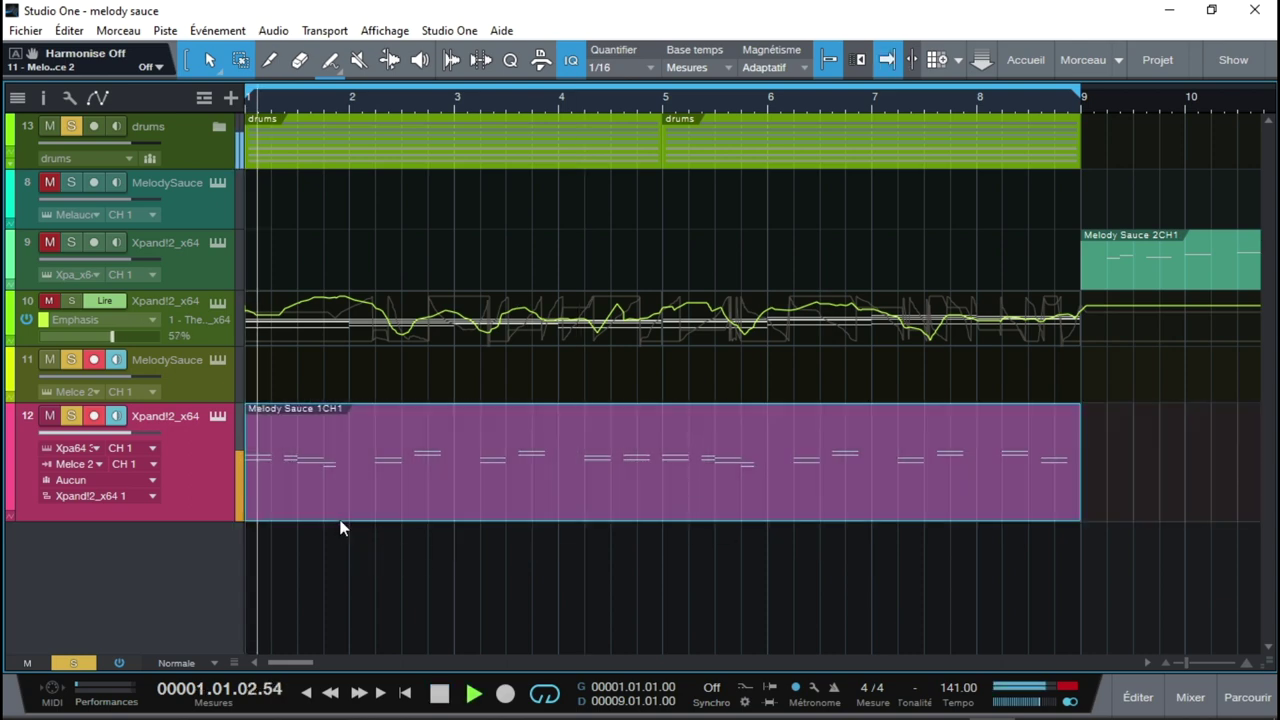
- Open the Melody 1 clip in the note editor to examine its full note pattern, and close the editor
double_click(410, 503)
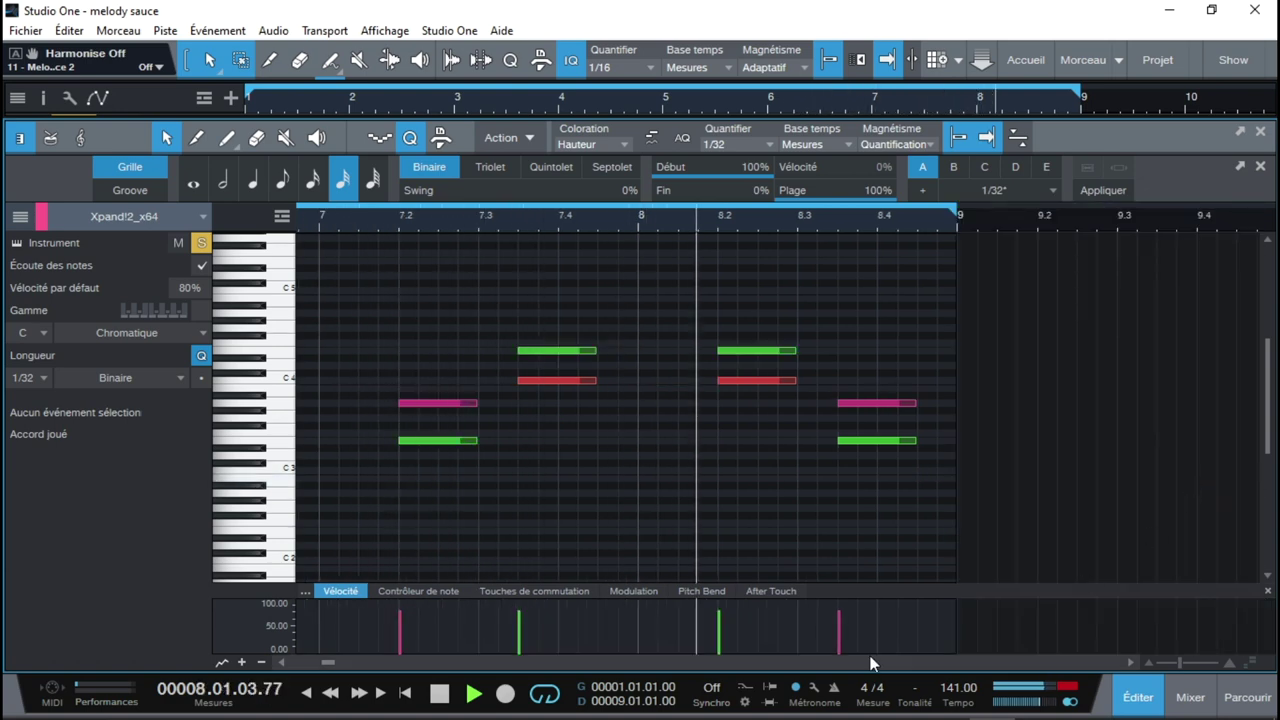
left_click_drag(1178, 664, 1168, 663)
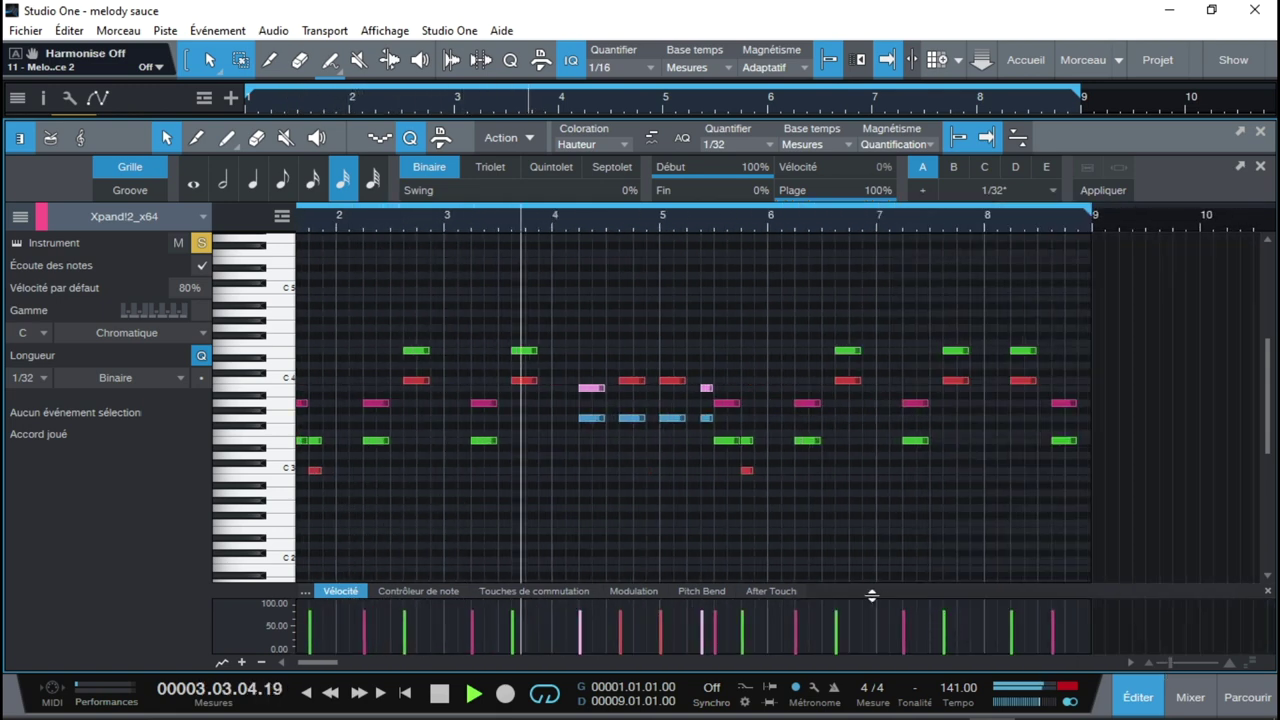
key("Home")
key("space")
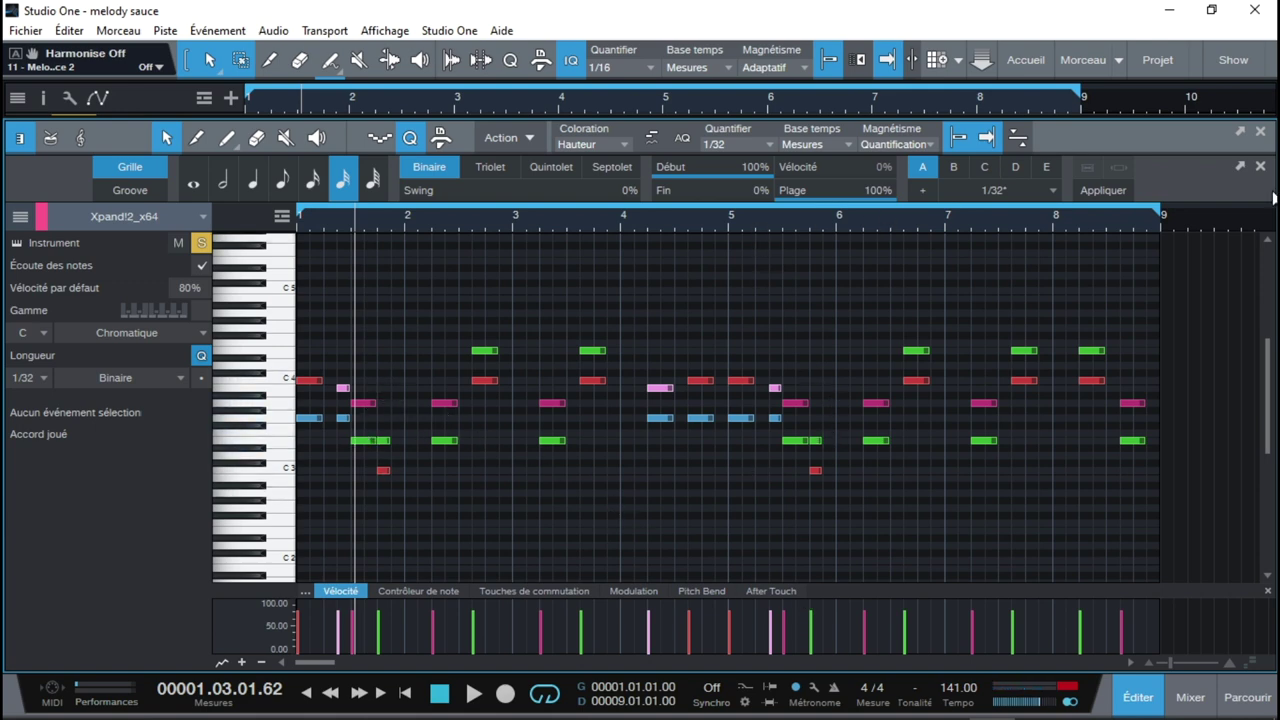
left_click(1260, 133)
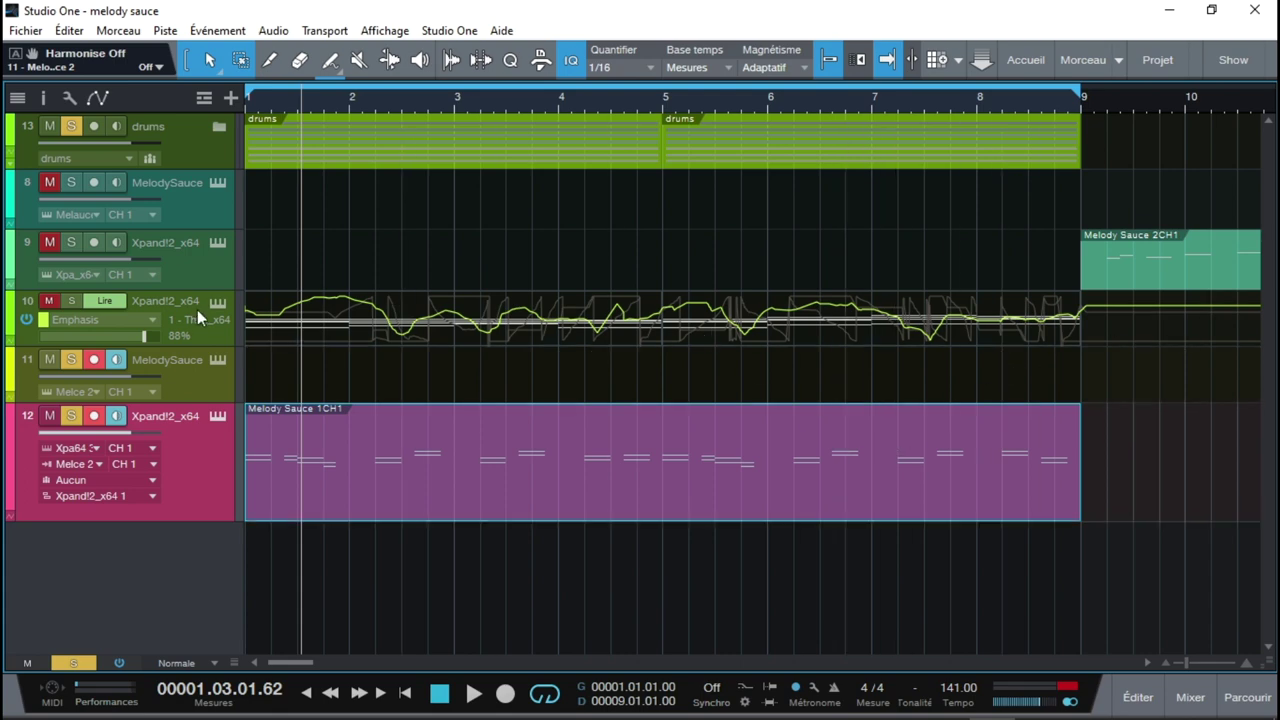
- Reopen the second Melody Sauce instance and place Melody 3 from the bank on Xpand!2 track 12 at bar 9
left_click(218, 361)
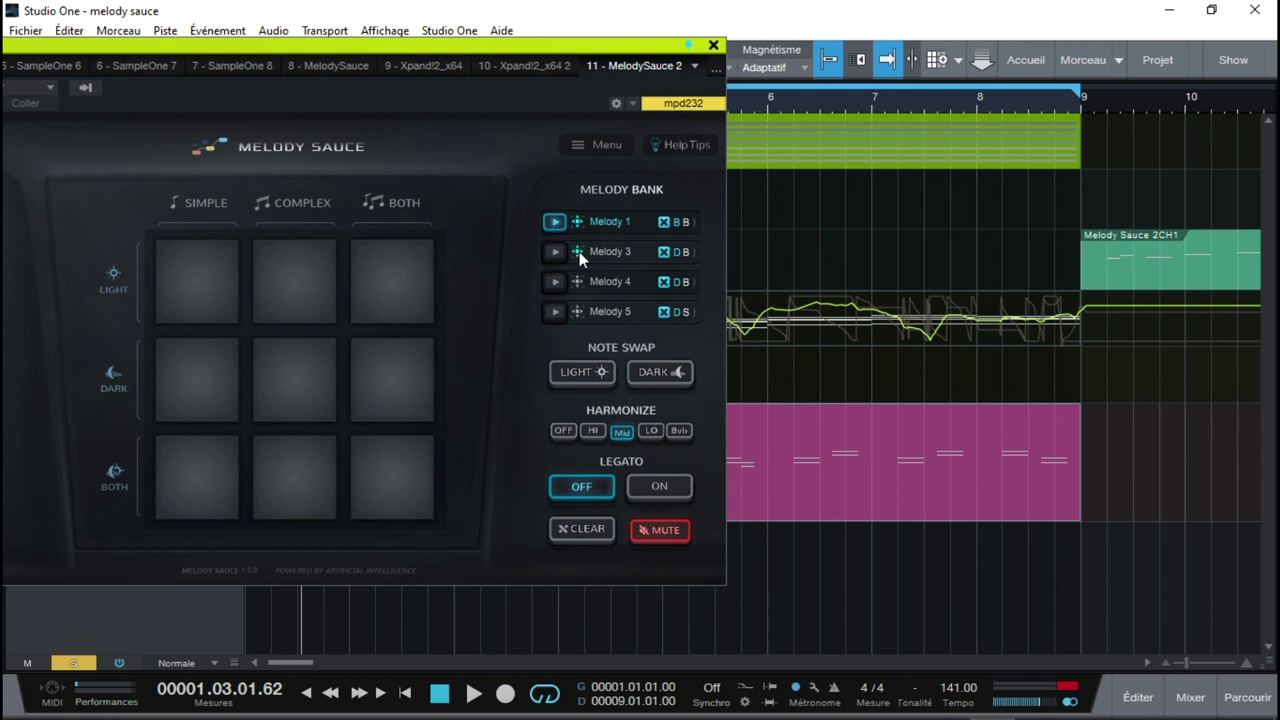
left_click_drag(683, 281, 1121, 432)
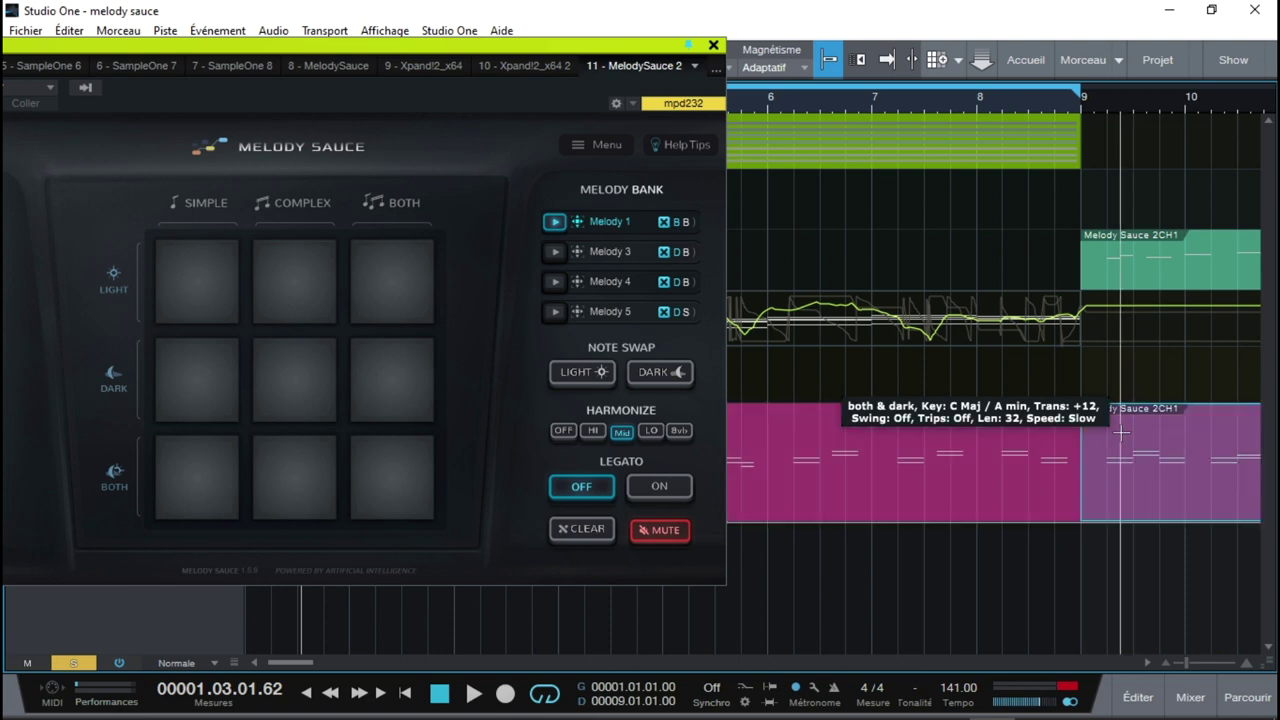
- Play the Melody Sauce 2CH1 clip on track 12 from bar 9 to hear the melody
left_click(1177, 555)
left_click(1180, 510)
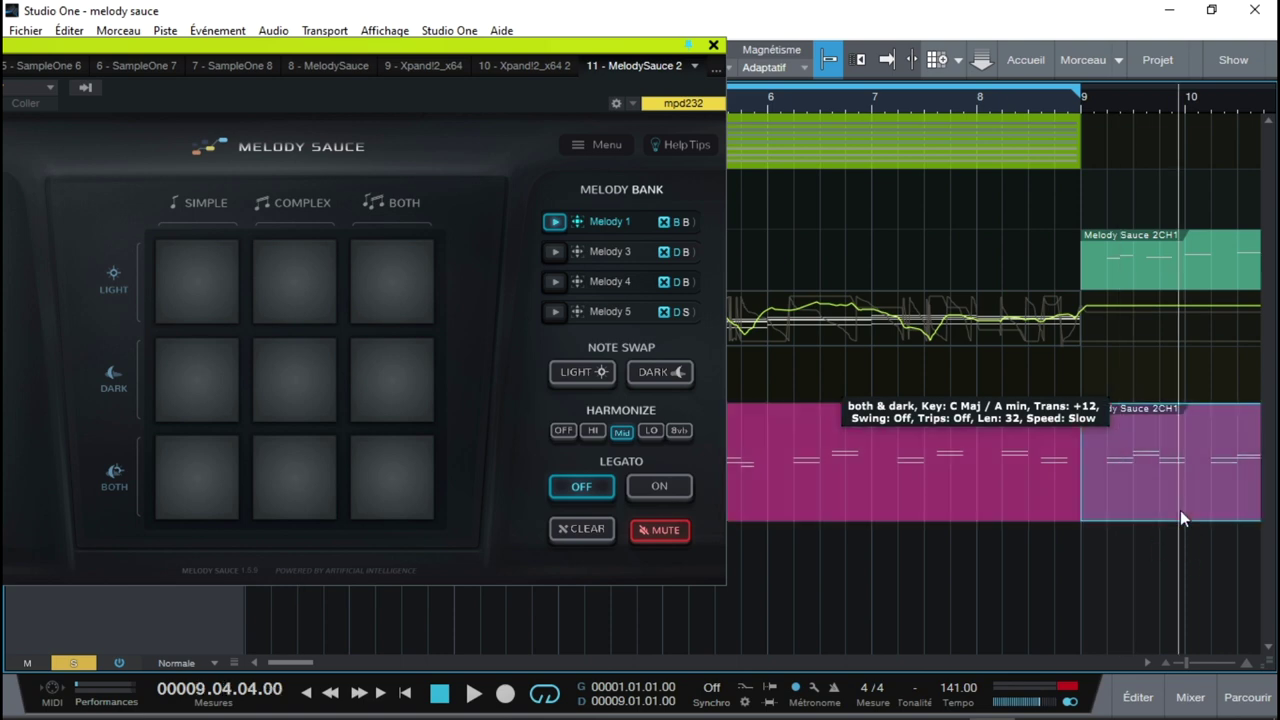
left_click(1085, 110)
key("space")
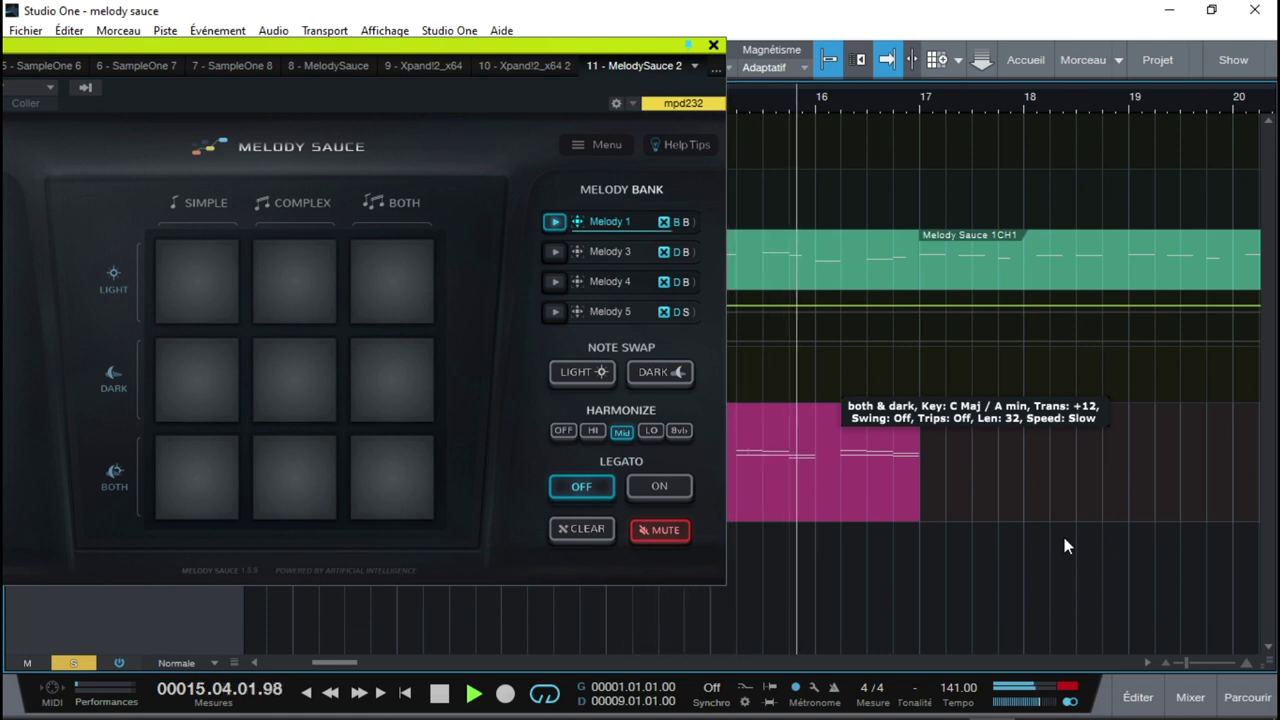
key("space")
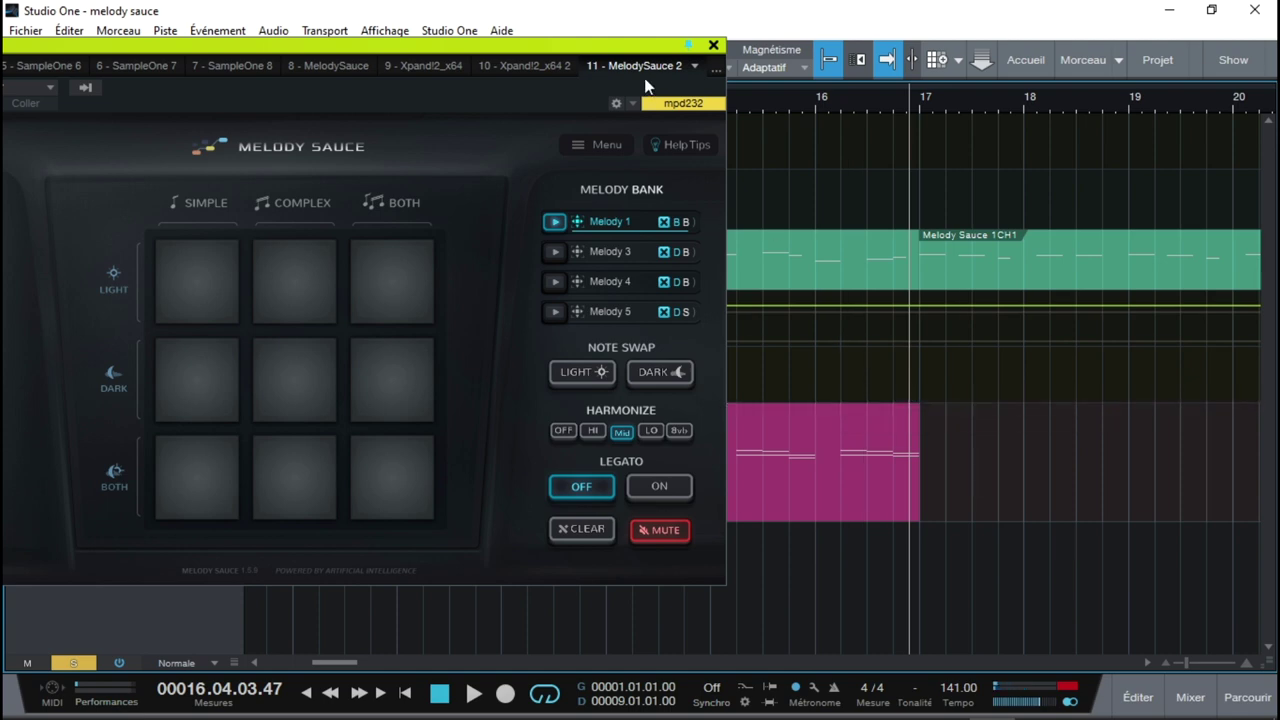
- Close the Melody Sauce window and delete both Melody Sauce clips from Xpand!2 track 12
left_click_drag(632, 50, 1055, 52)
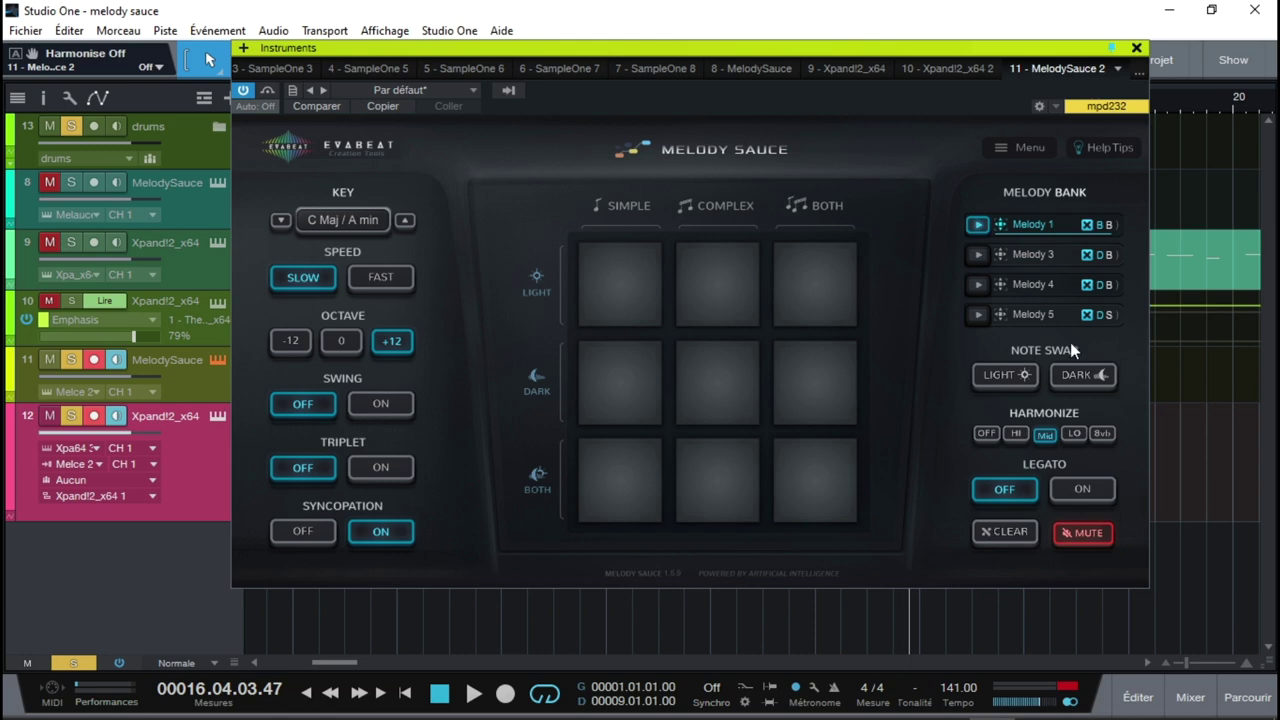
left_click(1136, 48)
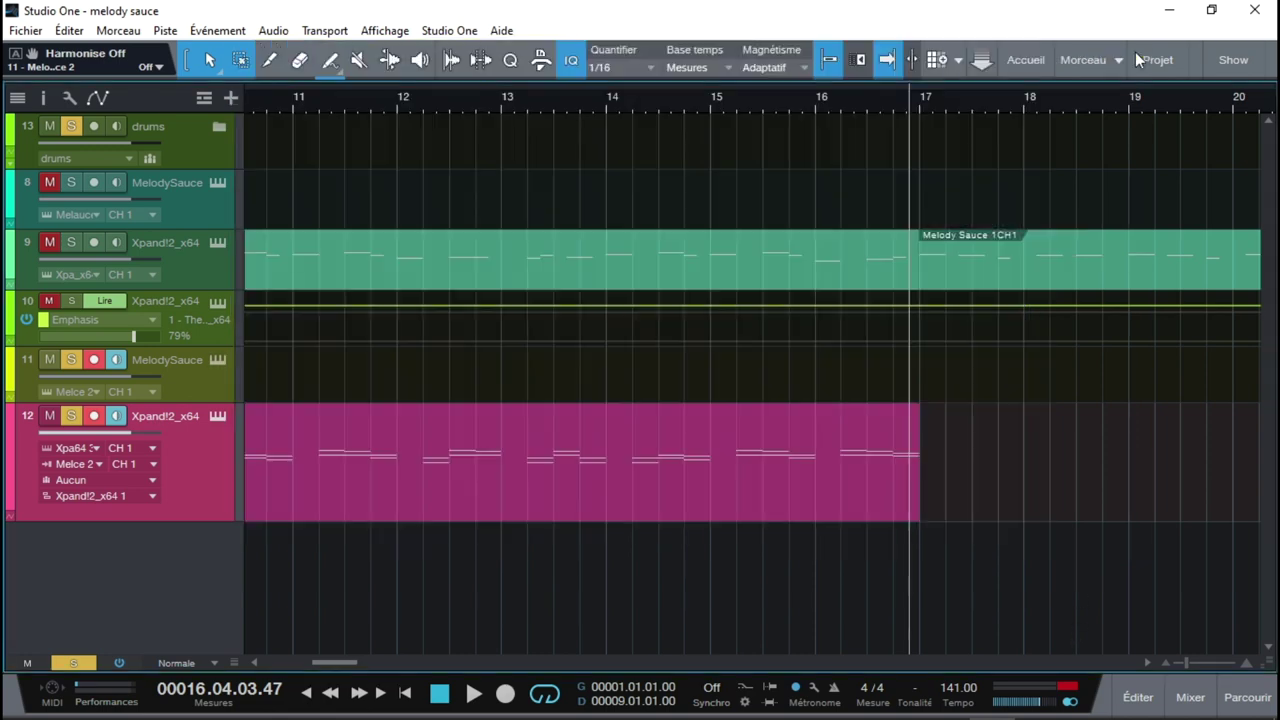
left_click(730, 516)
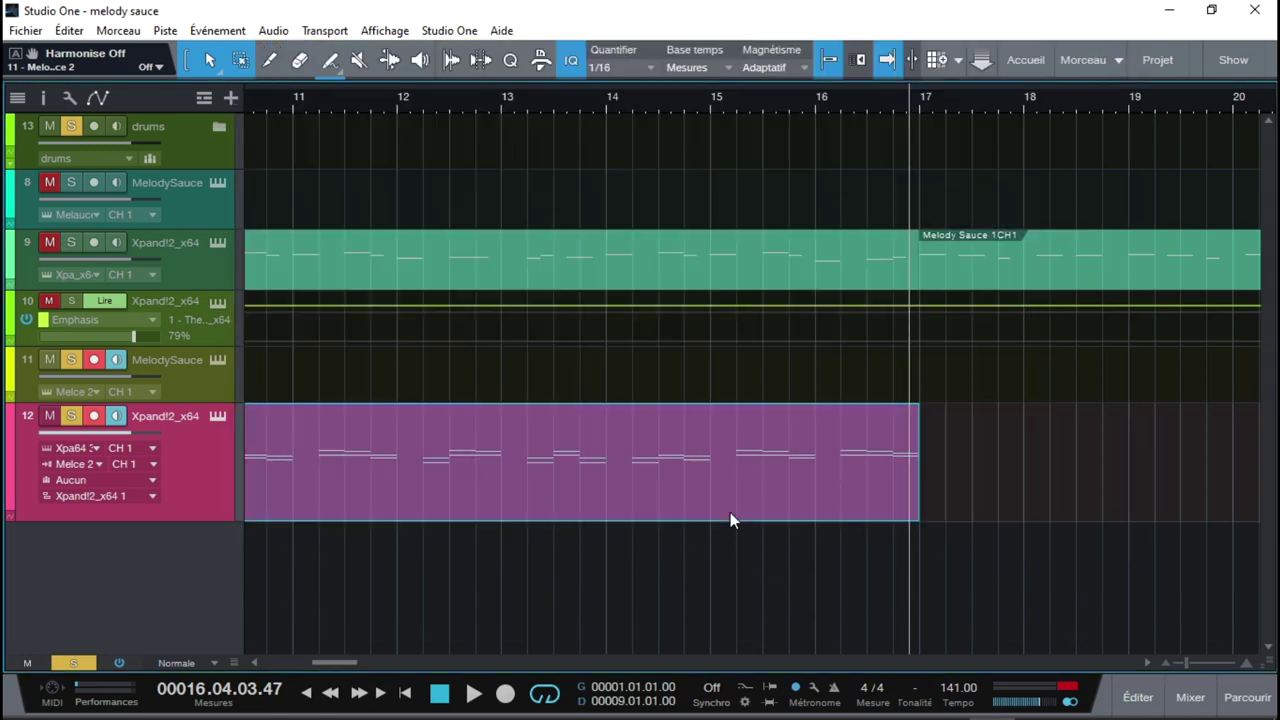
key("Delete")
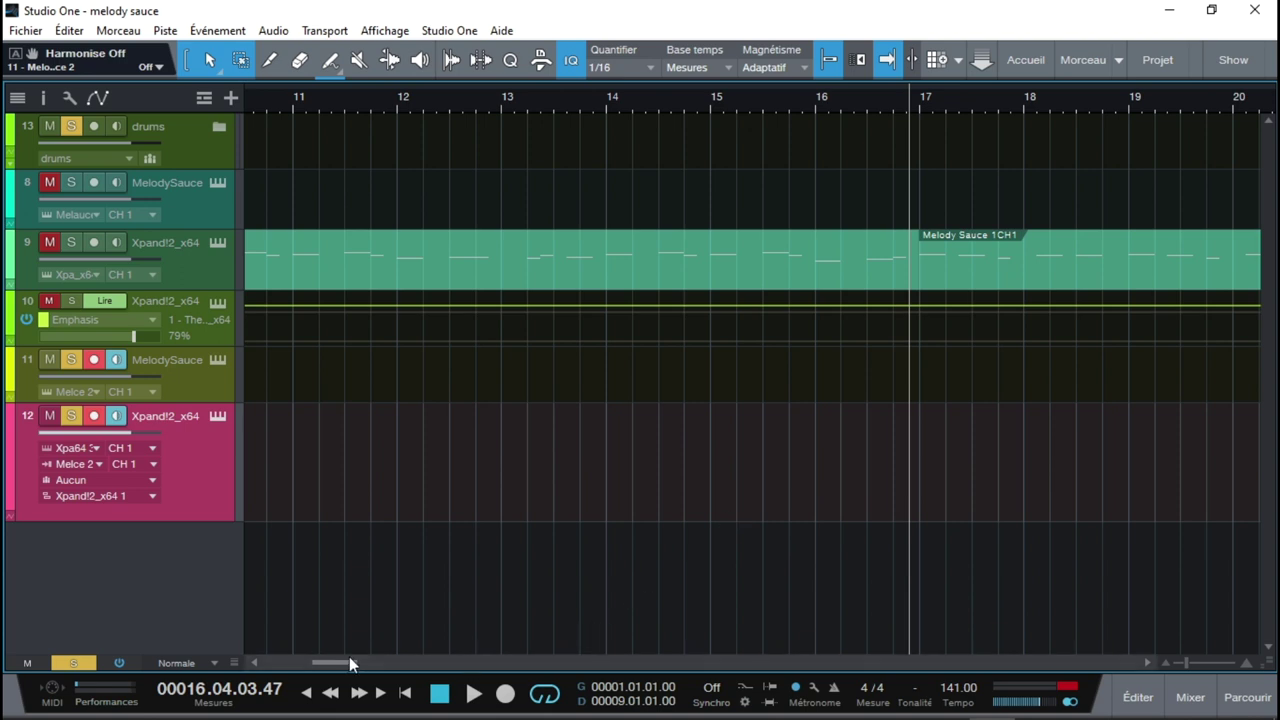
left_click_drag(349, 662, 287, 660)
key("Delete")
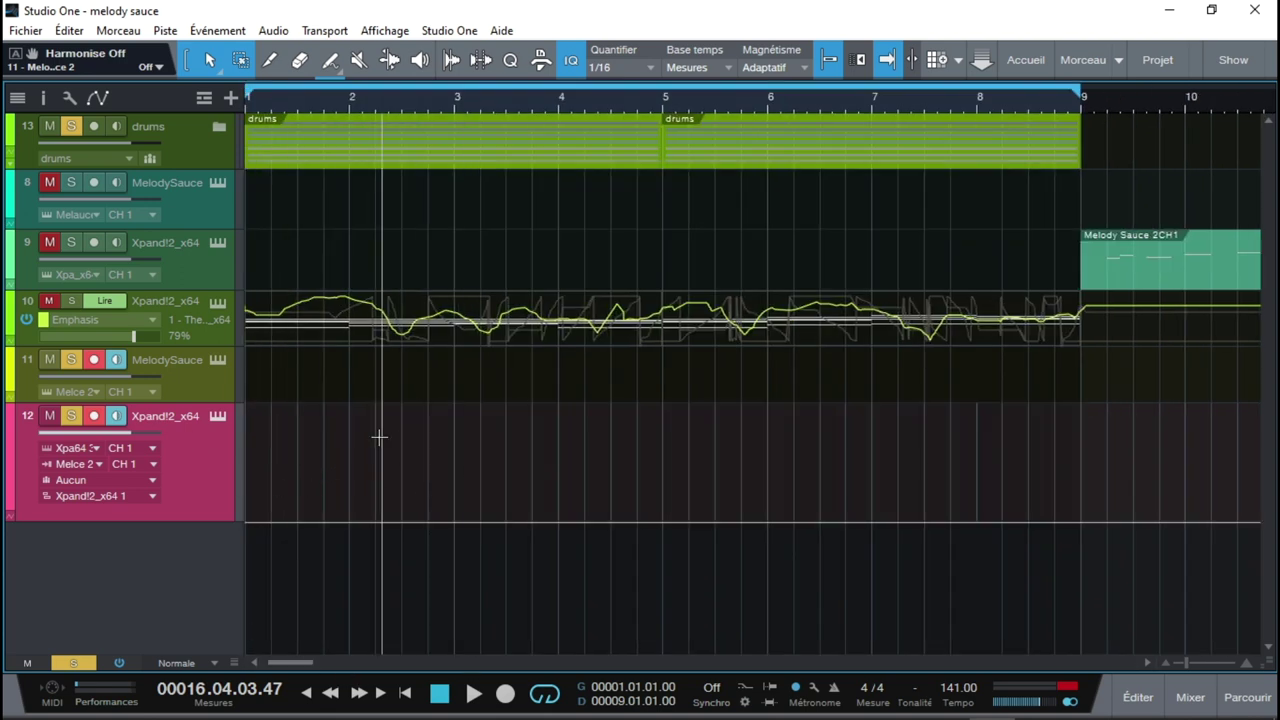
- Reopen the second Melody Sauce instance, clear its unmuted melody bank, and set the key to A Maj / F# min
left_click(216, 360)
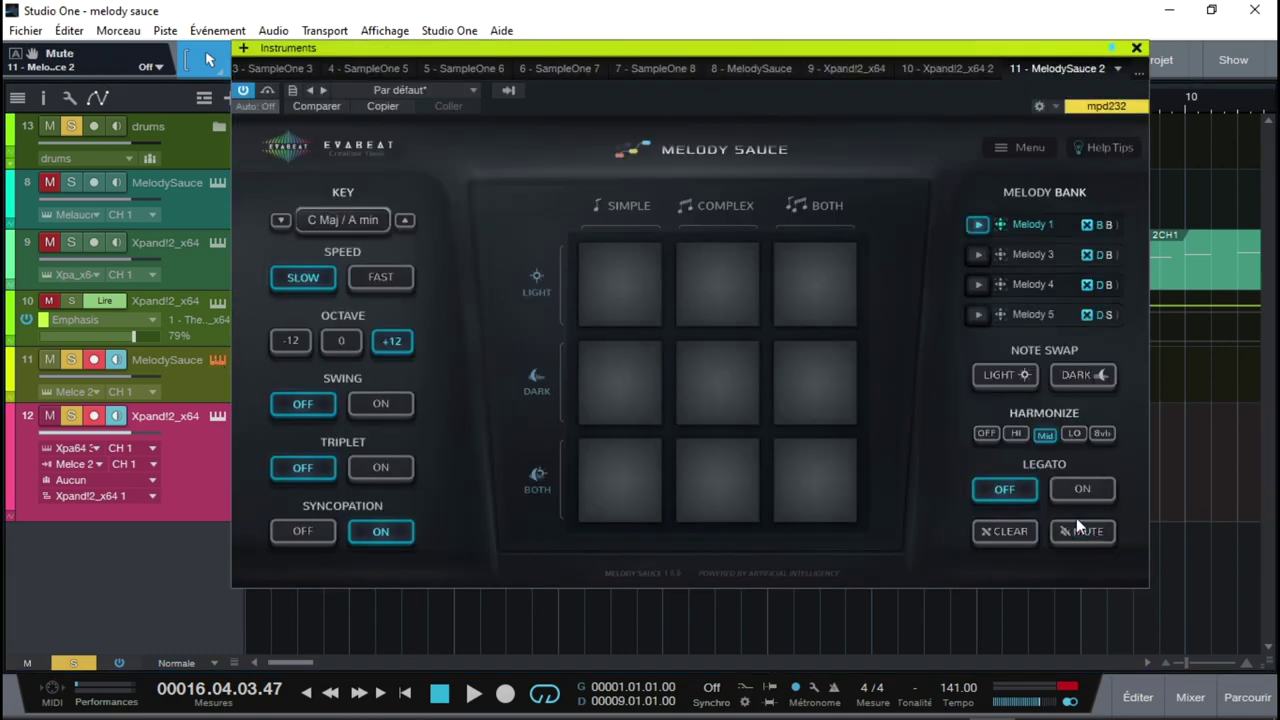
left_click(1001, 531)
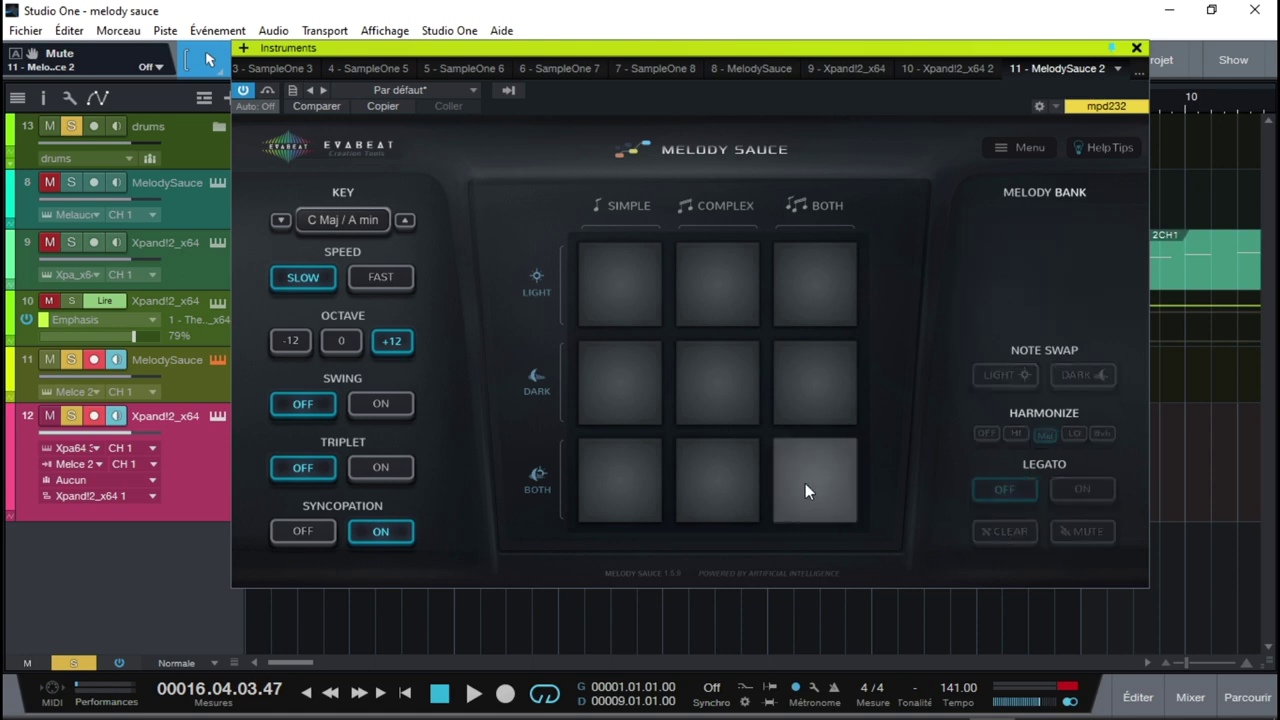
left_click(377, 221)
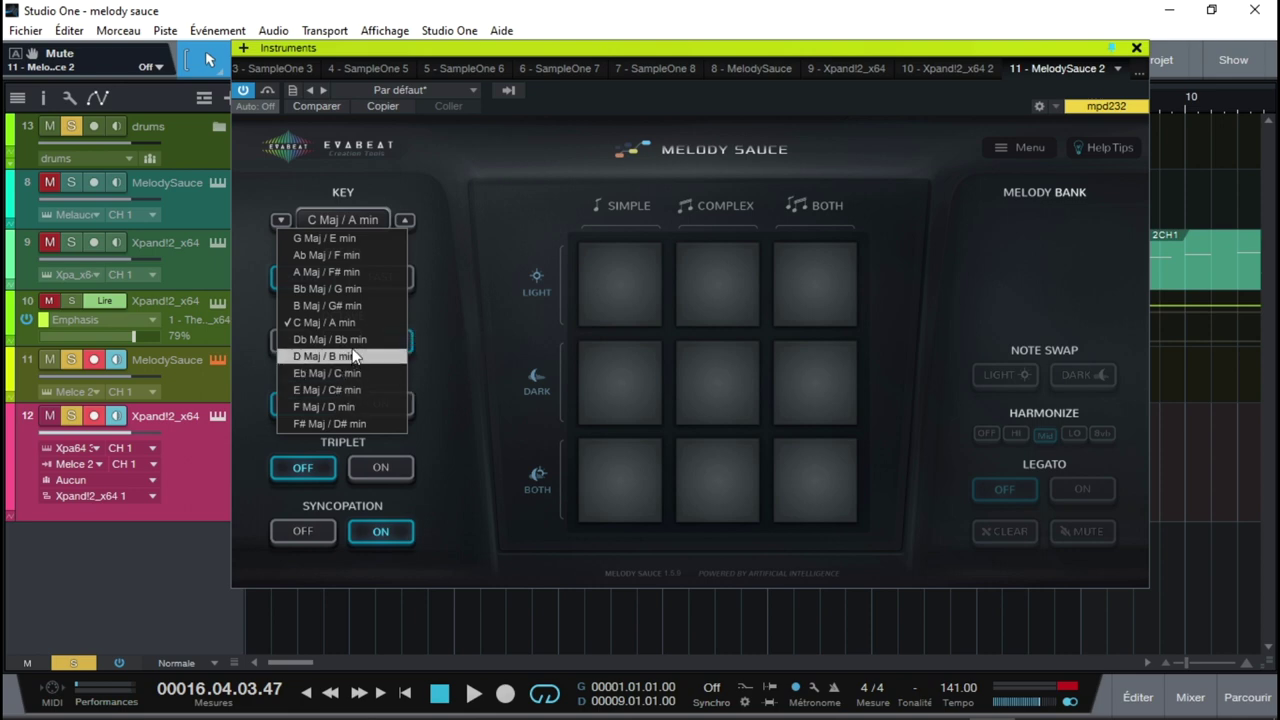
left_click(345, 271)
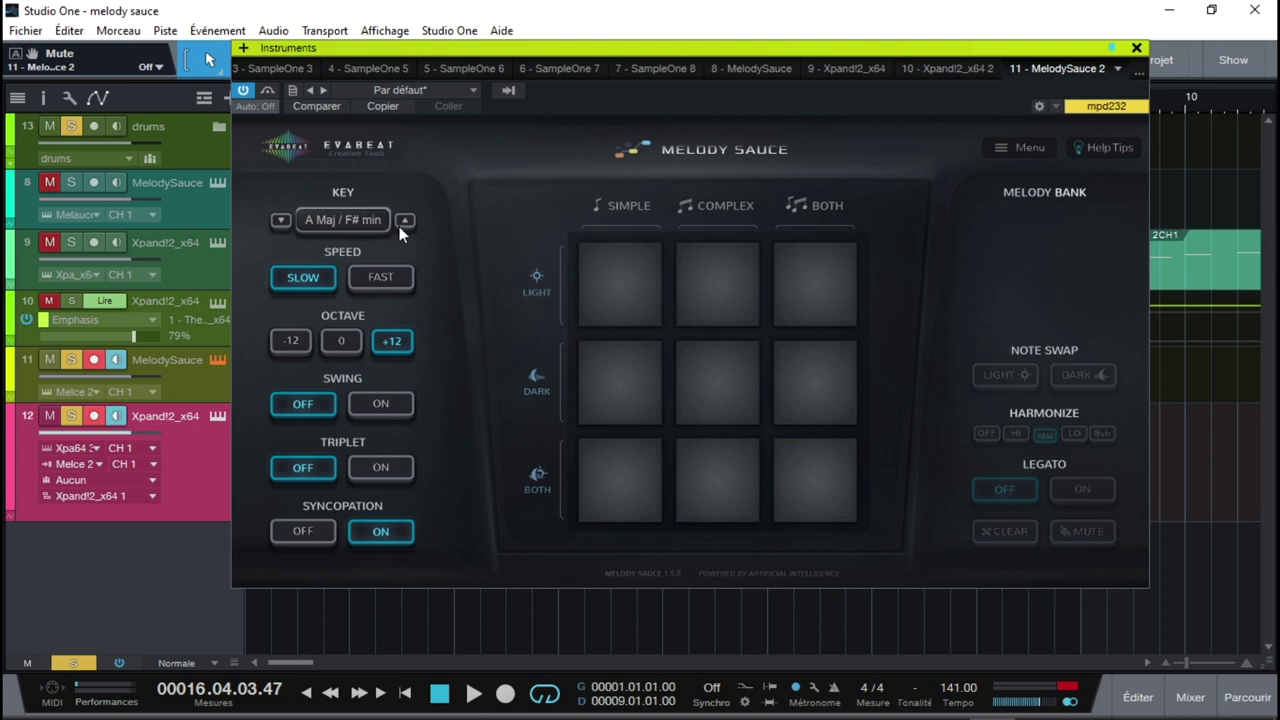
- Try a Both/Both melody against the drums and remove it from the melody bank
left_click(795, 485)
key("space")
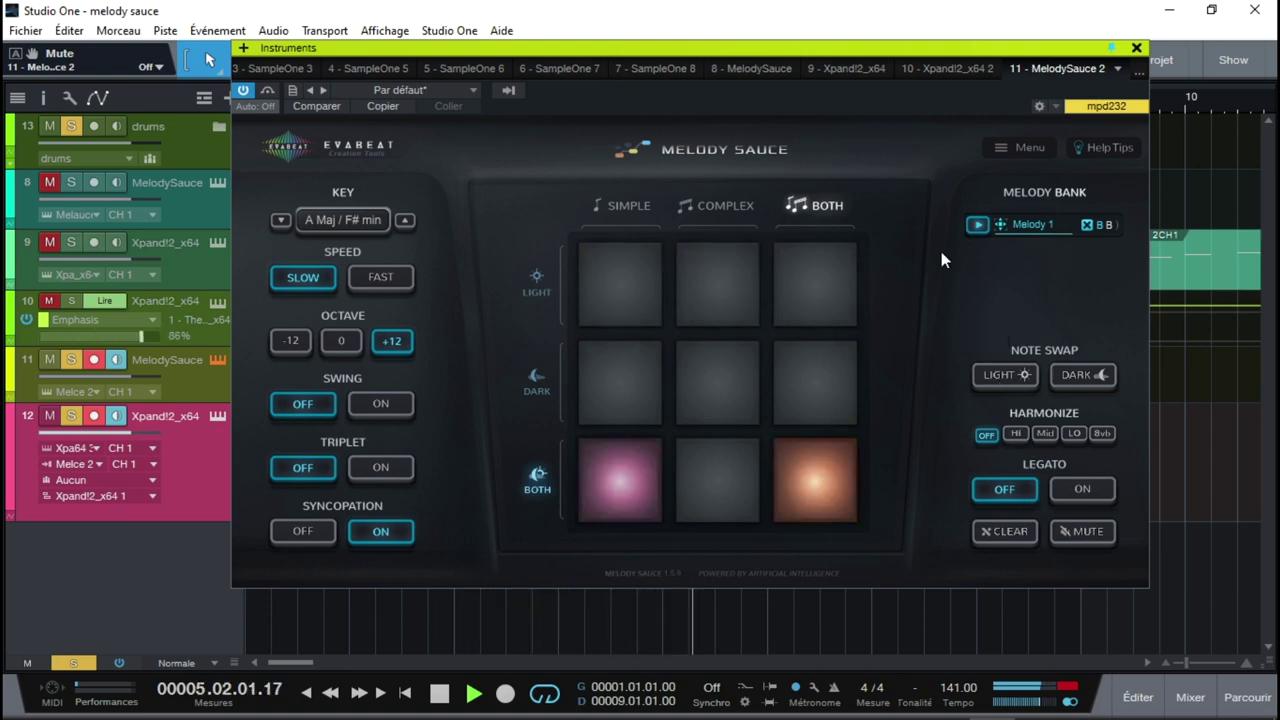
key("space")
left_click(1087, 225)
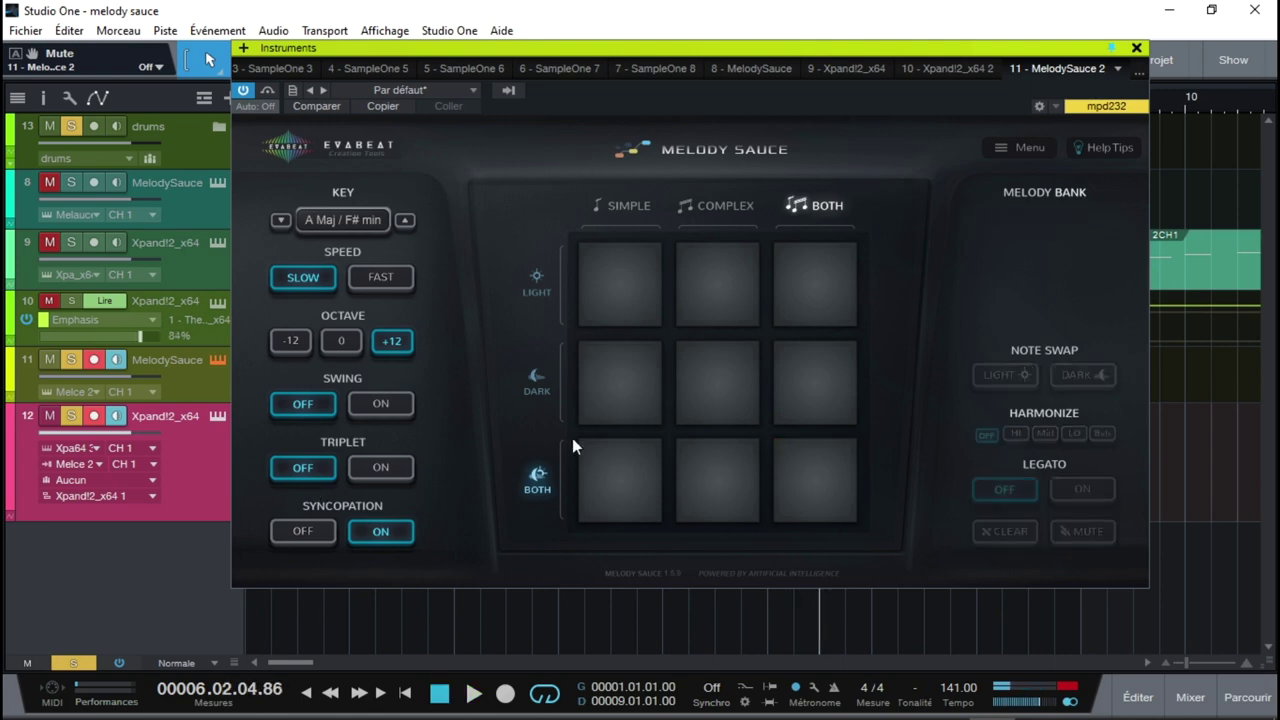
- Generate a Dark/Simple melody and, while it plays from the start with the drums, set Harmonize to Mid and turn Swing on
left_click(606, 378)
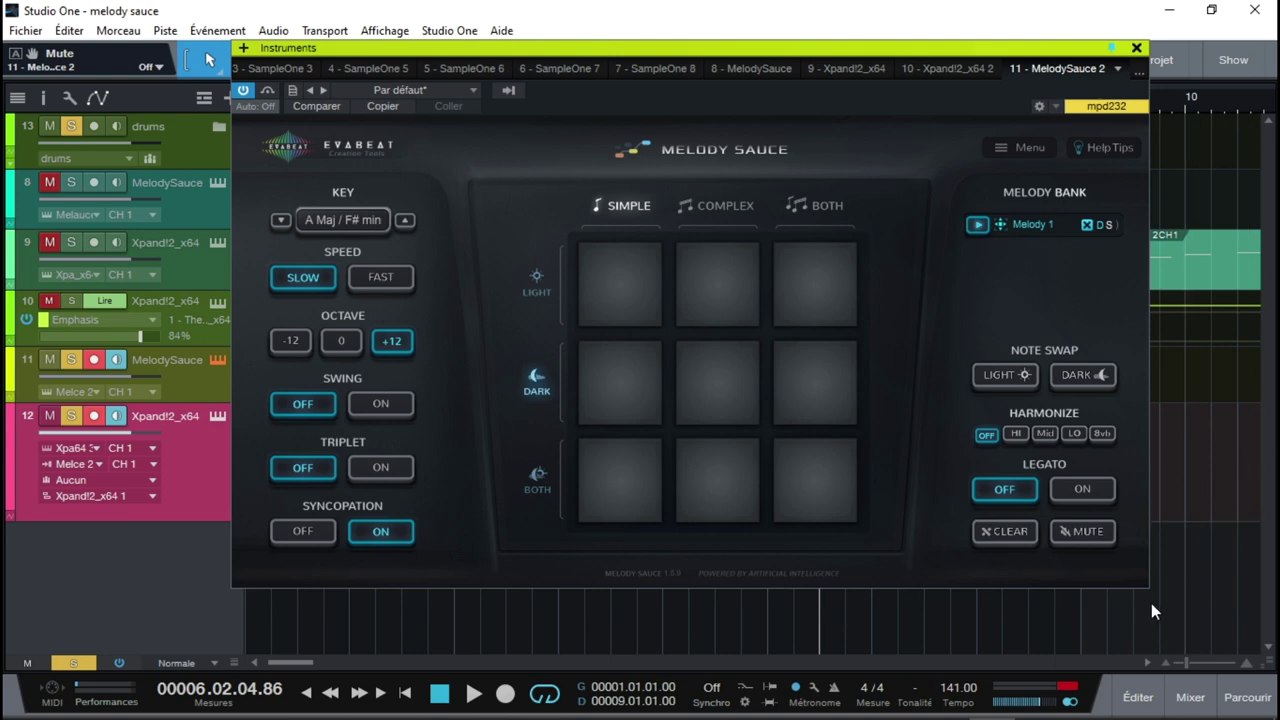
key("Home")
key("space")
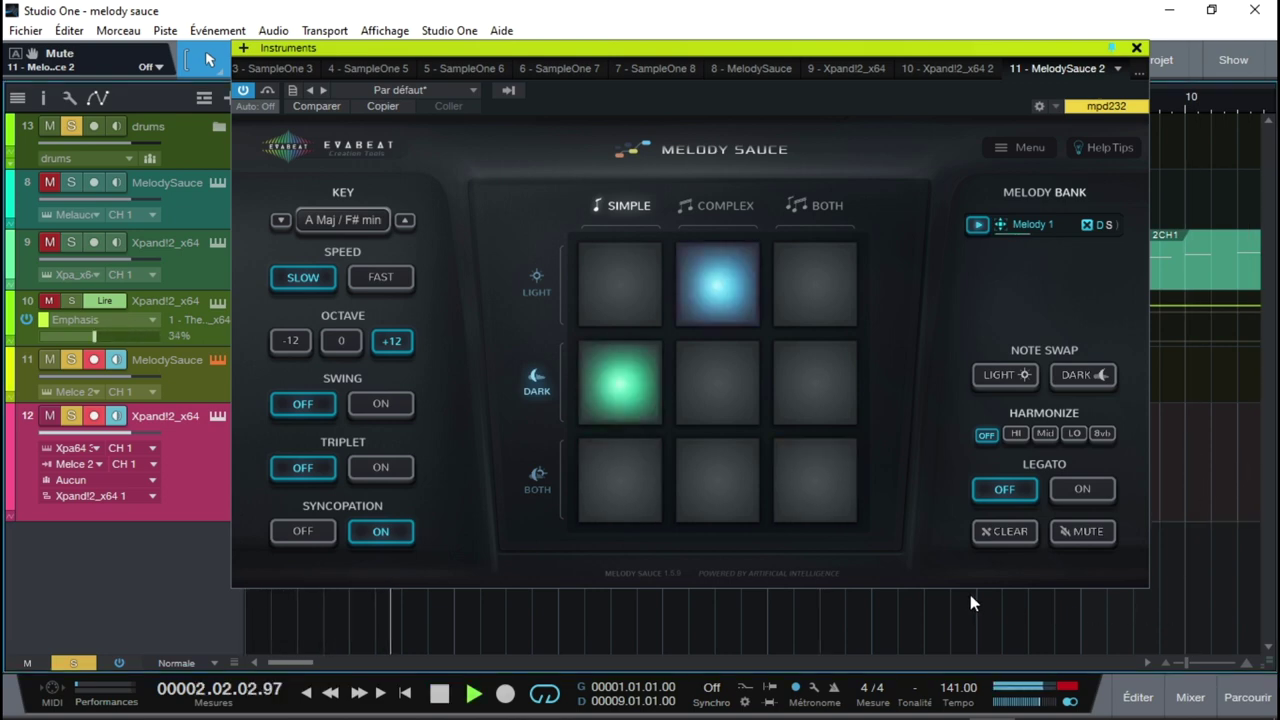
left_click(1016, 434)
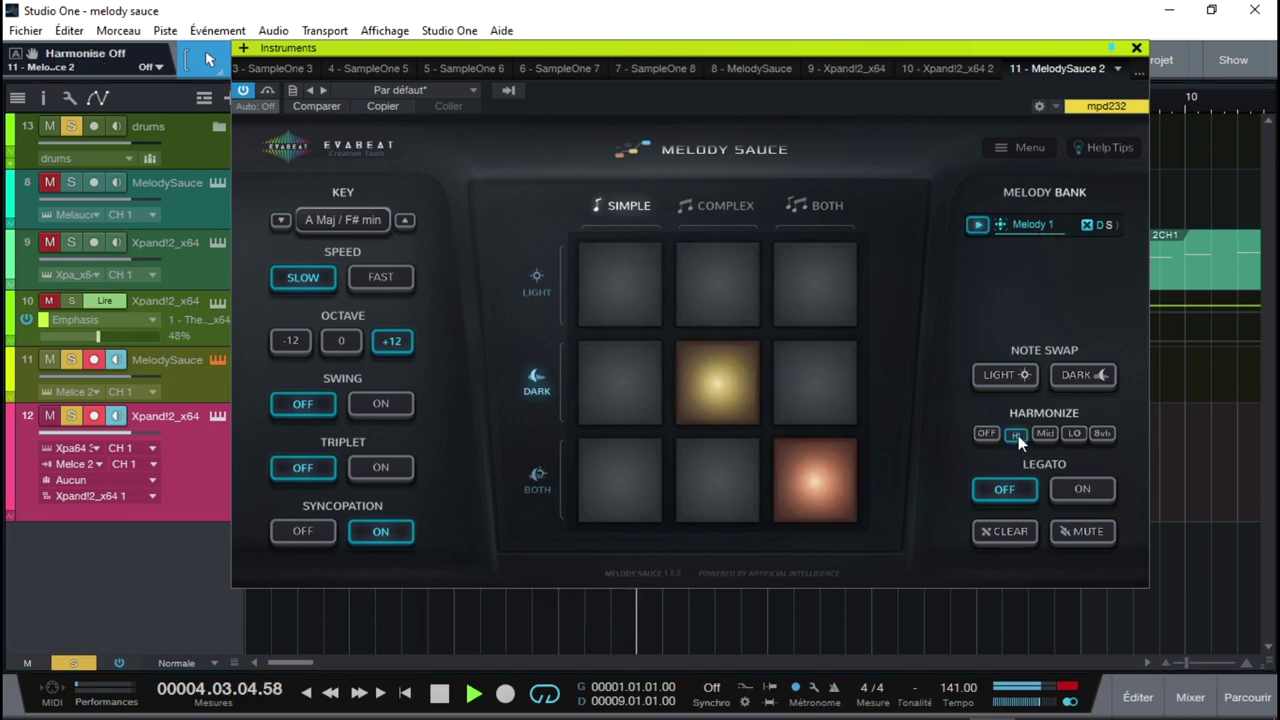
left_click(1045, 434)
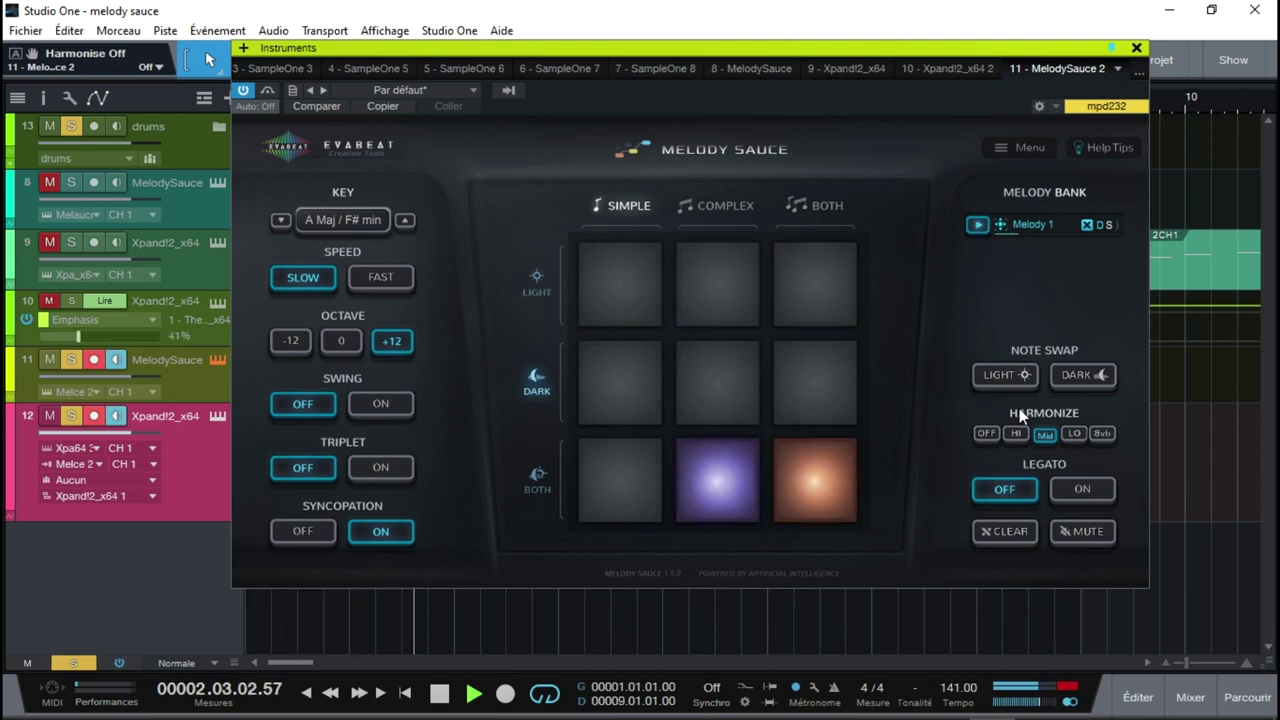
left_click(389, 408)
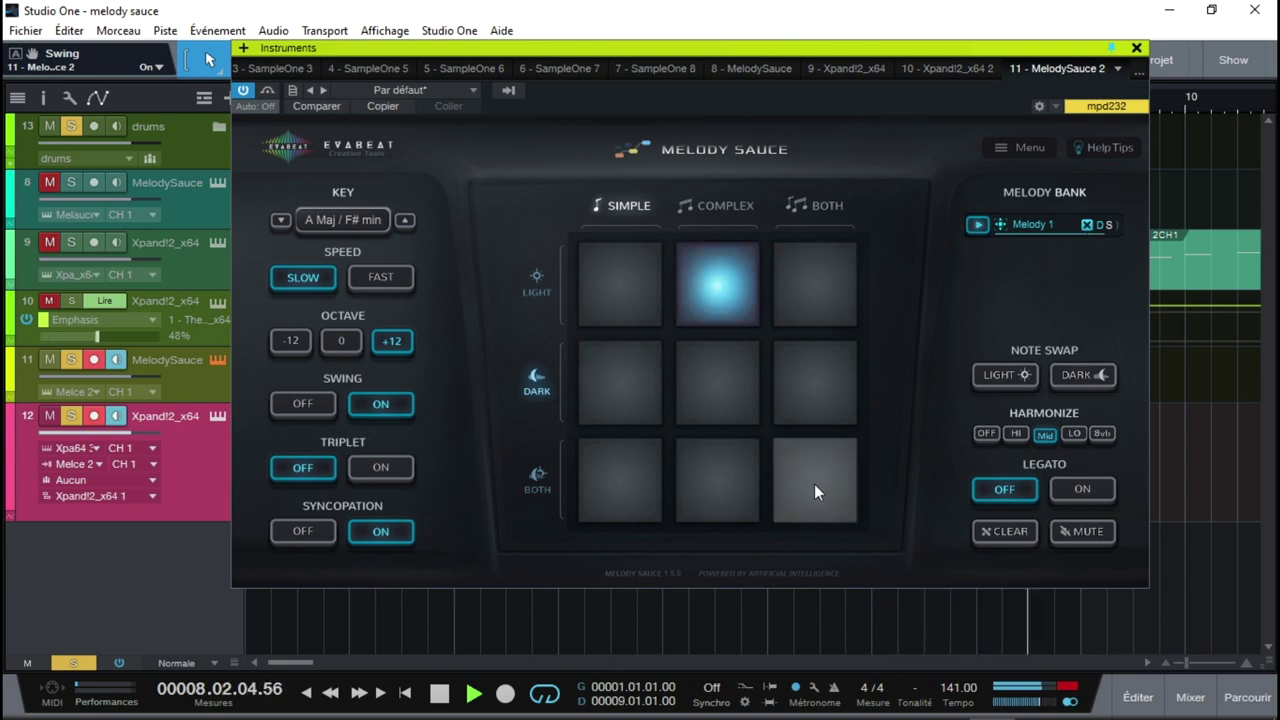
key("space")
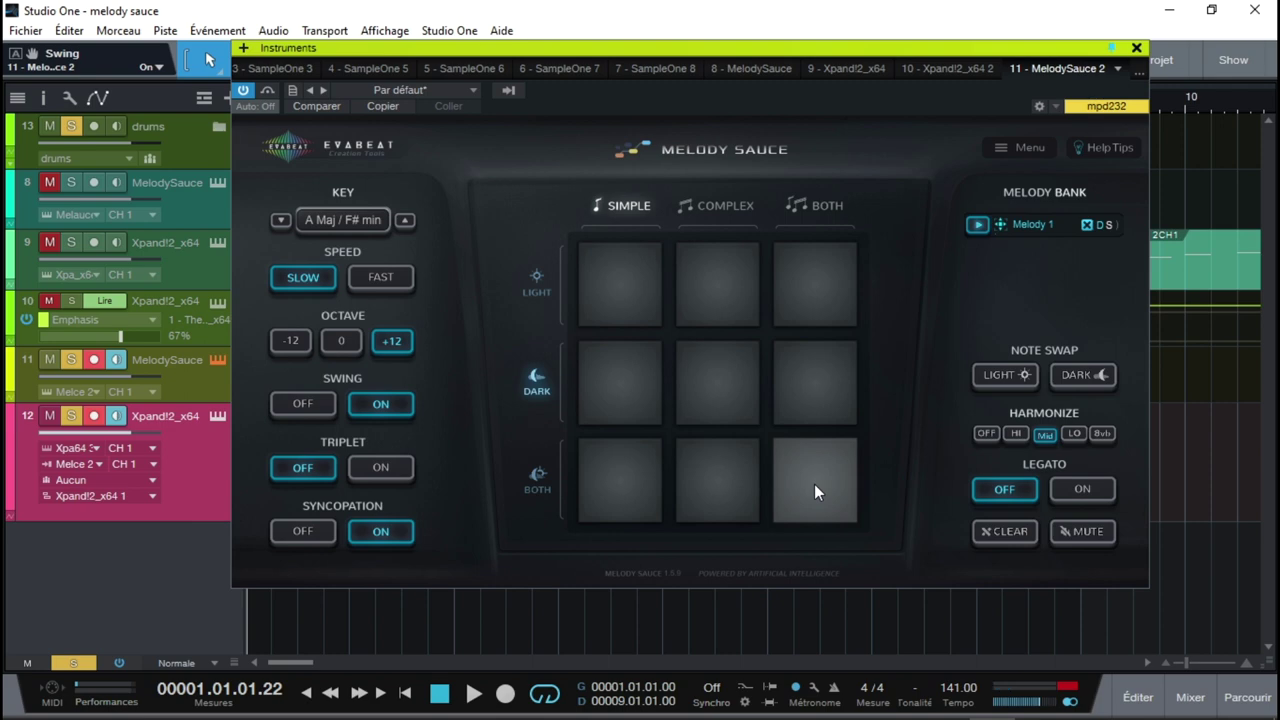
- Generate a Dark/Both melody with octave 0 and Mid harmony, and compare it with the Dark/Simple melody over the drums
left_click(810, 377)
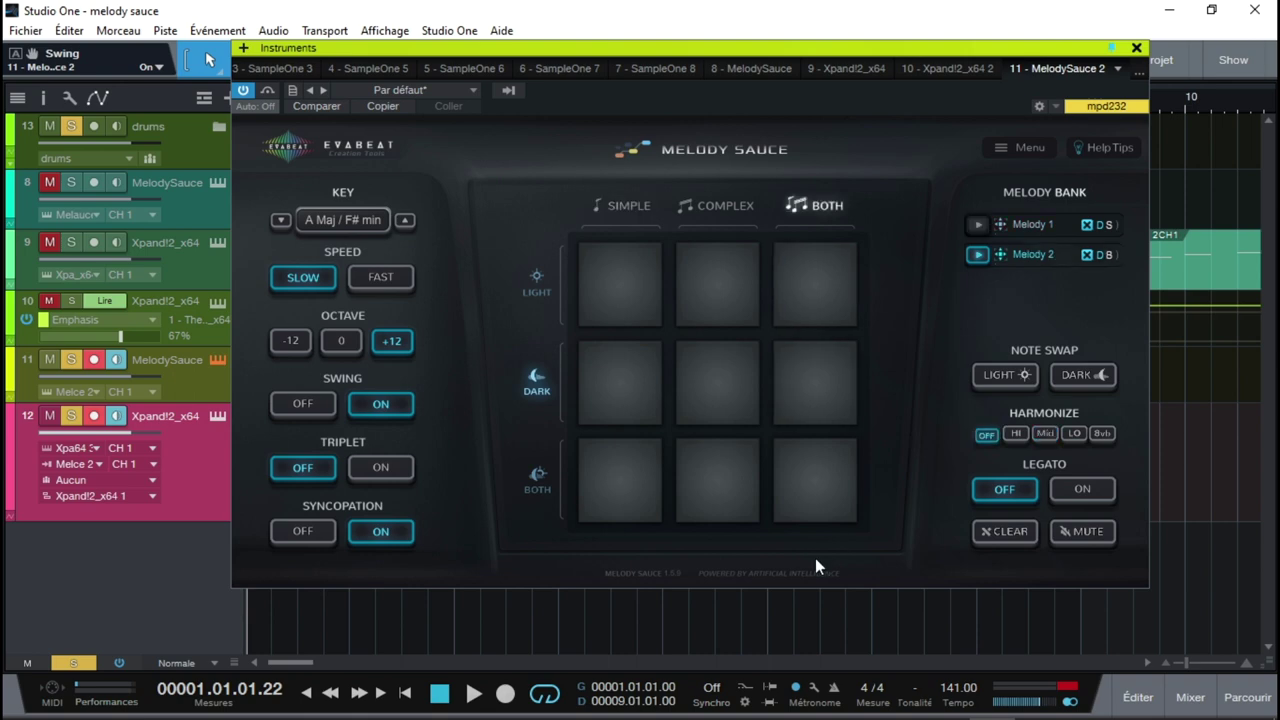
key("space")
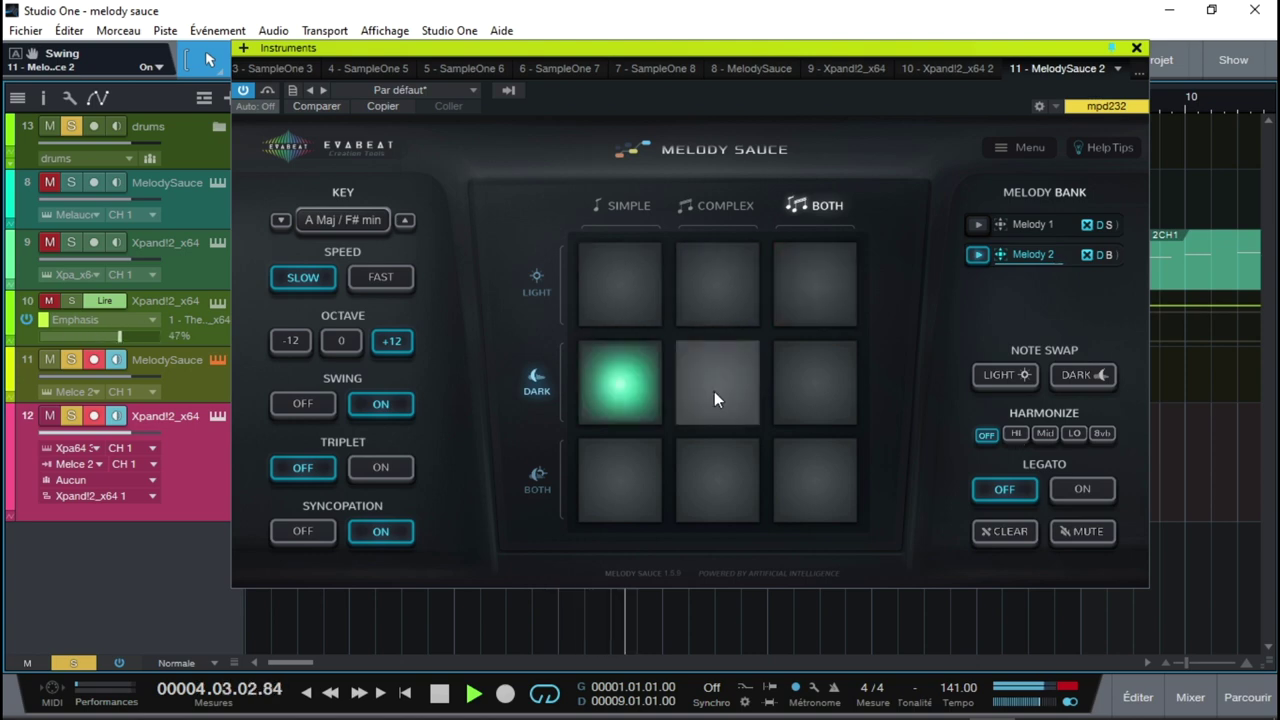
left_click(342, 342)
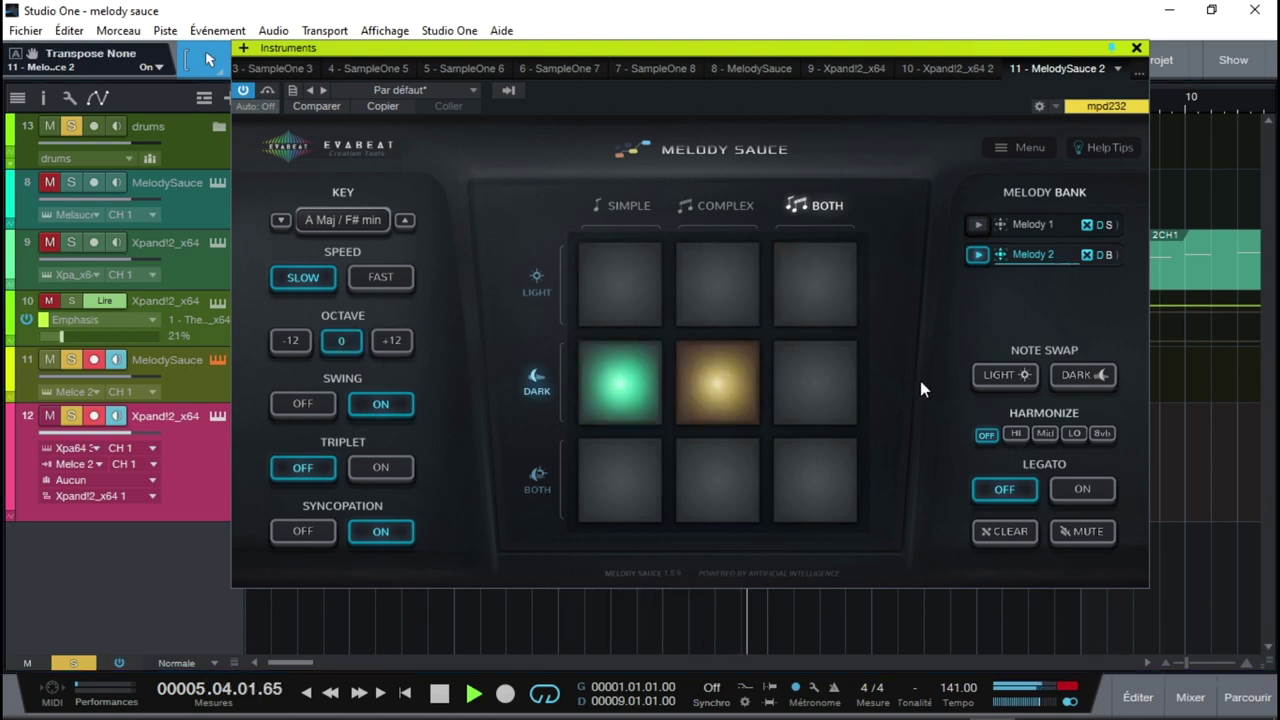
left_click(1044, 433)
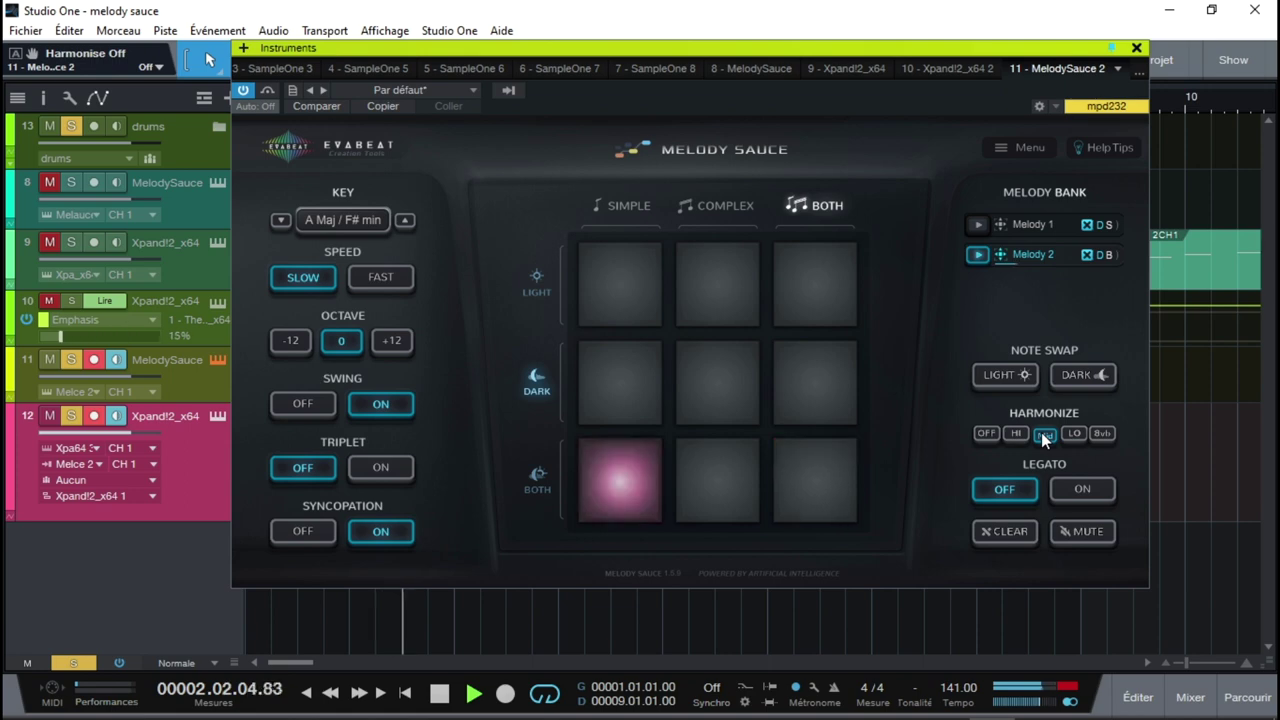
left_click(977, 225)
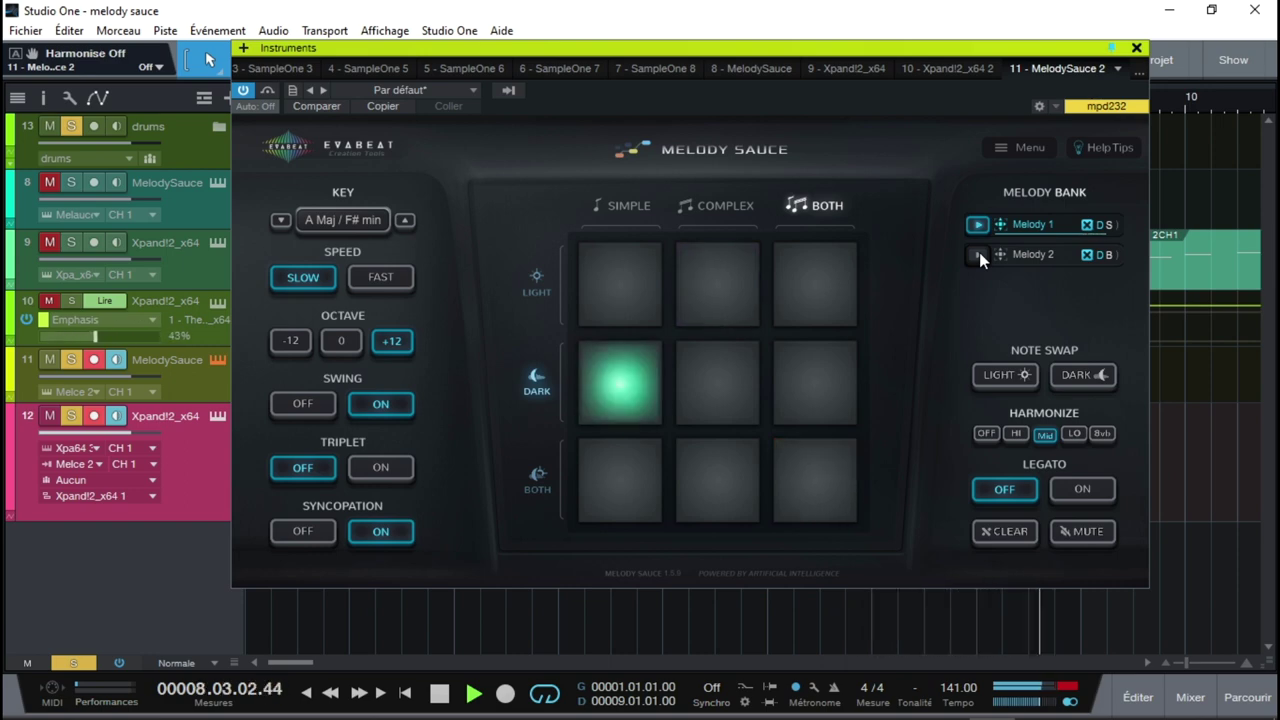
left_click(979, 254)
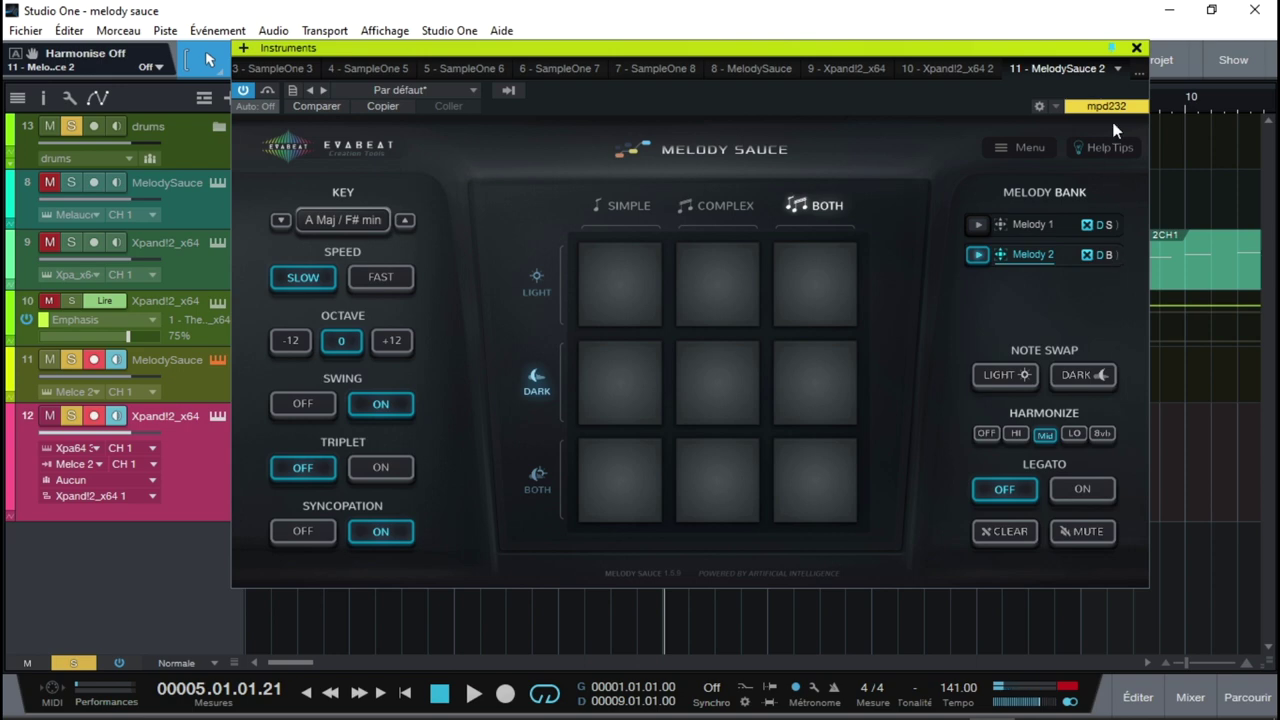
- Close Melody Sauce and delete Xpand!2 track 12 and MelodySauce track 11 together with their instruments
left_click(1136, 47)
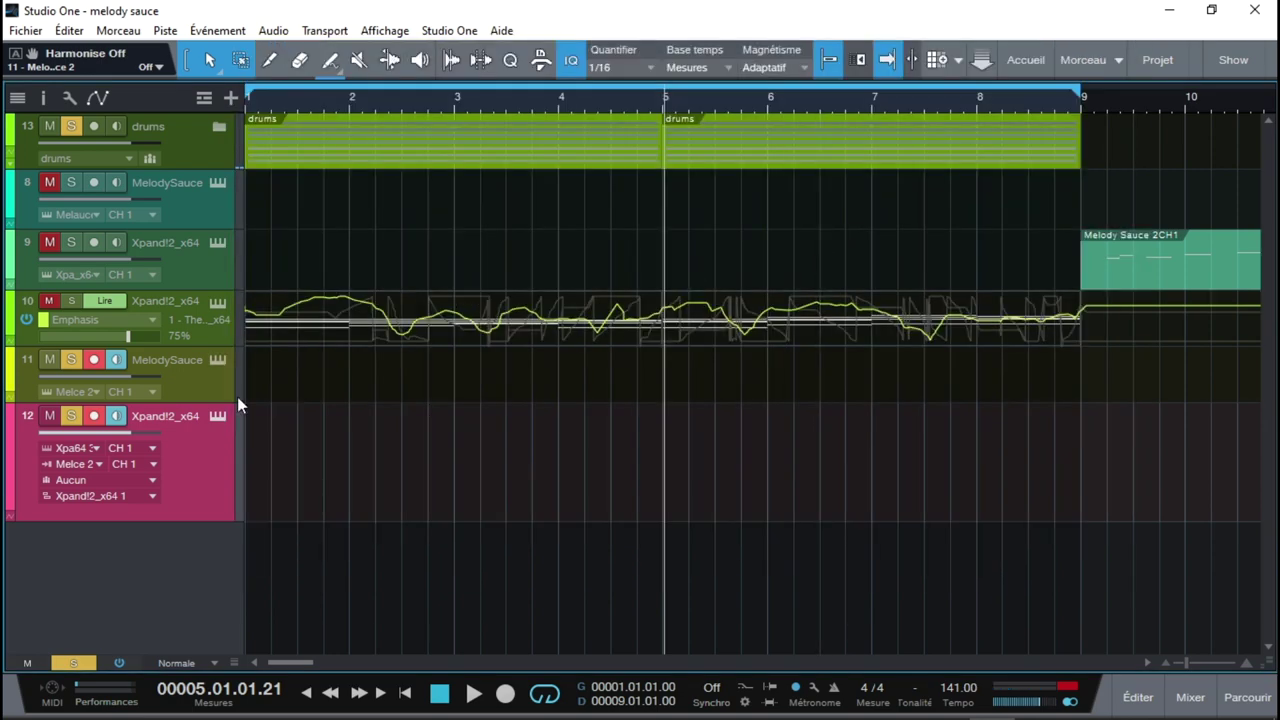
right_click(196, 449)
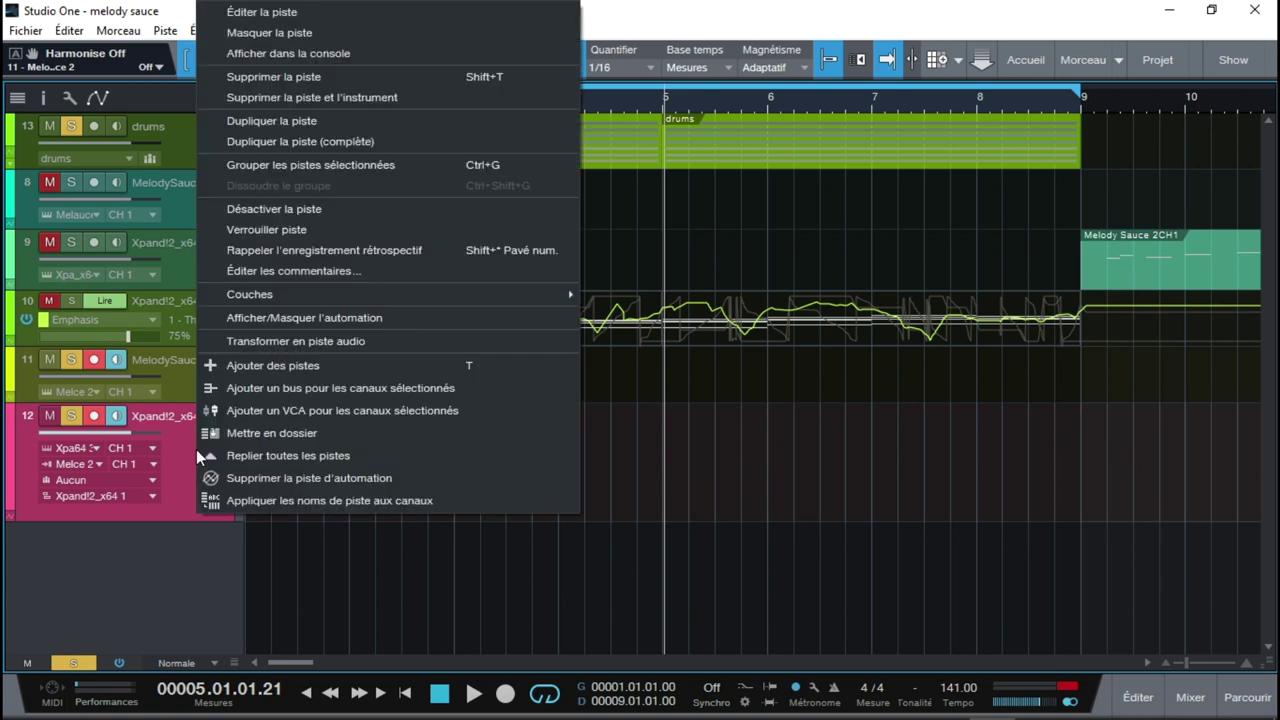
left_click(358, 98)
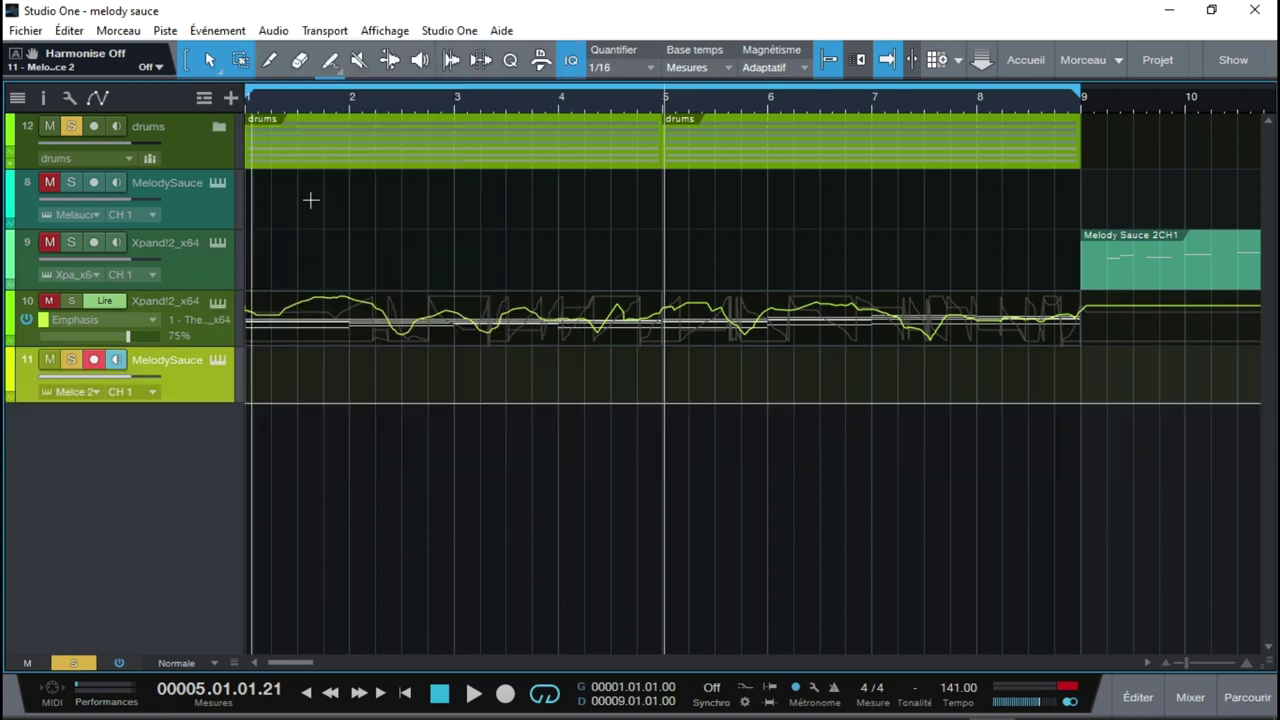
right_click(220, 380)
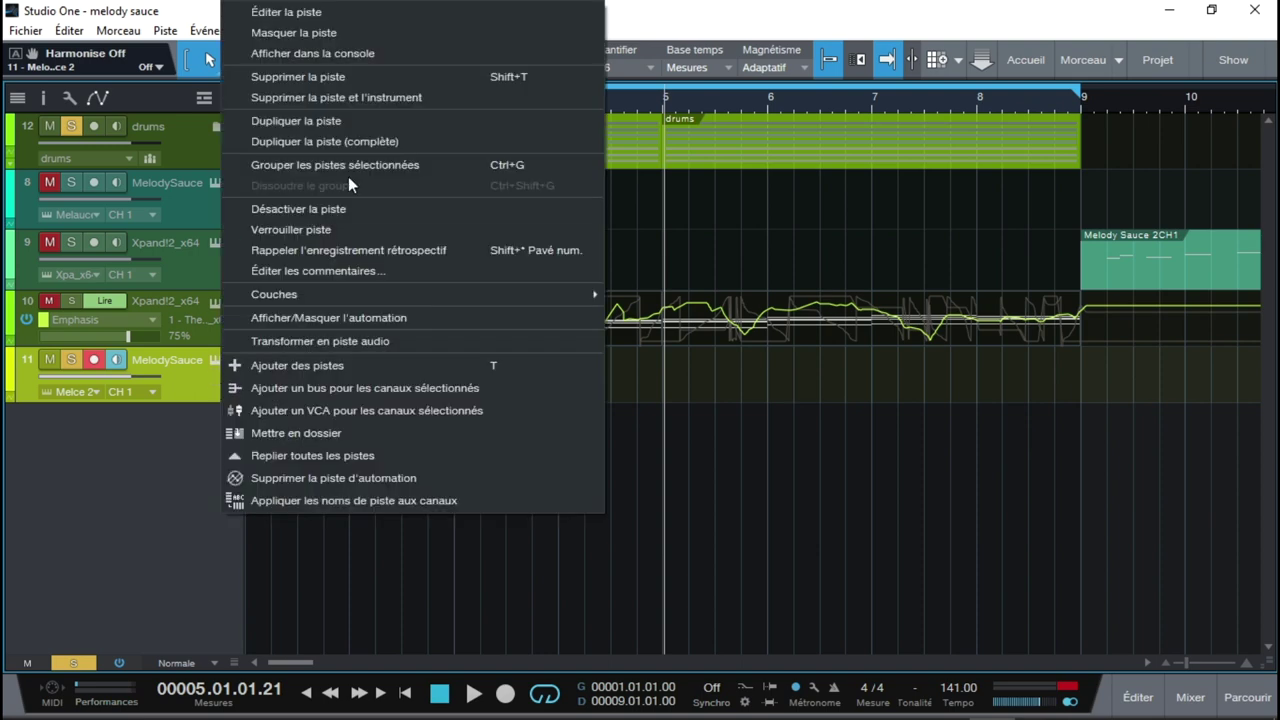
left_click(343, 97)
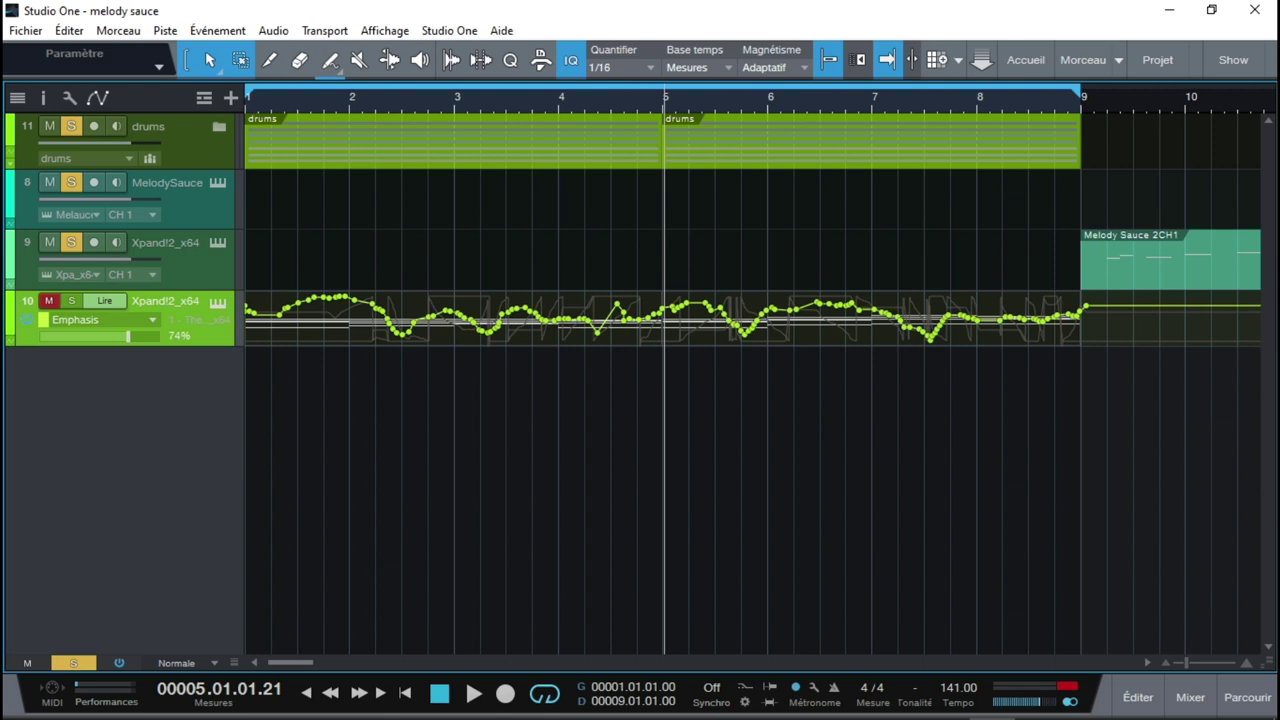
- Clear the solo state on all tracks and play the full arrangement from the start
key("space")
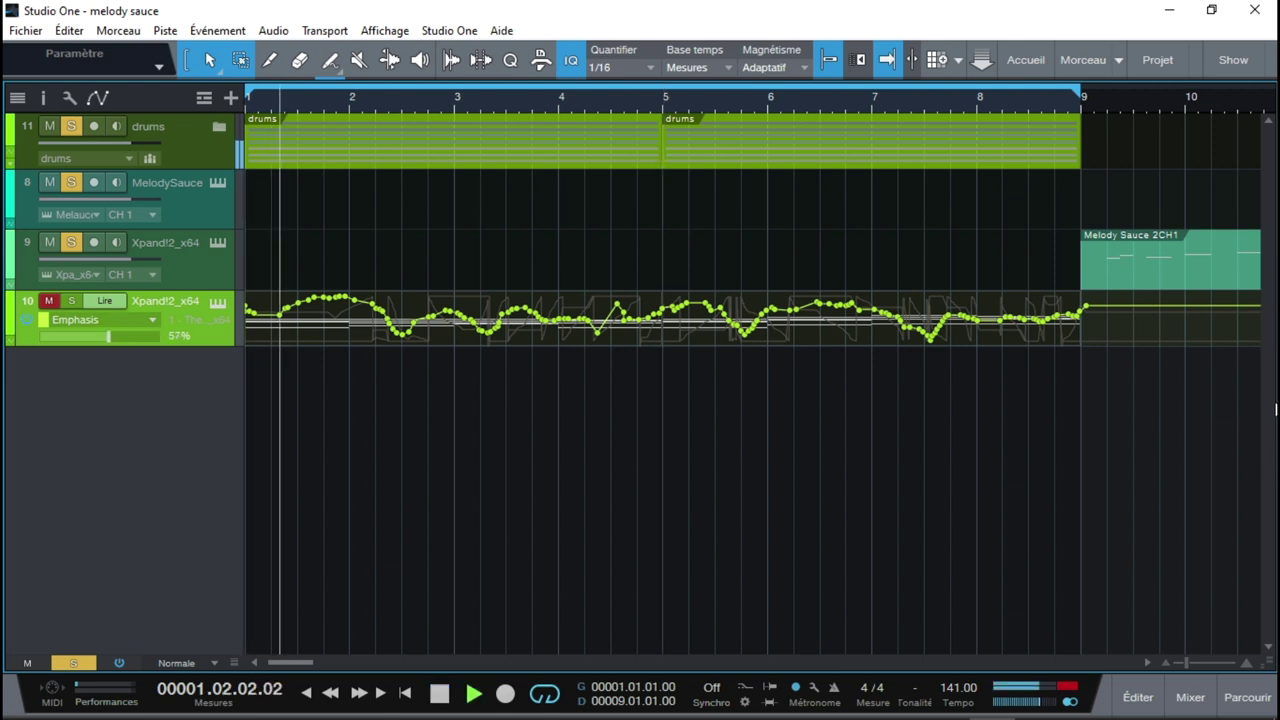
key("space")
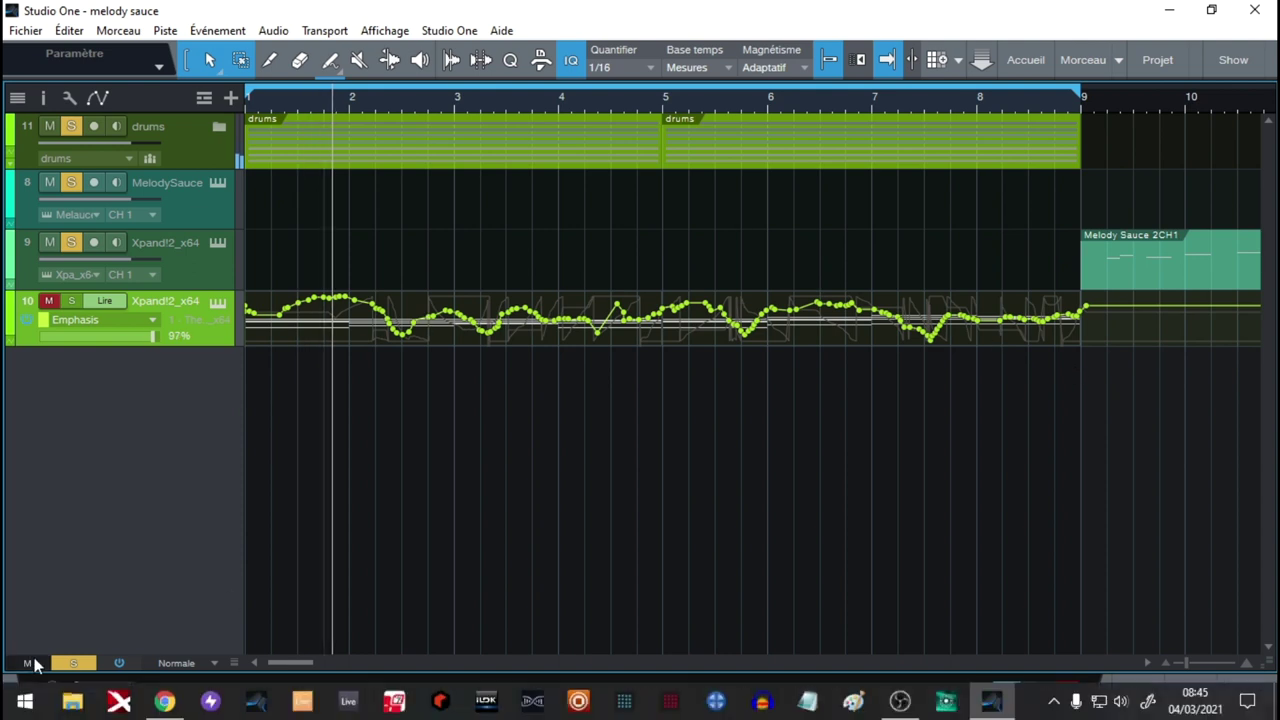
left_click(75, 664)
key("Home")
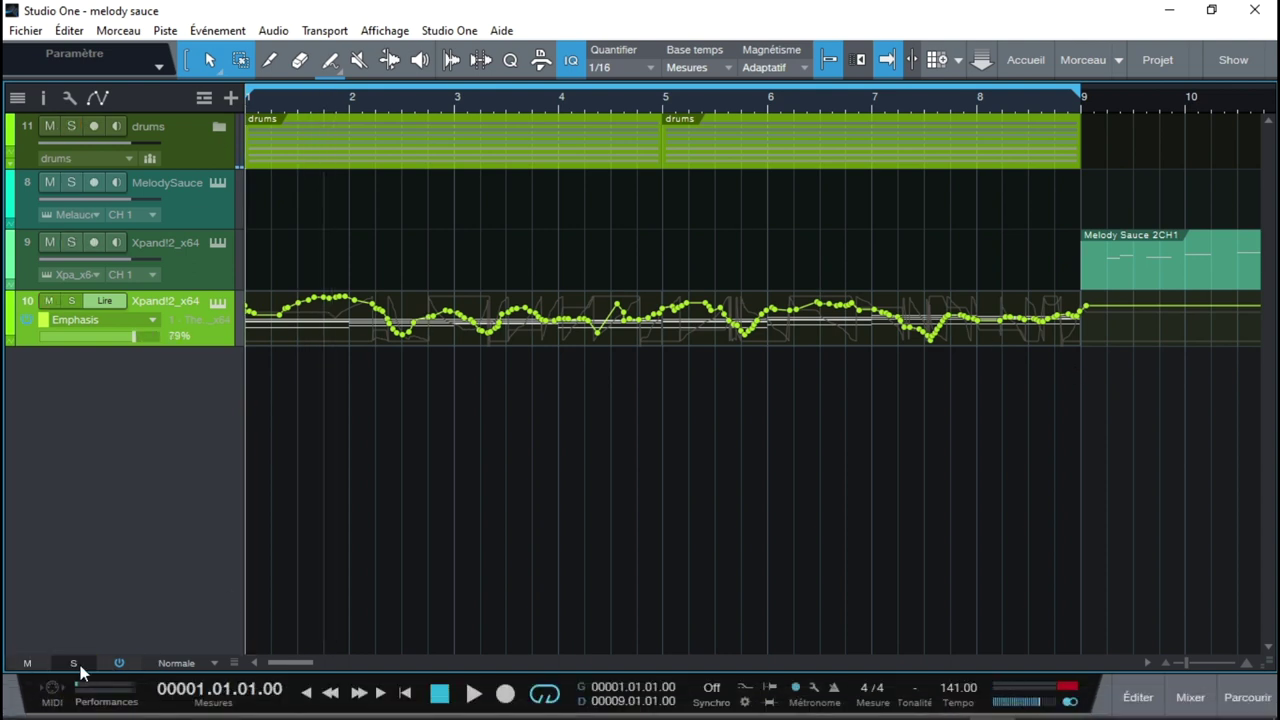
key("space")
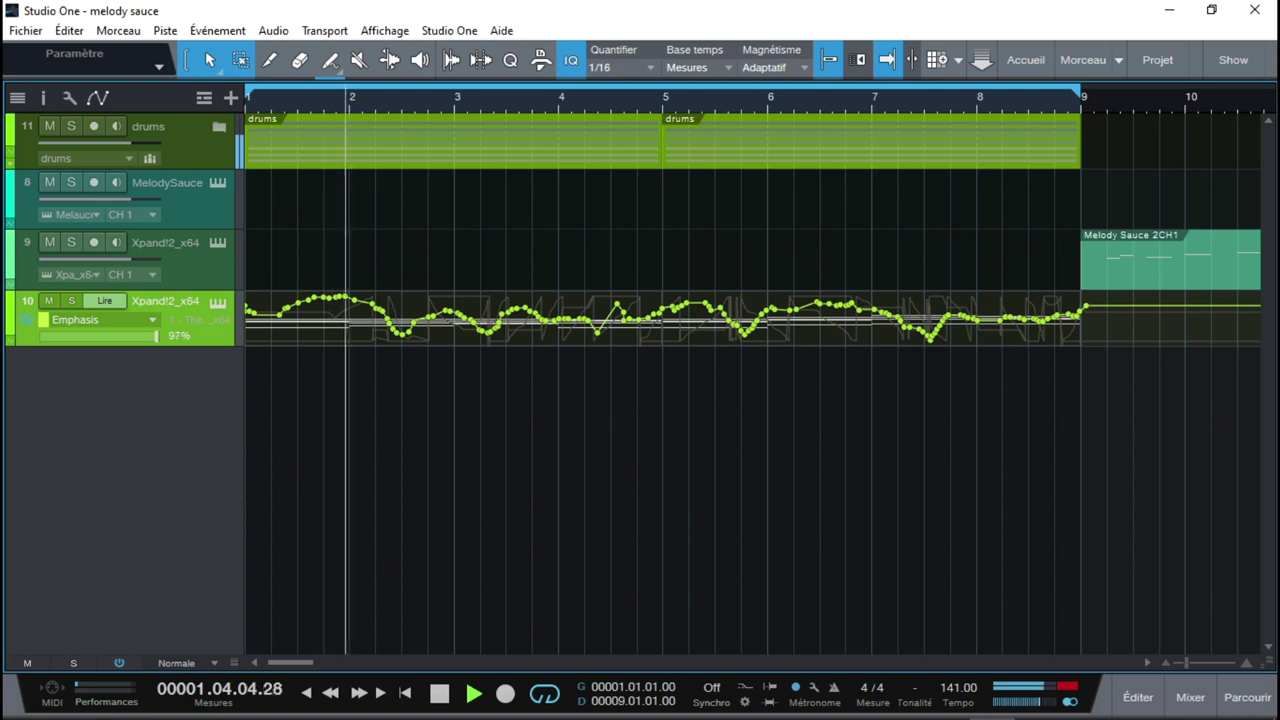
- Hide the automation envelopes on Xpand!2_x64 track 10
right_click(221, 337)
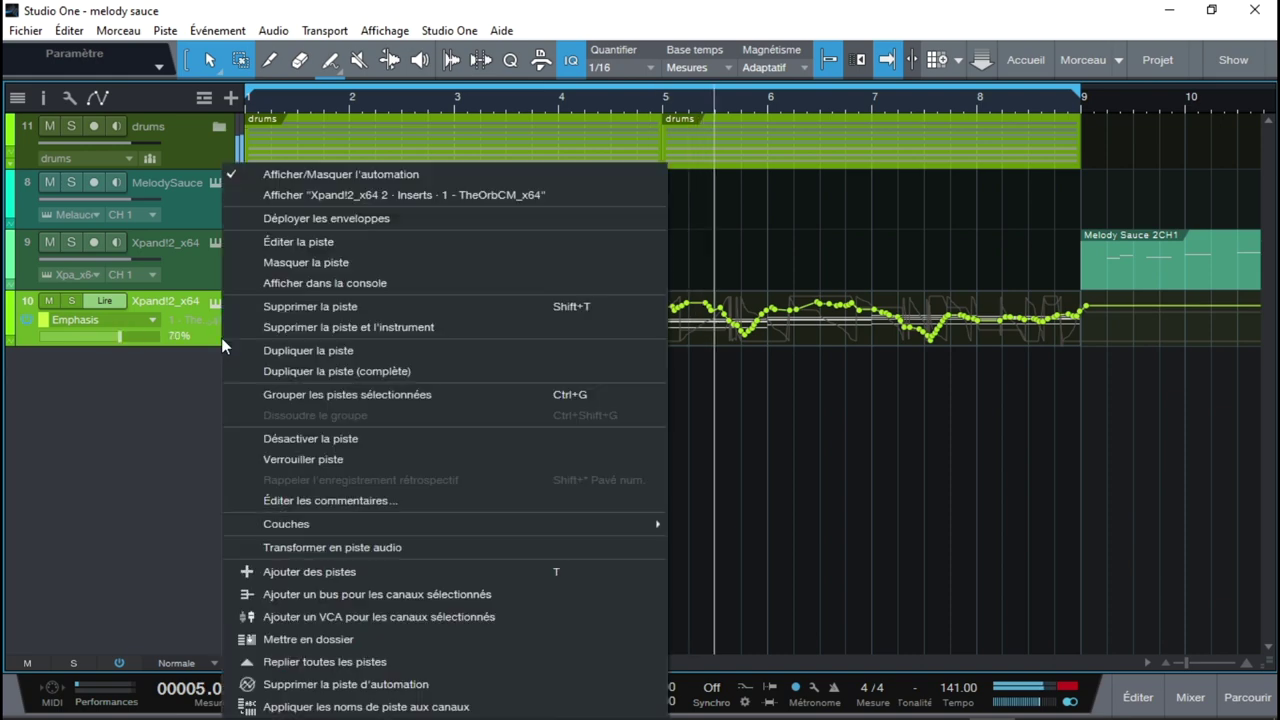
left_click(353, 176)
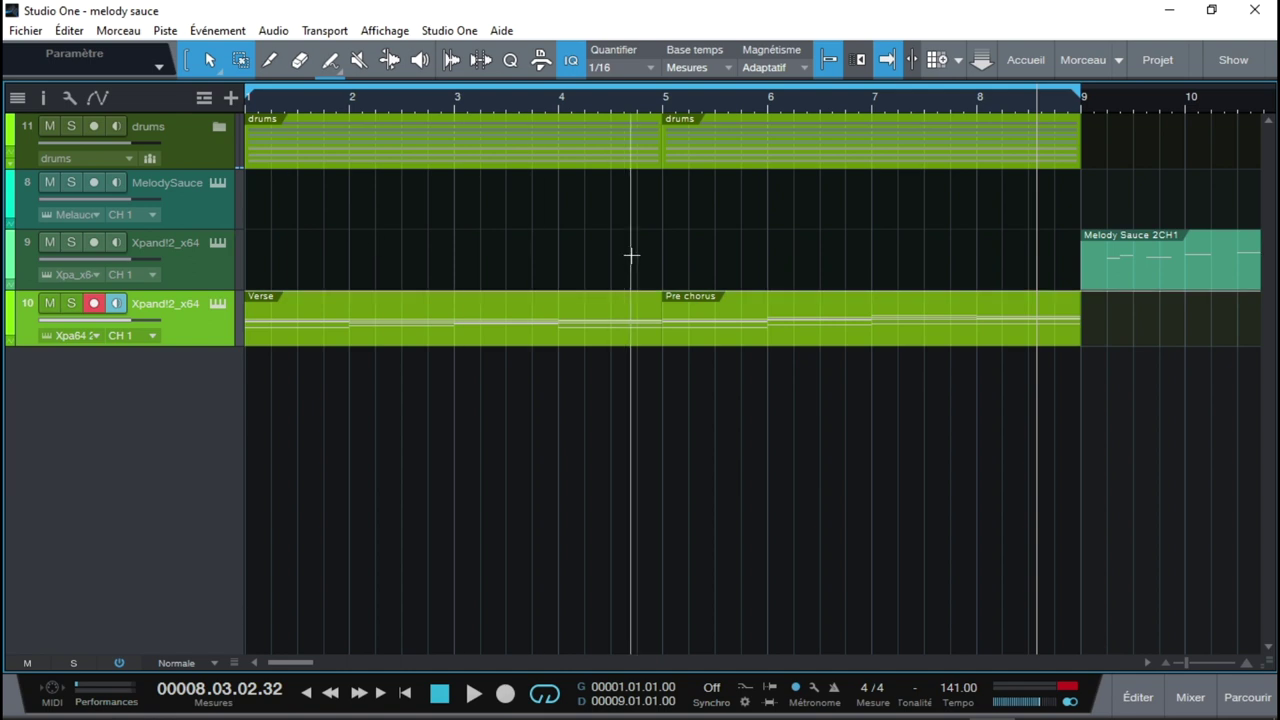
- Select MelodySauce track 8, open its Melody Sauce instrument, and shift the plug-in window clear of the track controls
left_click(228, 193)
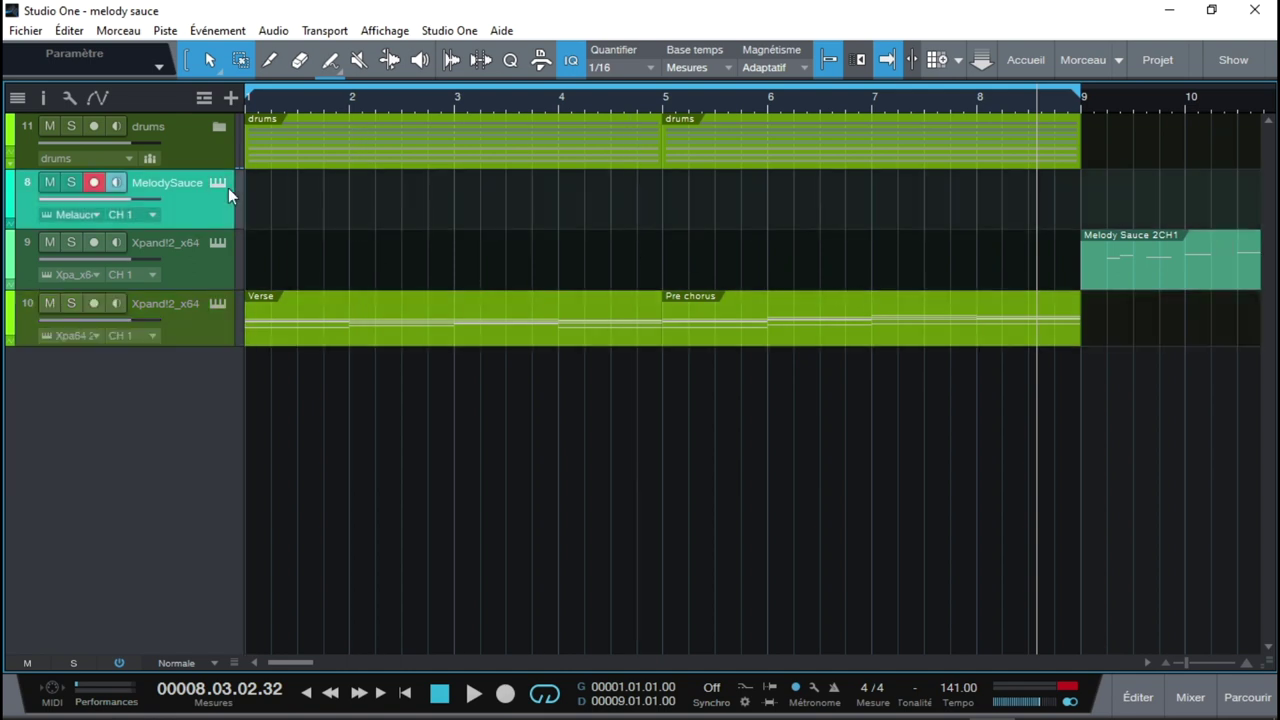
left_click(218, 183)
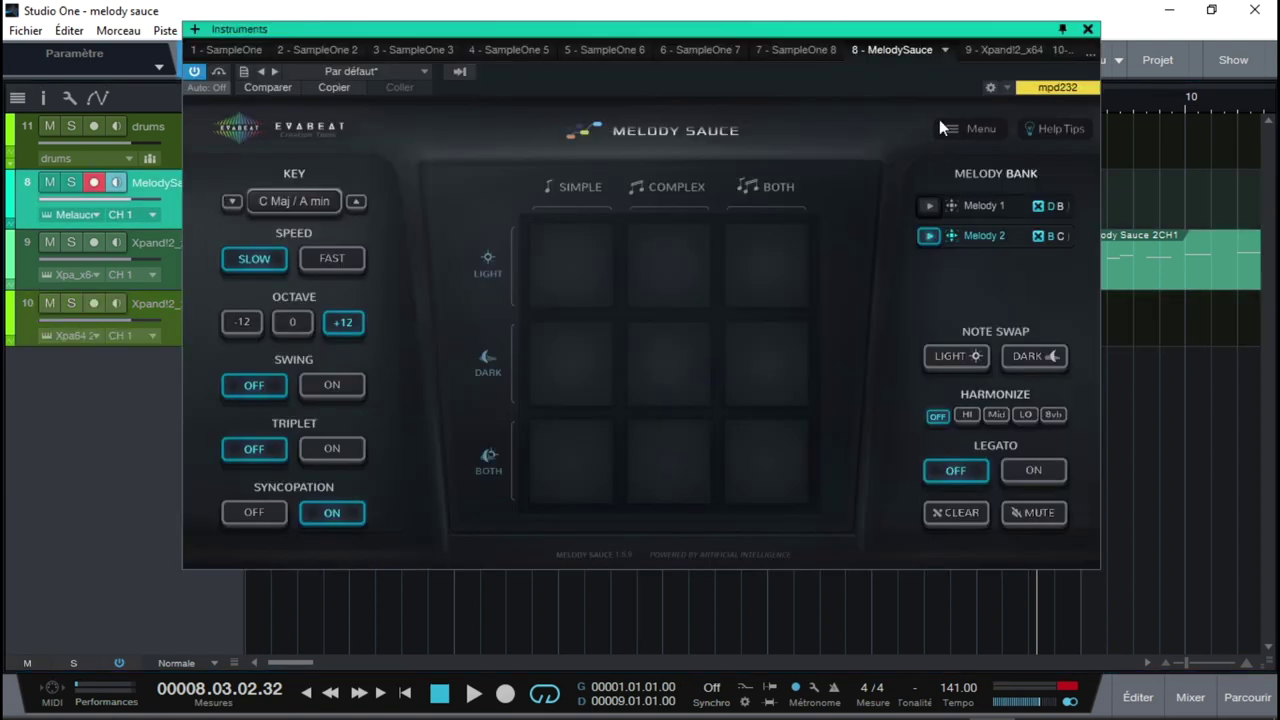
left_click_drag(895, 28, 1007, 14)
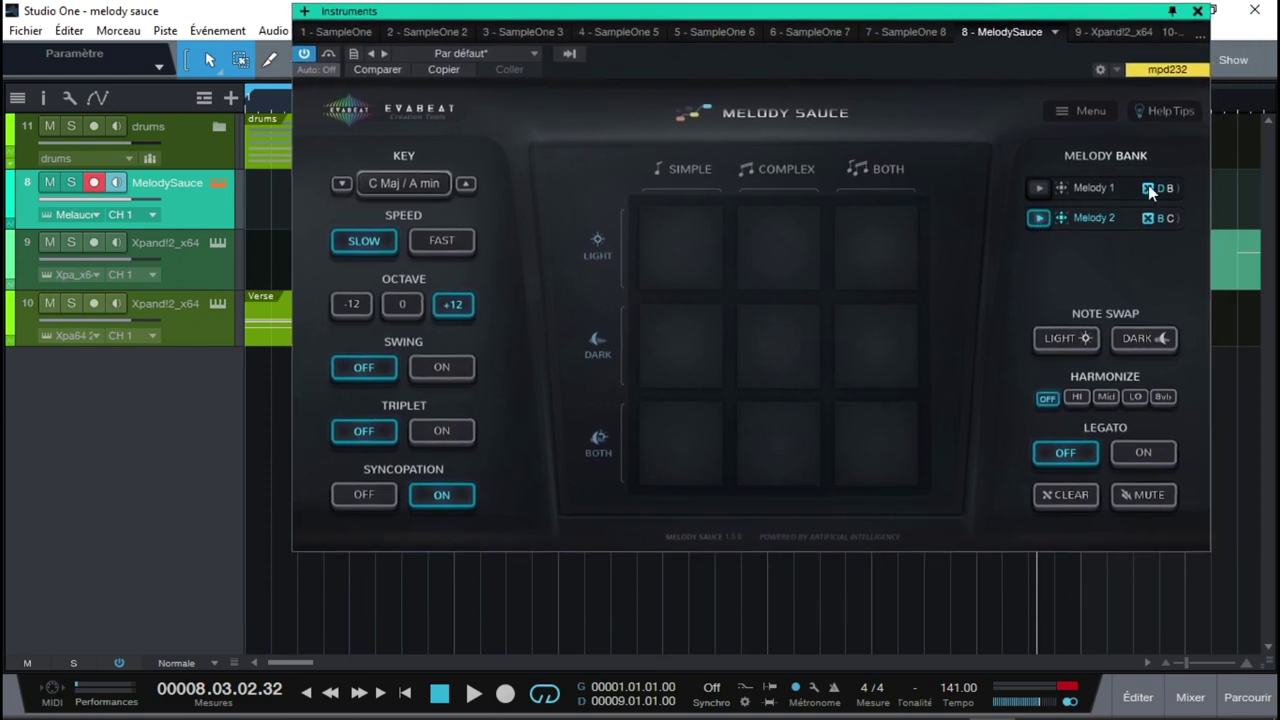
- Open the Xpand!2 instrument of track 9, enable monitoring and record arming on that track, and start playback
left_click(221, 246)
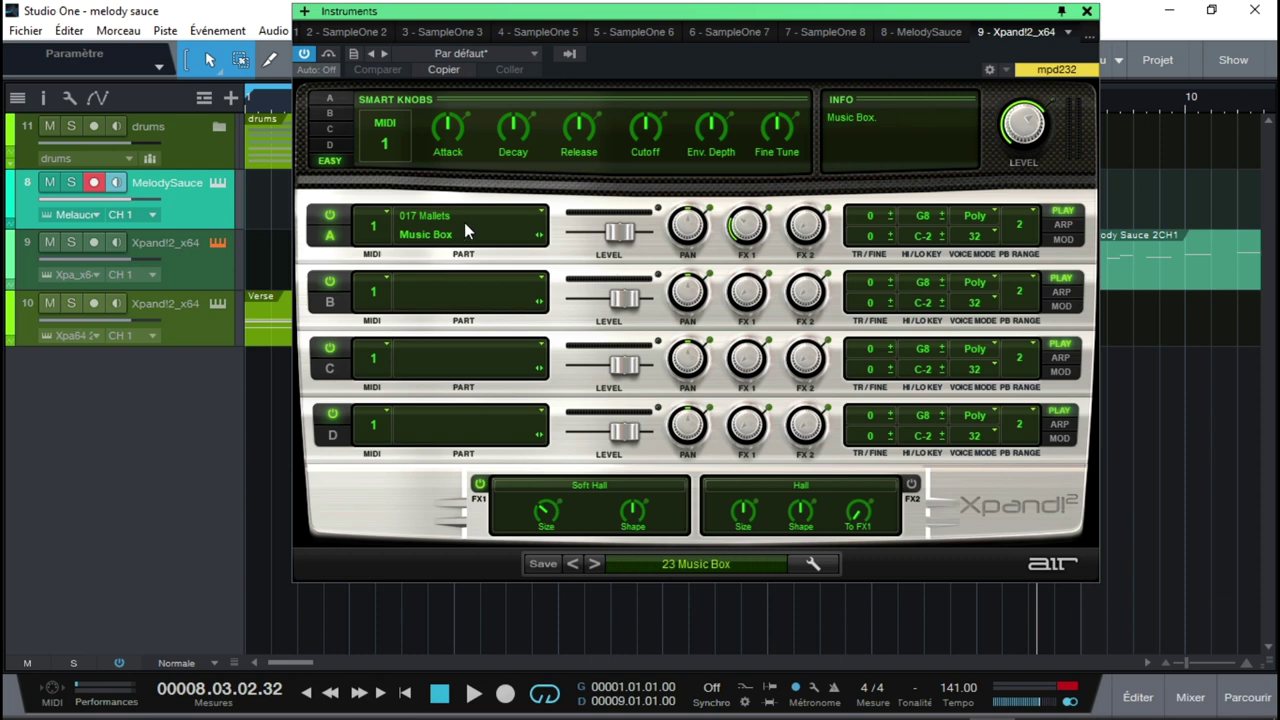
left_click(116, 242)
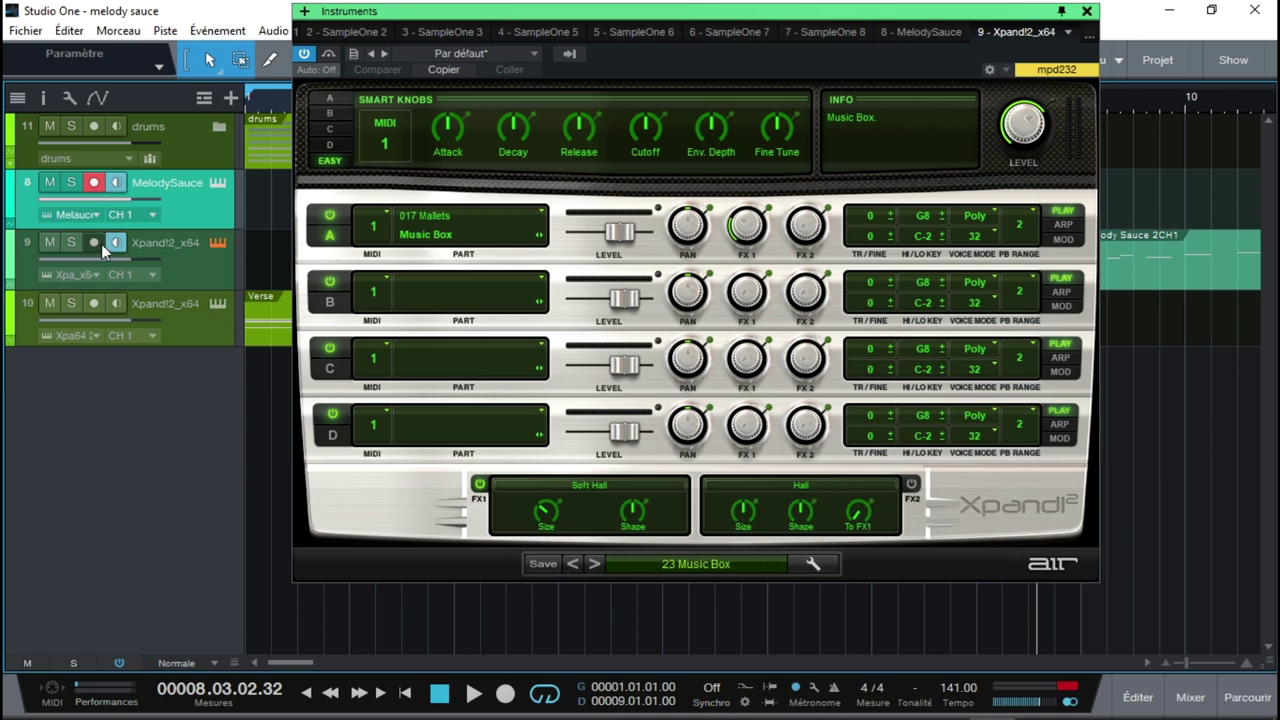
left_click(101, 244)
key("space")
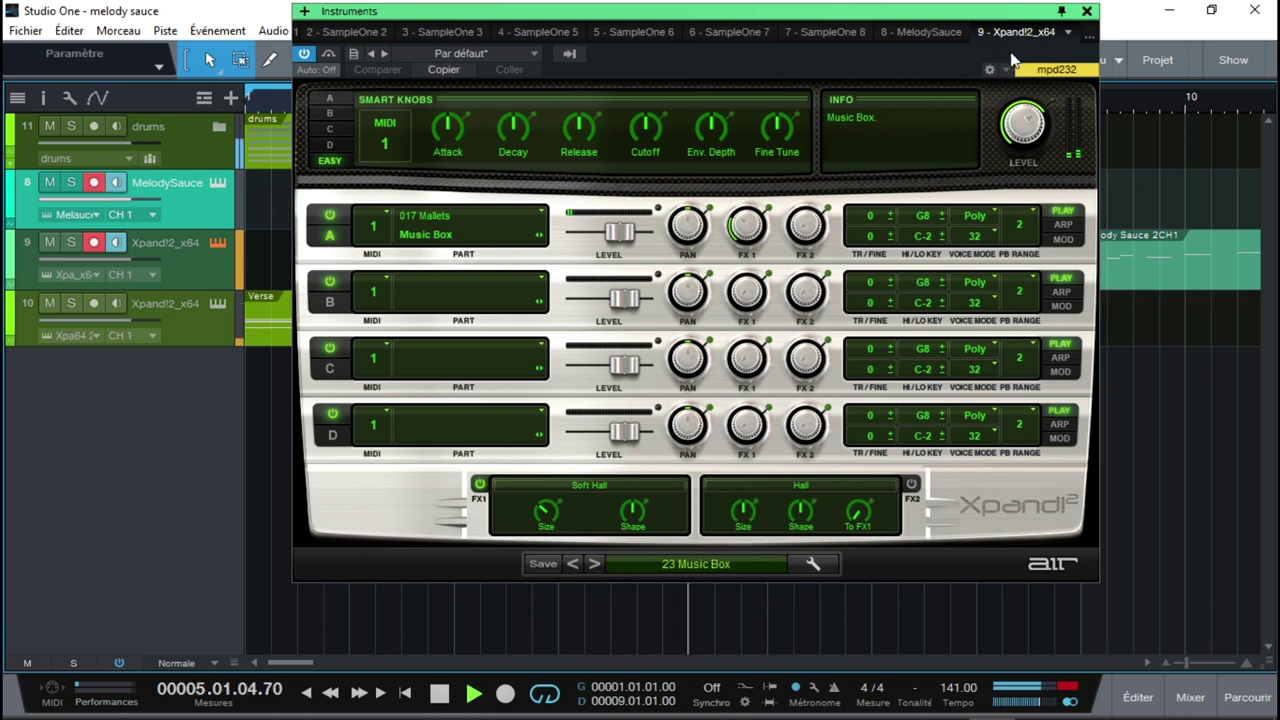
- In Melody Sauce, compare Melody 1 and Melody 2 during playback, try Harmonize Mid, set Harmonize to Hi, and close the plug-in
left_click(921, 32)
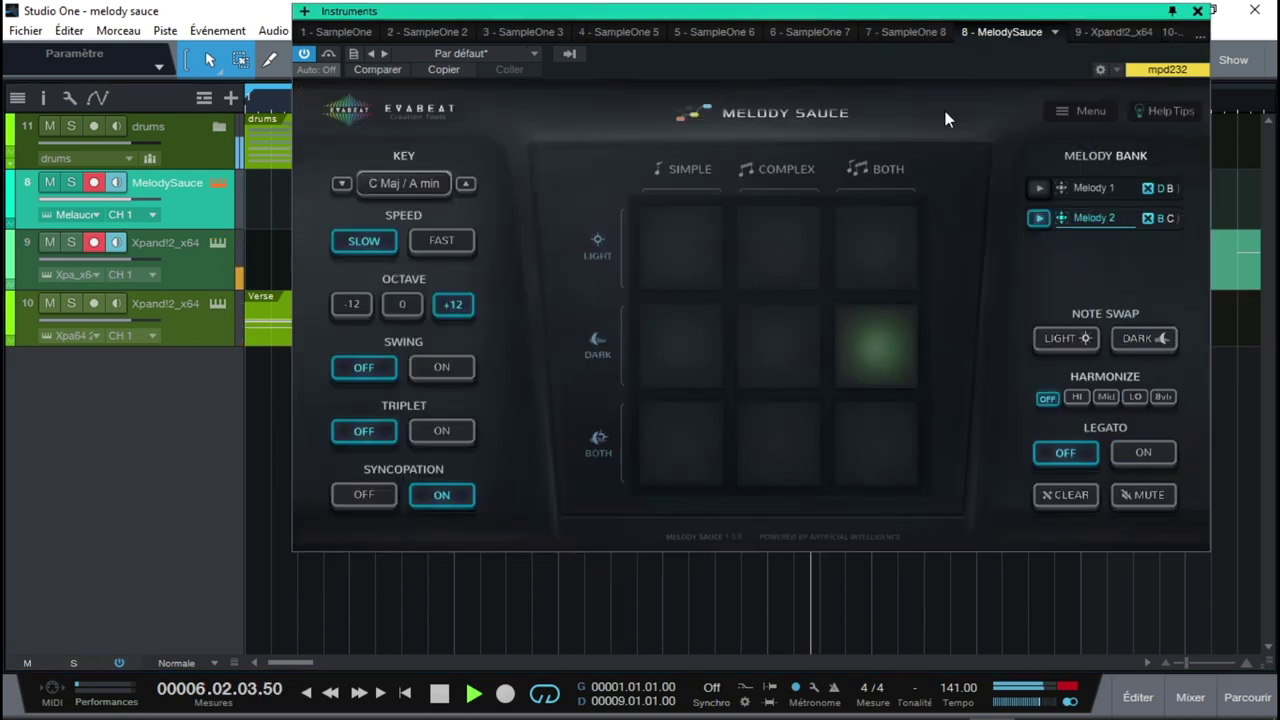
left_click(1039, 189)
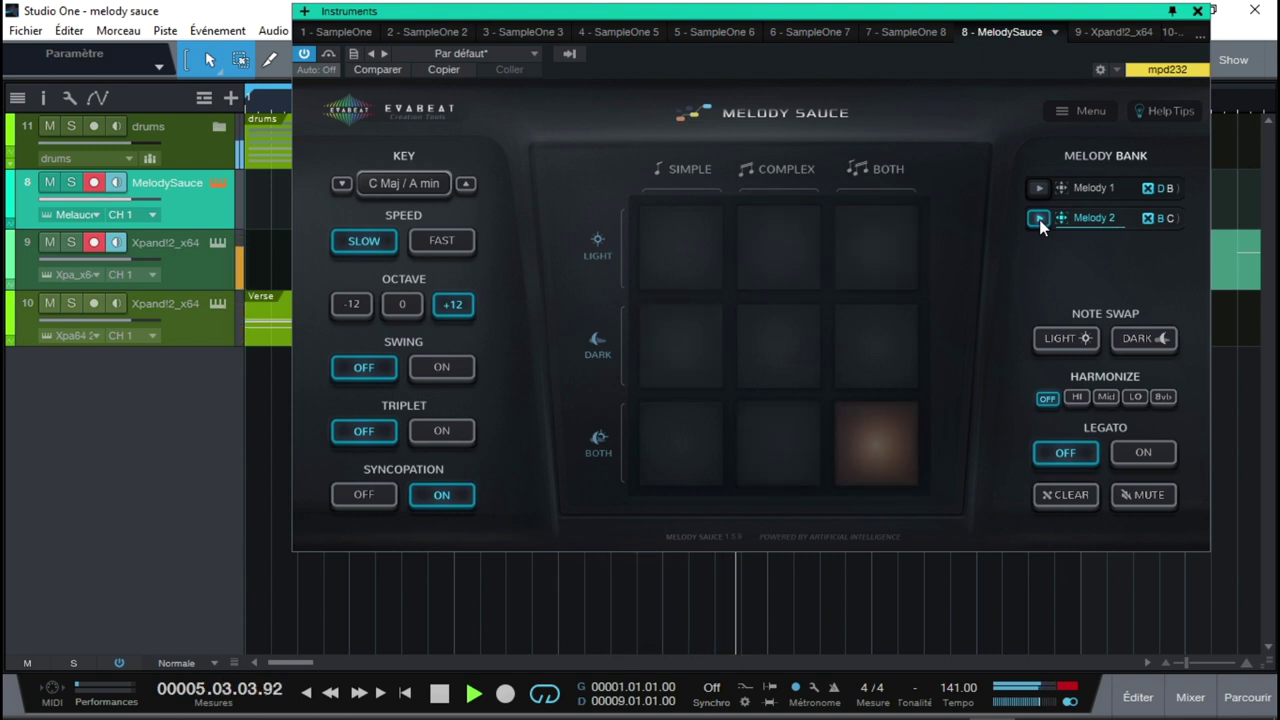
left_click(1104, 396)
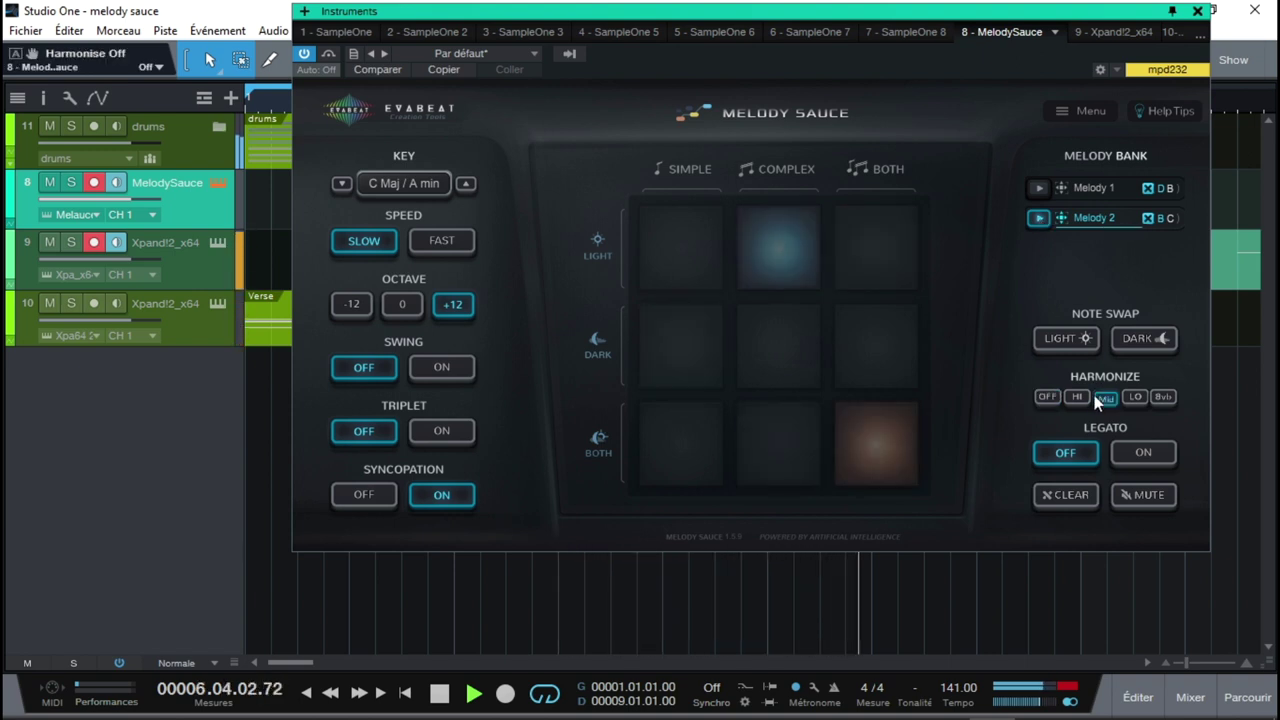
left_click(1075, 397)
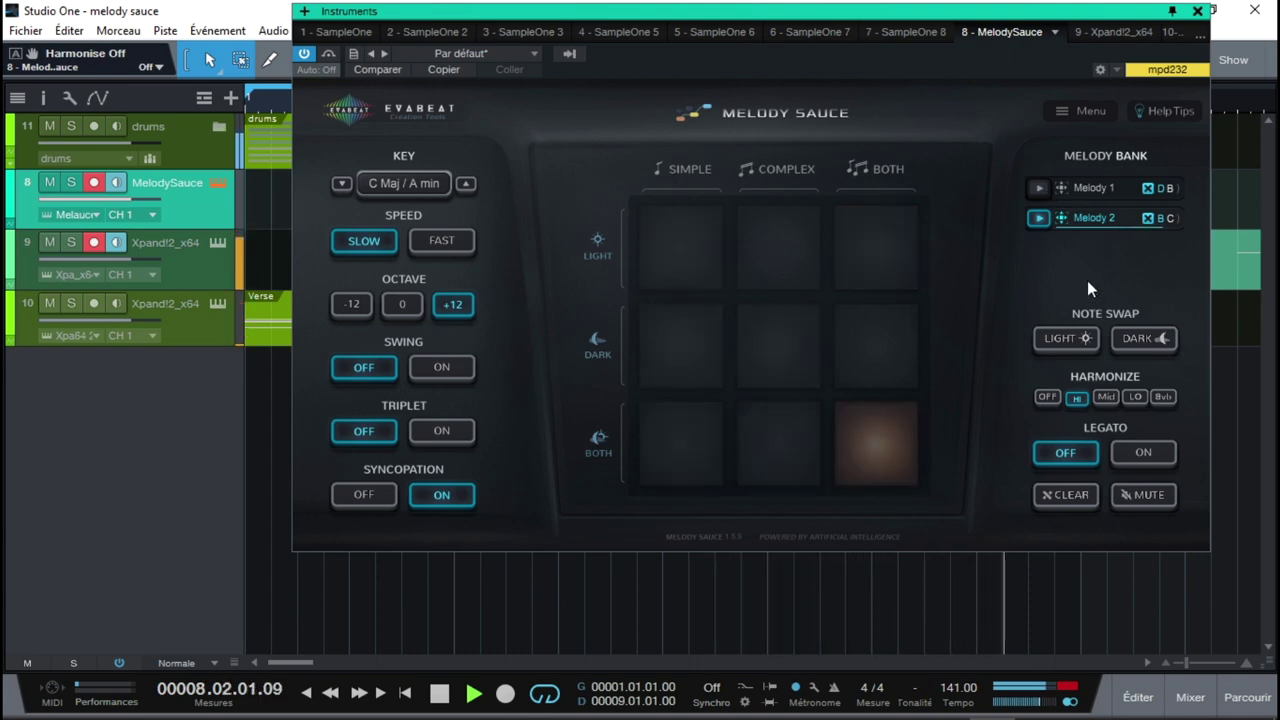
key("space")
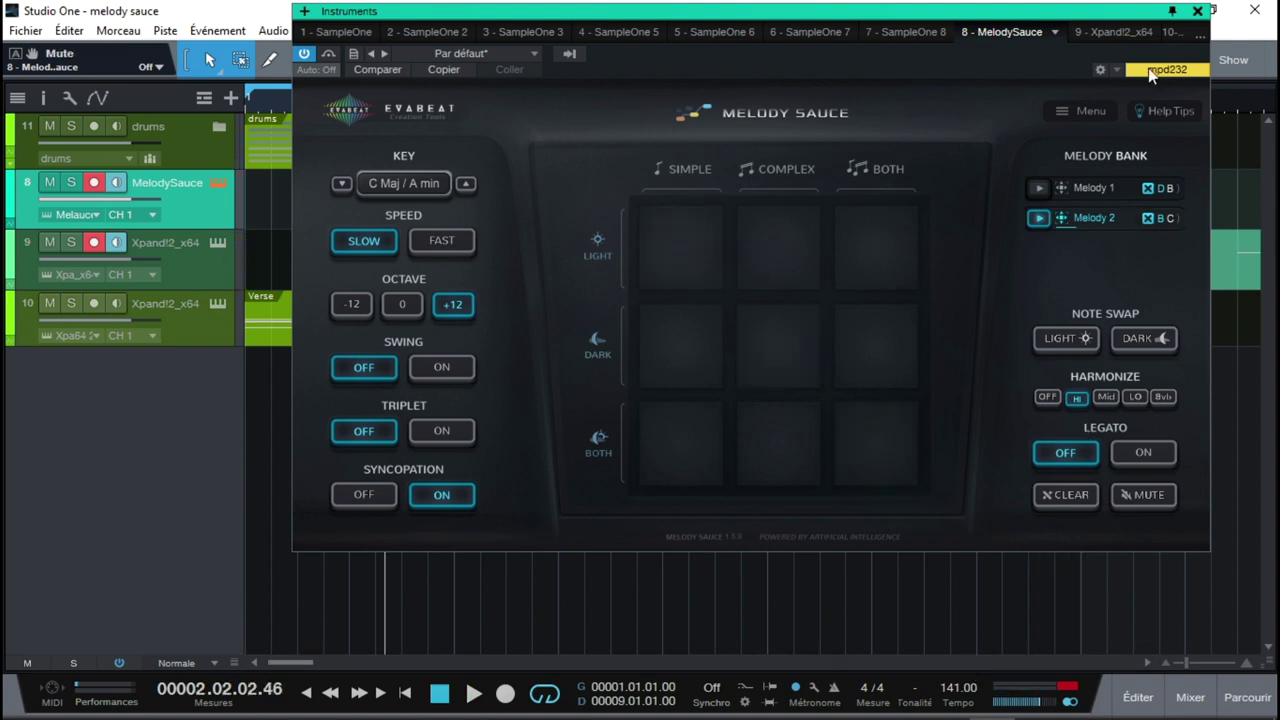
left_click(1198, 12)
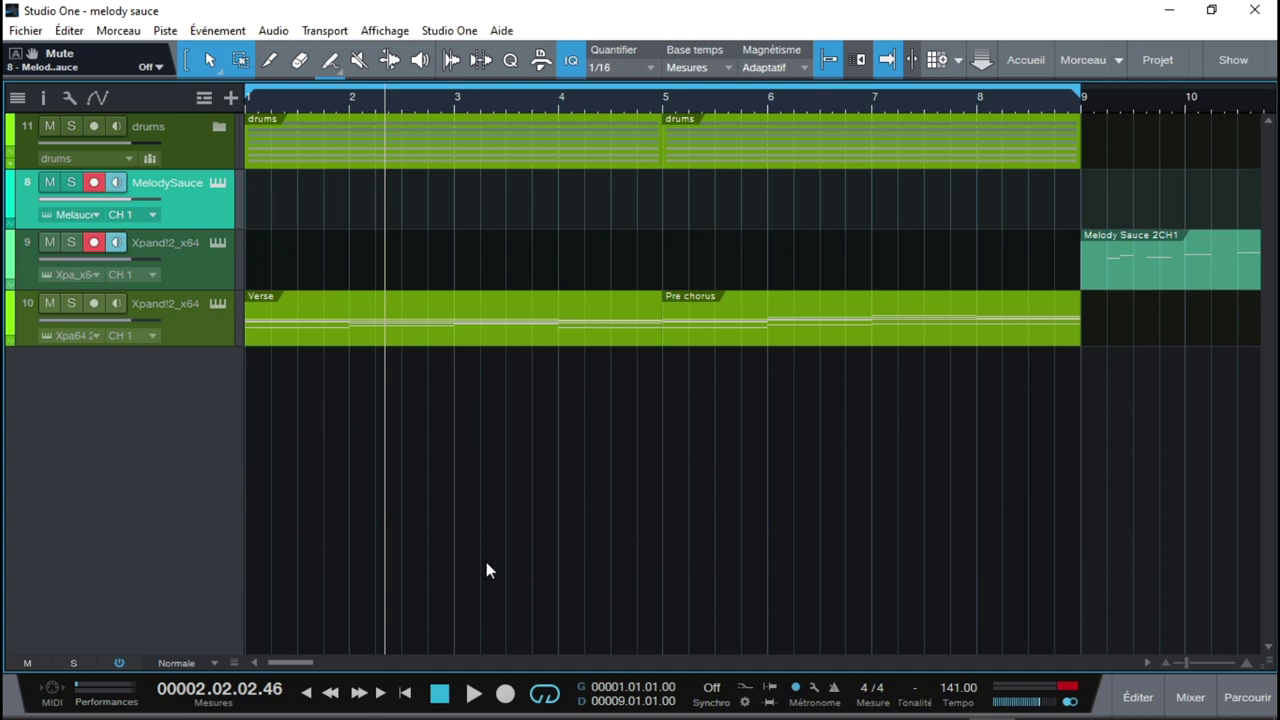
- Show the mixer and inspect the Raum reverb settings on Xpand!2_x64 channel 9
mouse_move(594, 685)
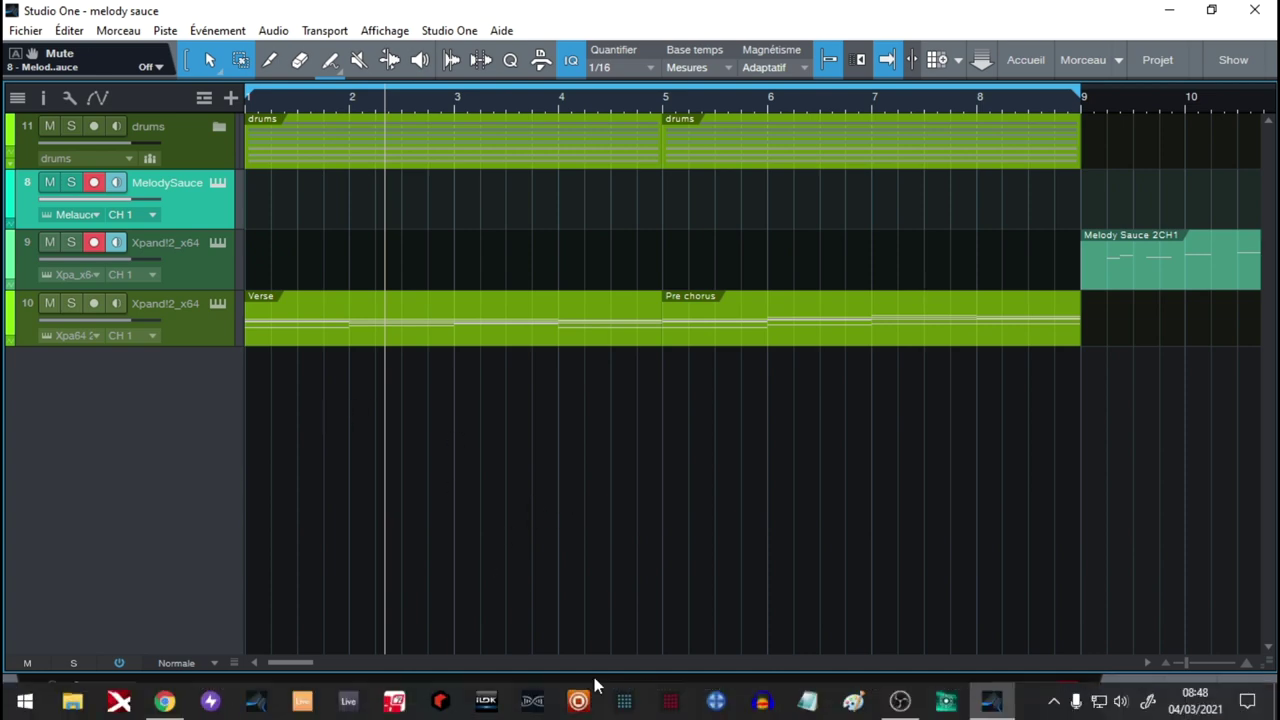
key("F3")
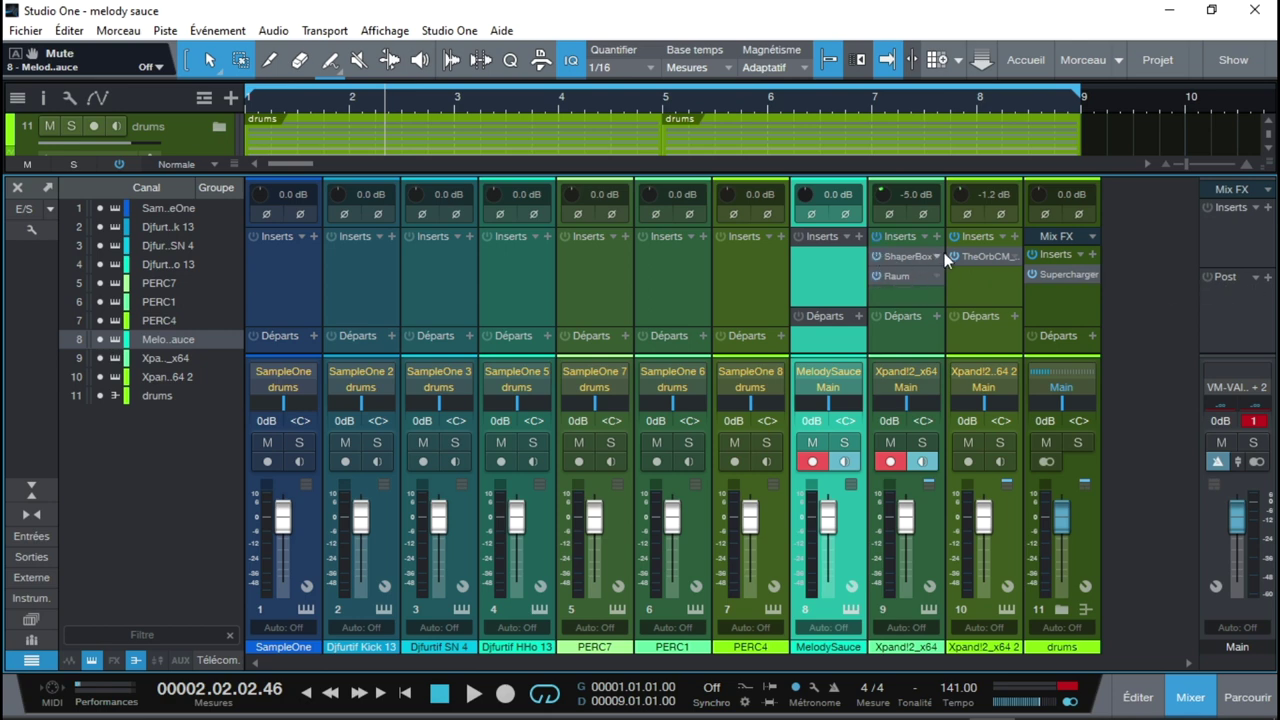
left_click(898, 278)
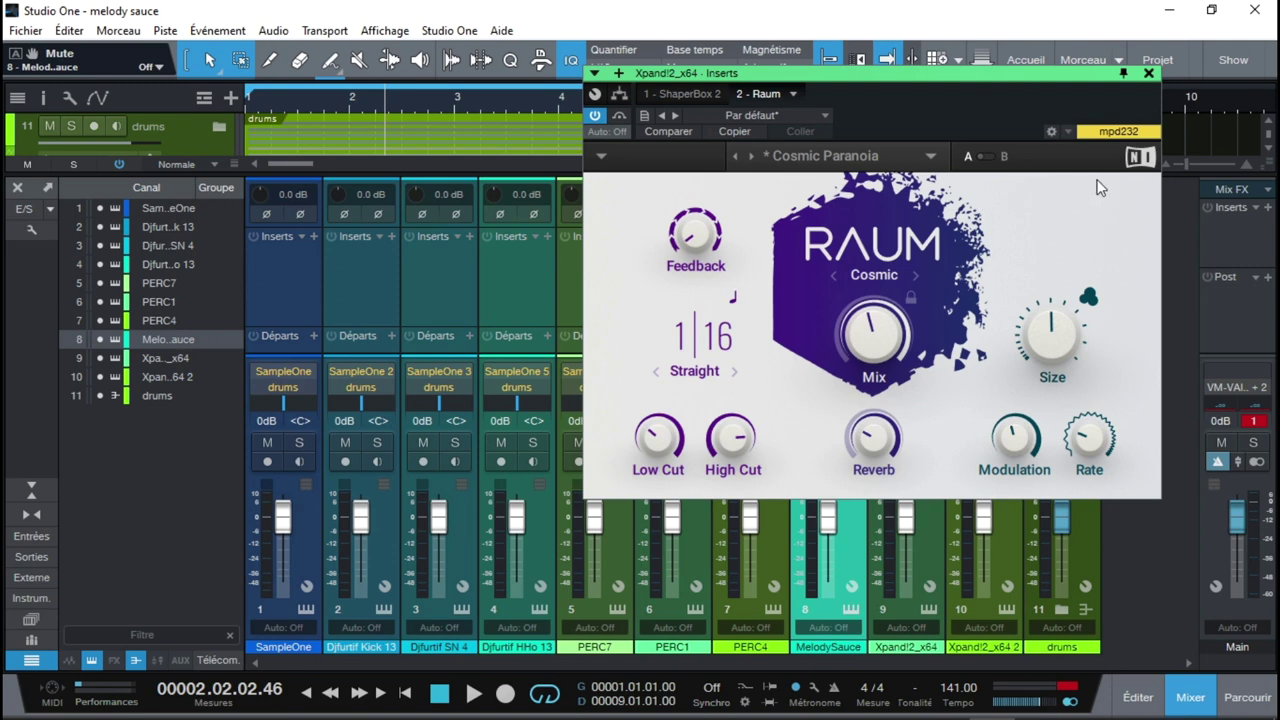
left_click(1157, 59)
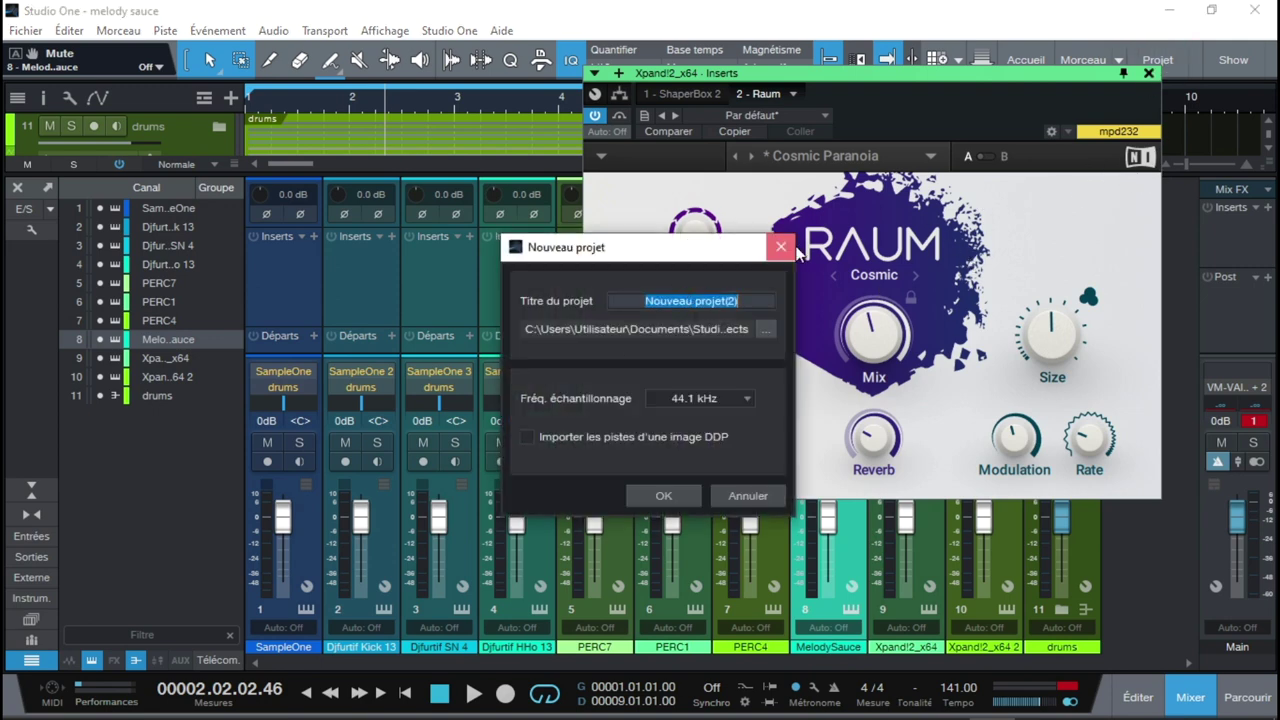
left_click(781, 248)
left_click(1149, 75)
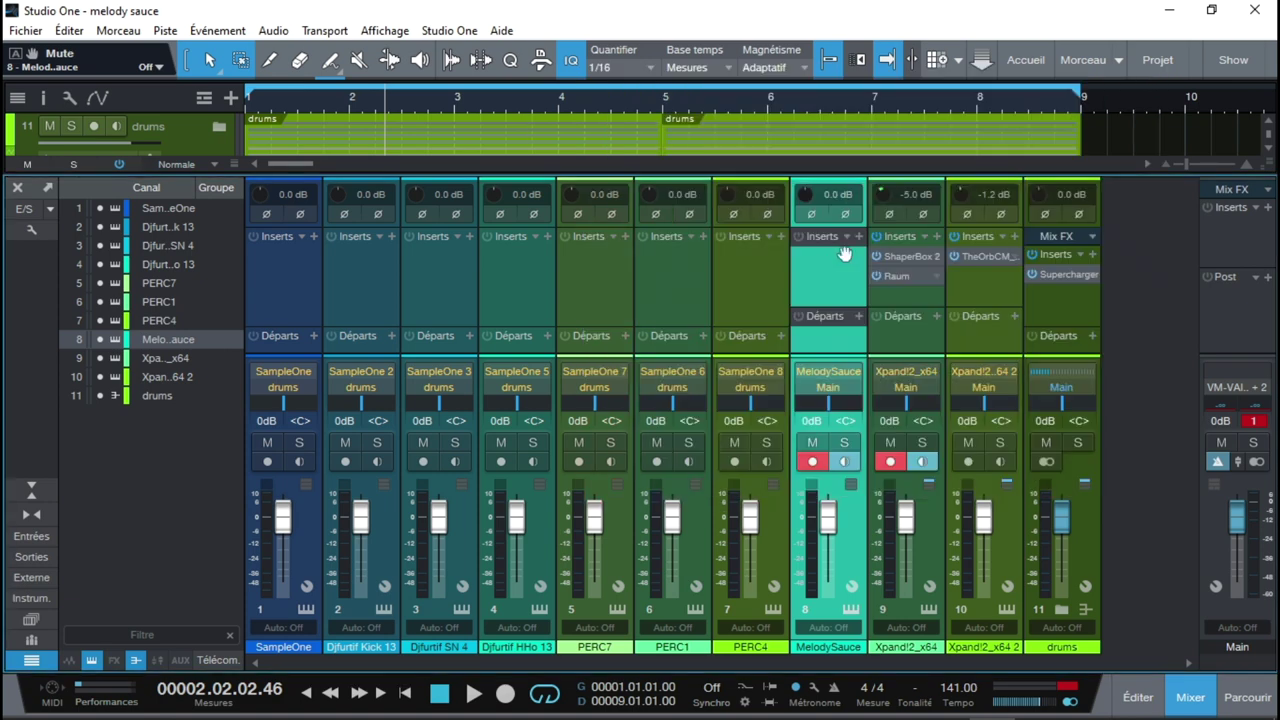
- Inspect the Pan, Time and Width curves of ShaperBox 2 on channel 9, closing the plug-in and hiding the mixer when done
double_click(900, 256)
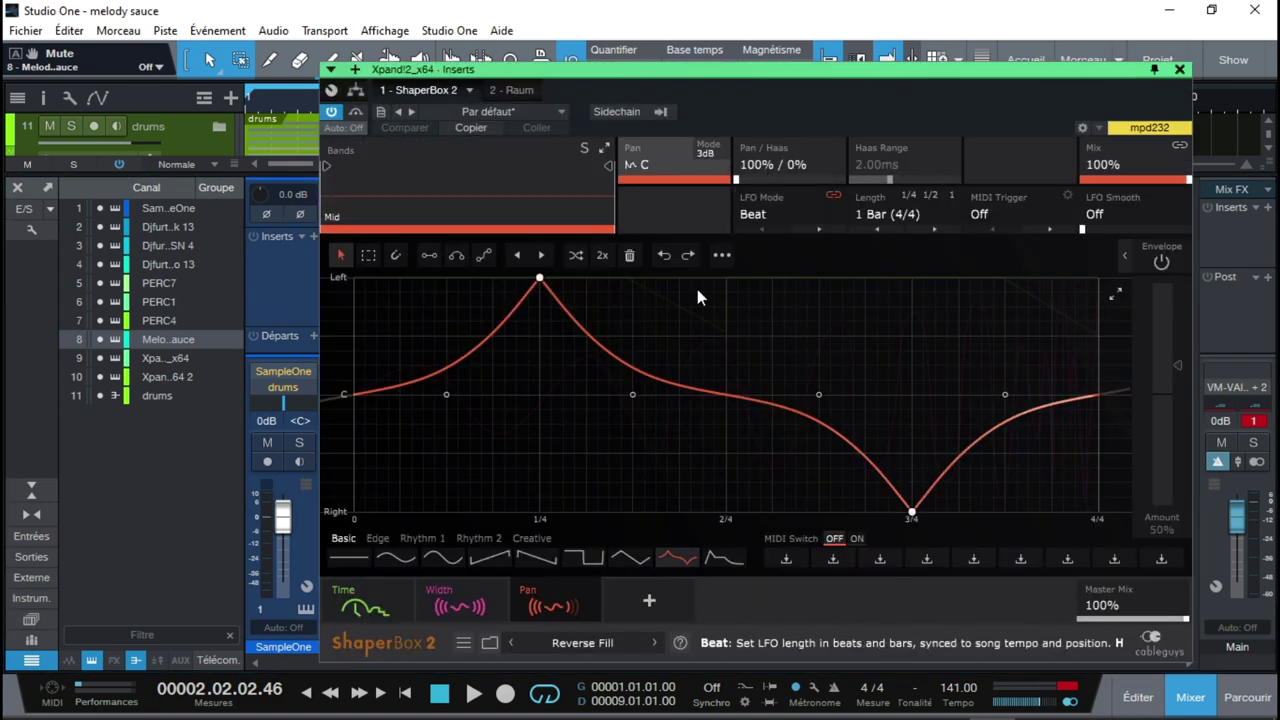
mouse_move(388, 617)
left_click(373, 592)
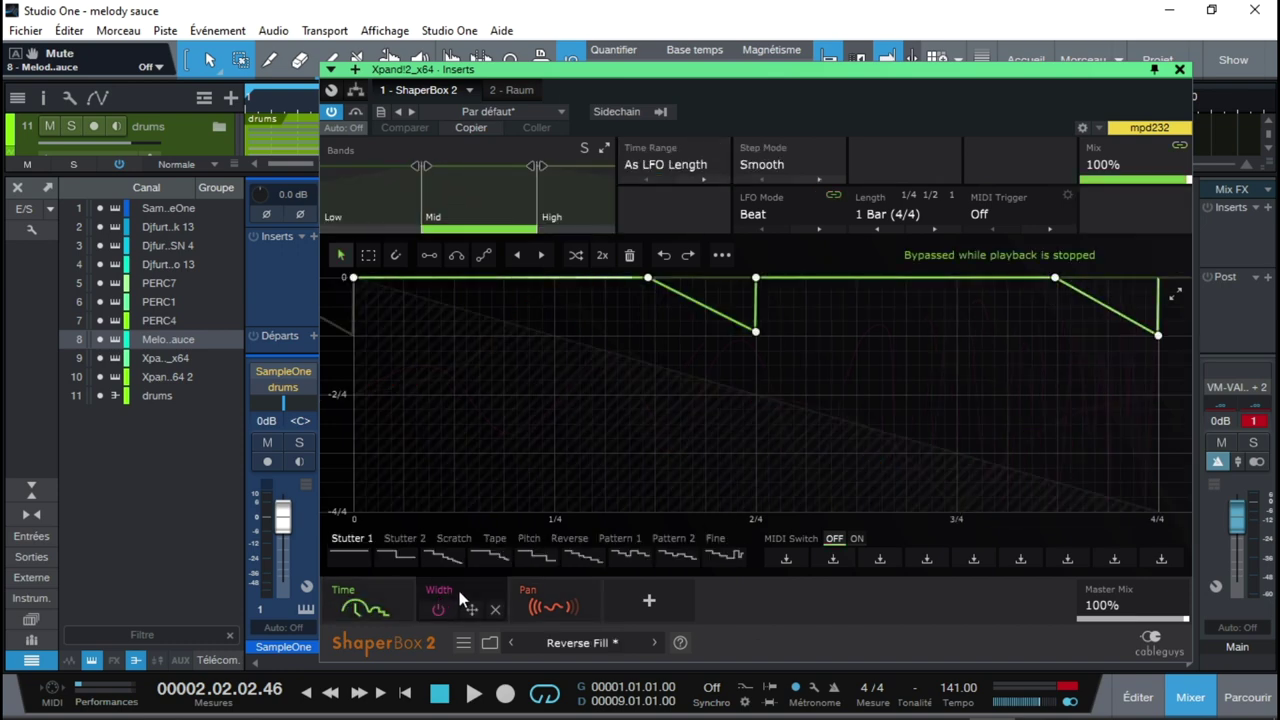
left_click(459, 591)
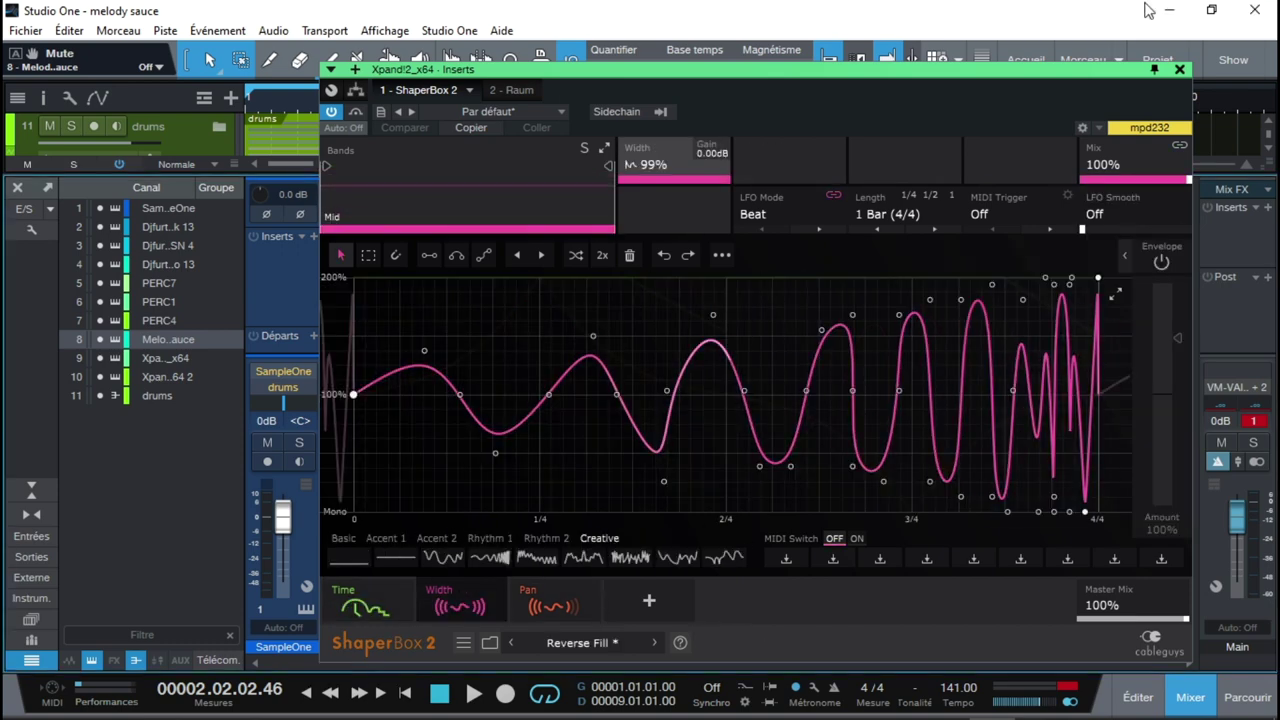
left_click(1180, 69)
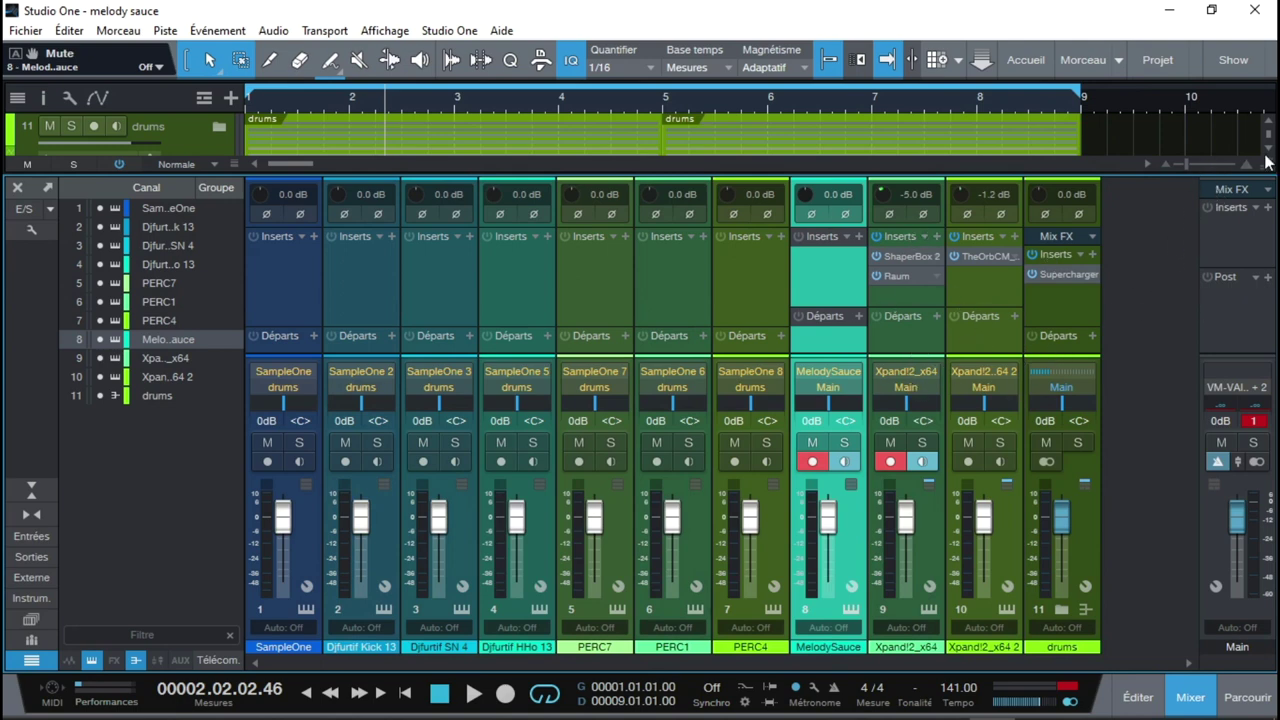
key("F3")
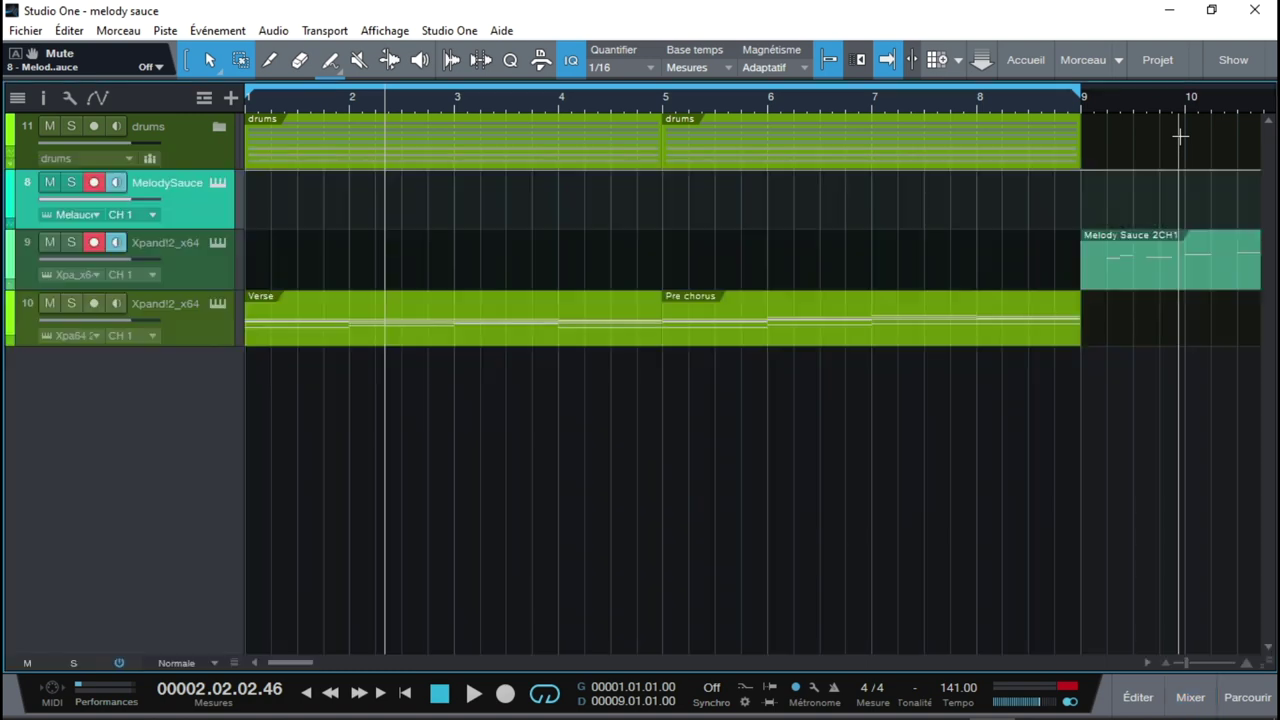
- Play the arrangement from the start while viewing the Xpand!2 sound on track 9, and stop playback
key("Home")
key("space")
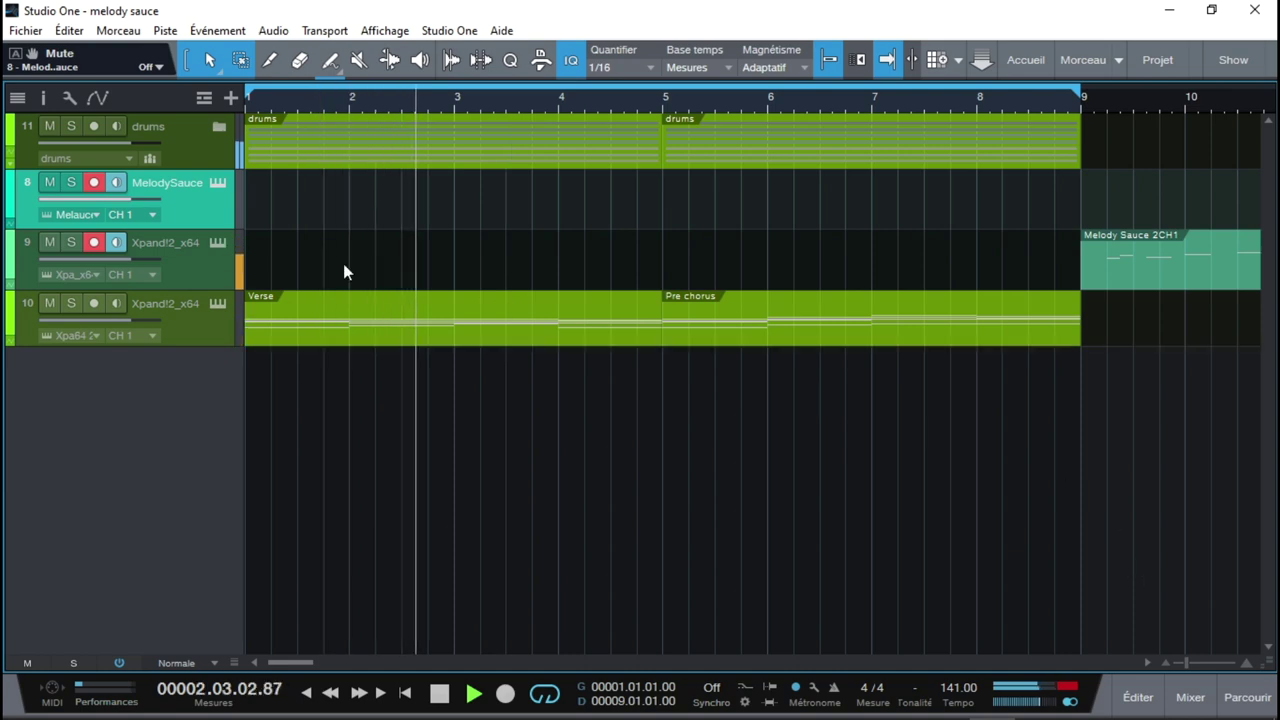
left_click(213, 243)
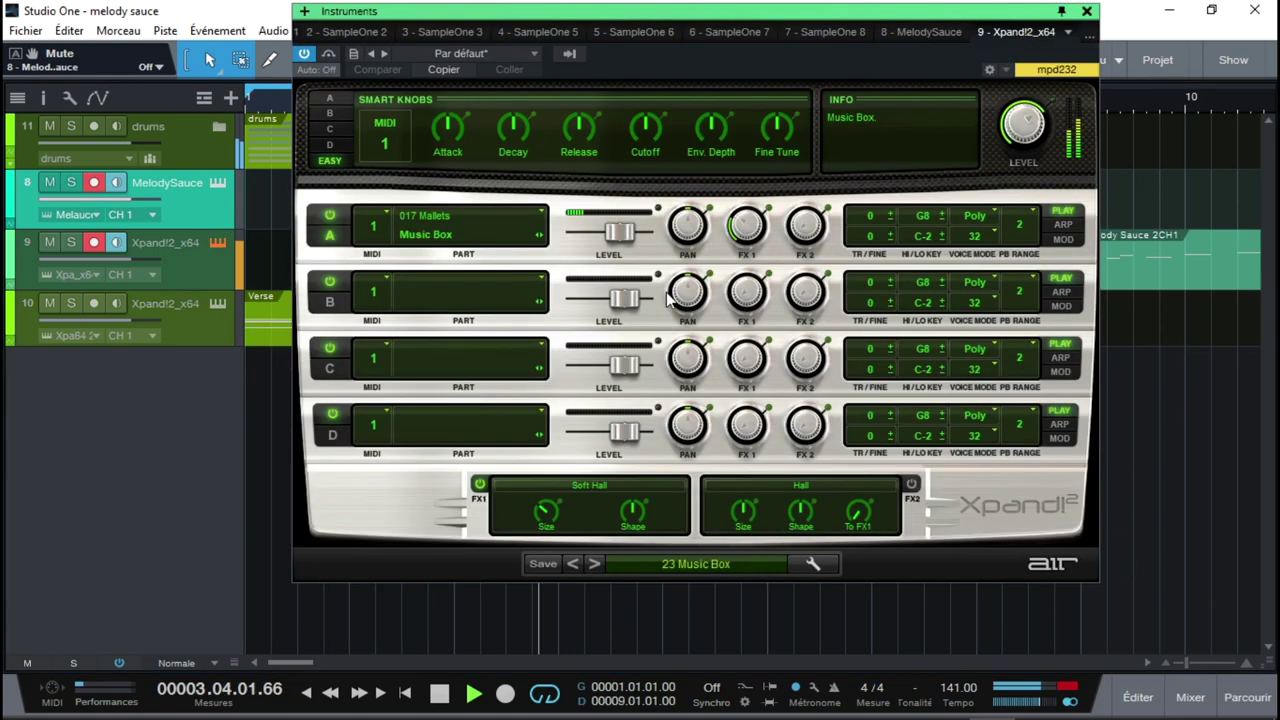
left_click(1085, 12)
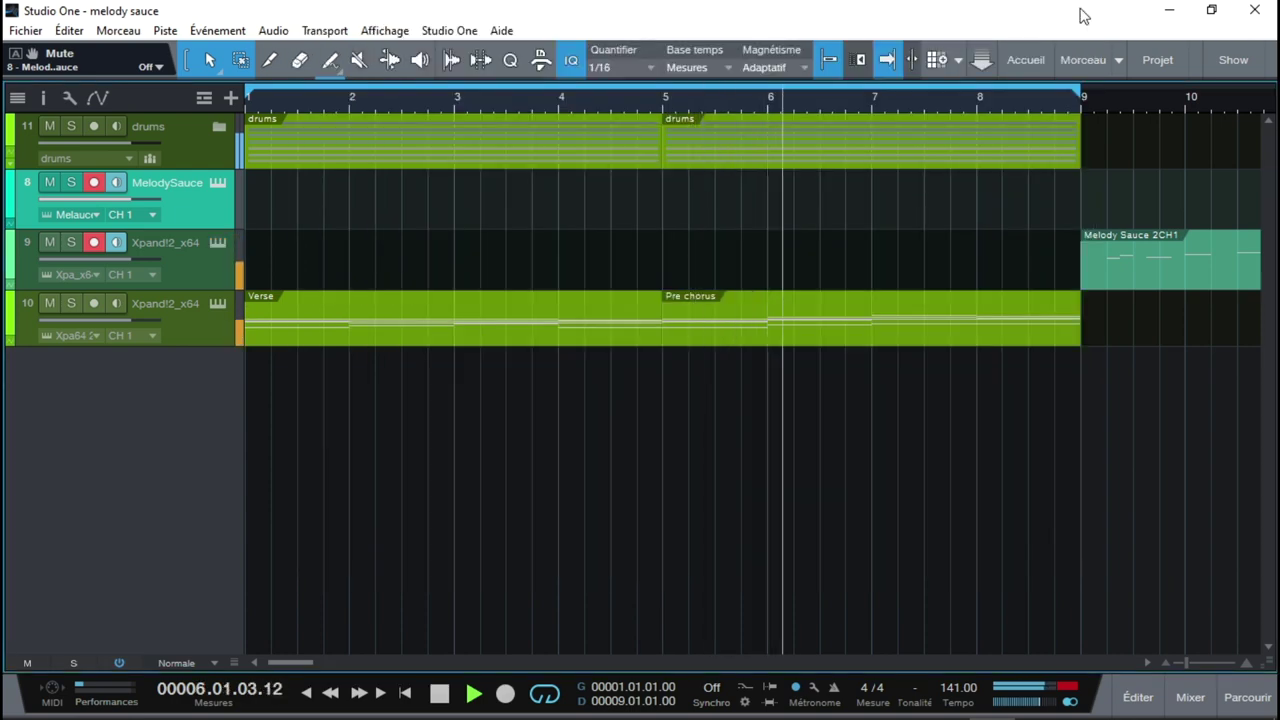
key("space")
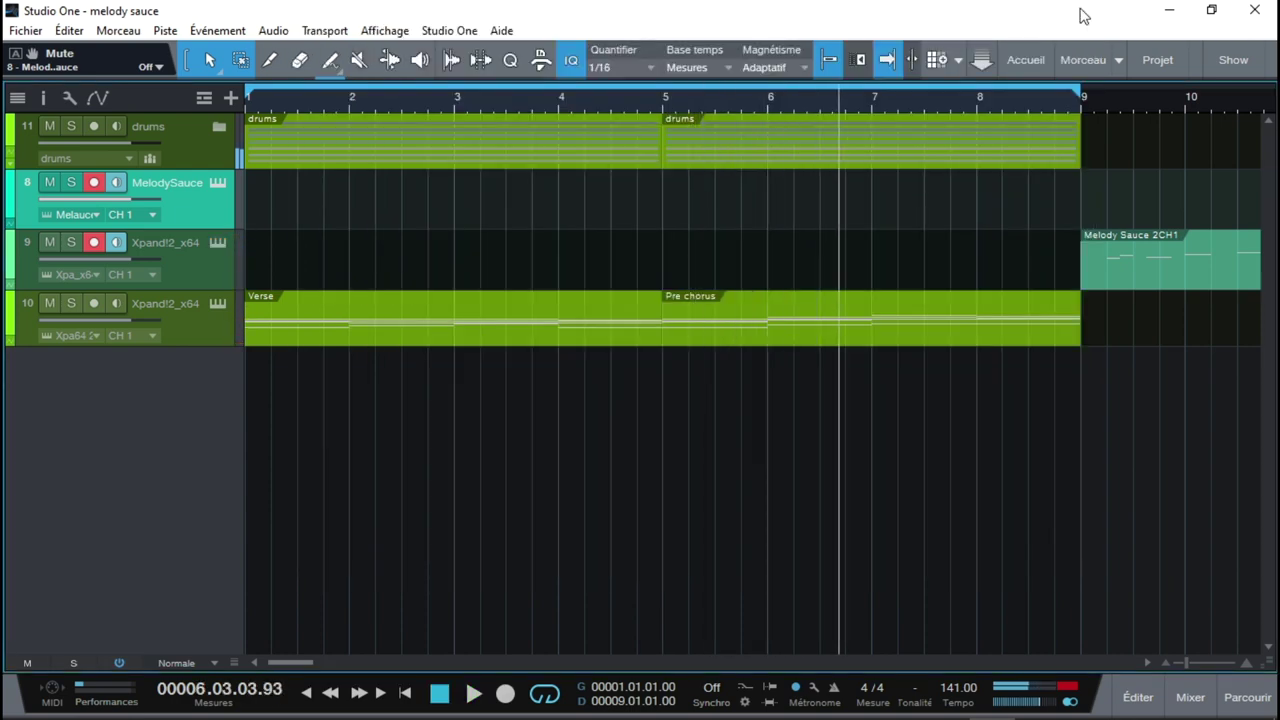
- Show the mixer, listen from the start with Raum bypassed on channel 9, and remove the Raum insert
key("F3")
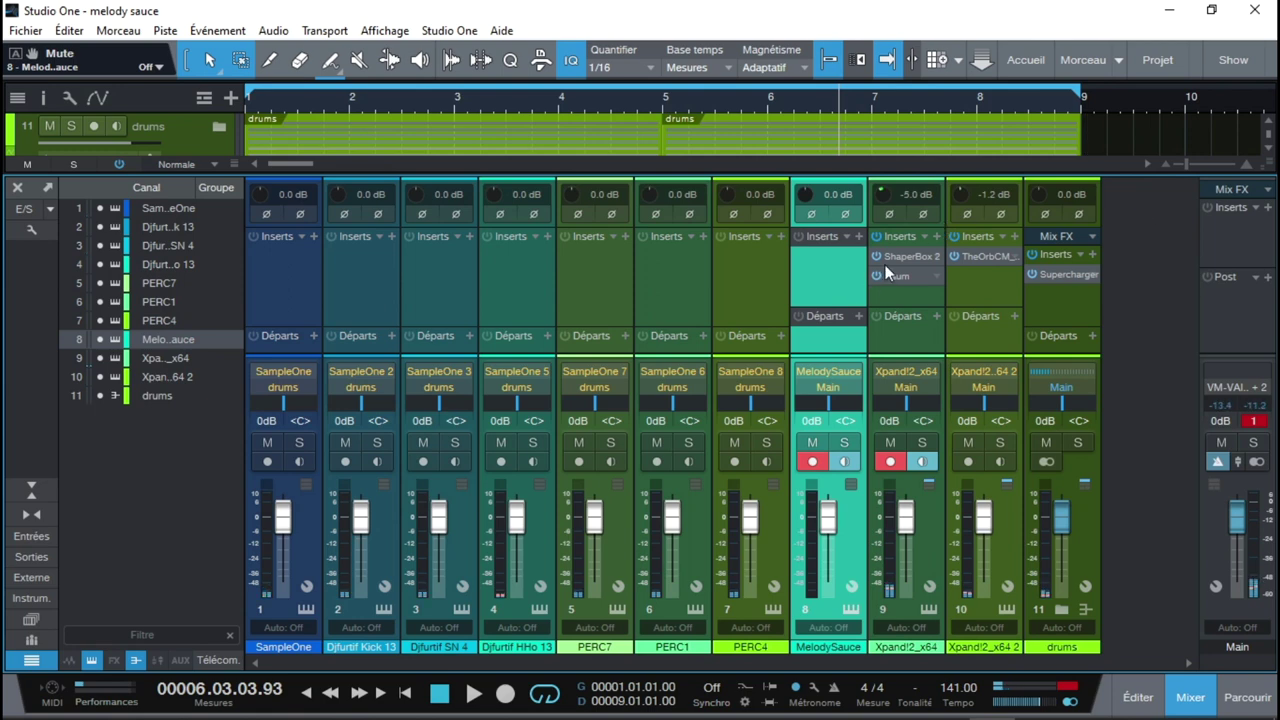
key("comma")
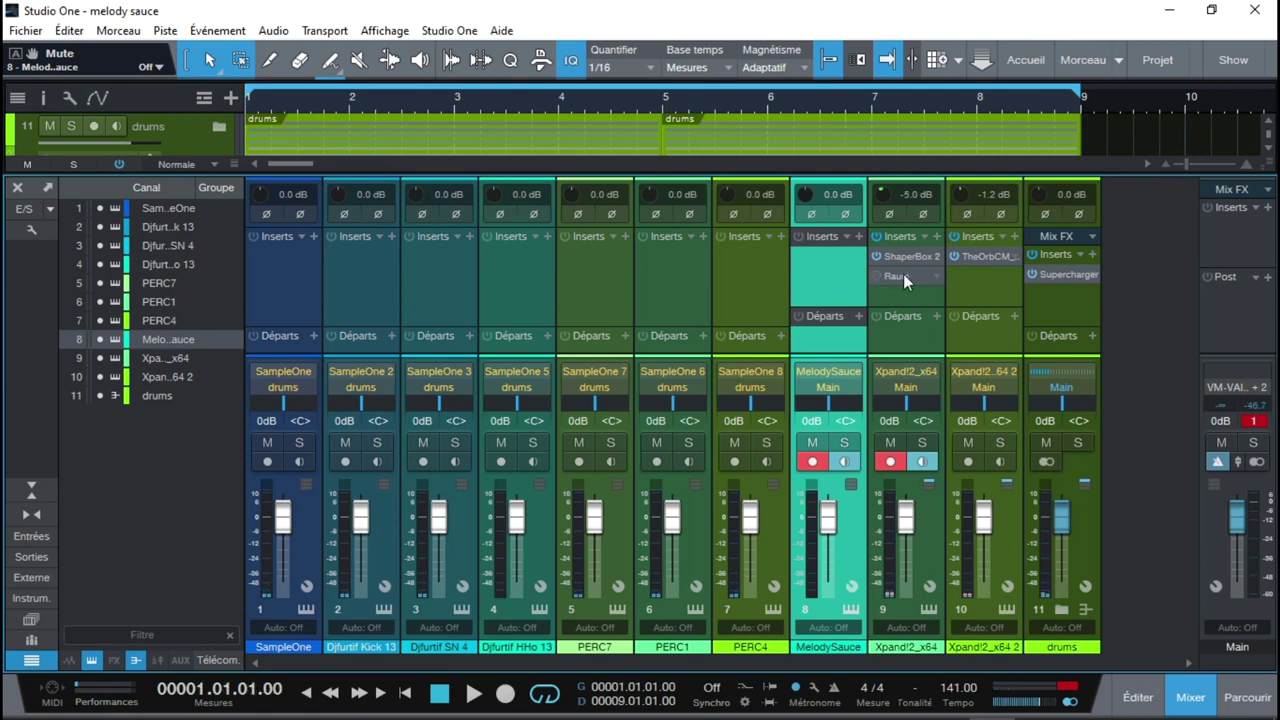
key("space")
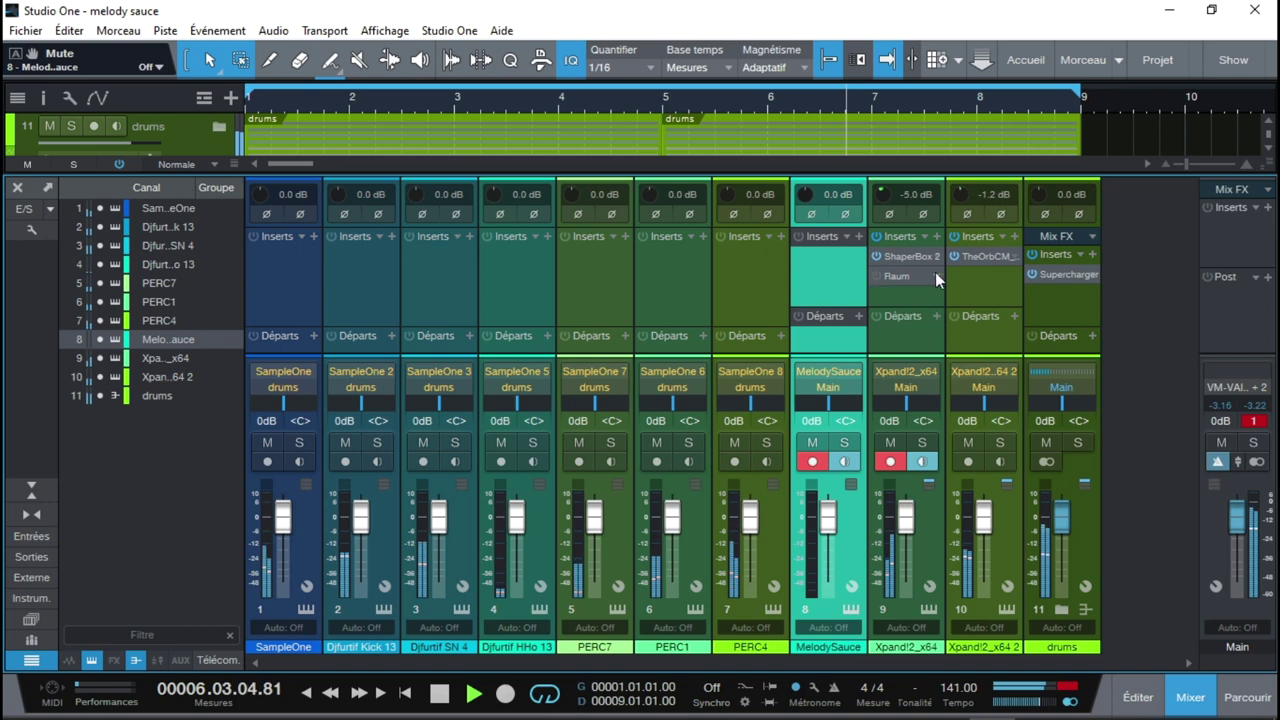
right_click(900, 274)
left_click(898, 454)
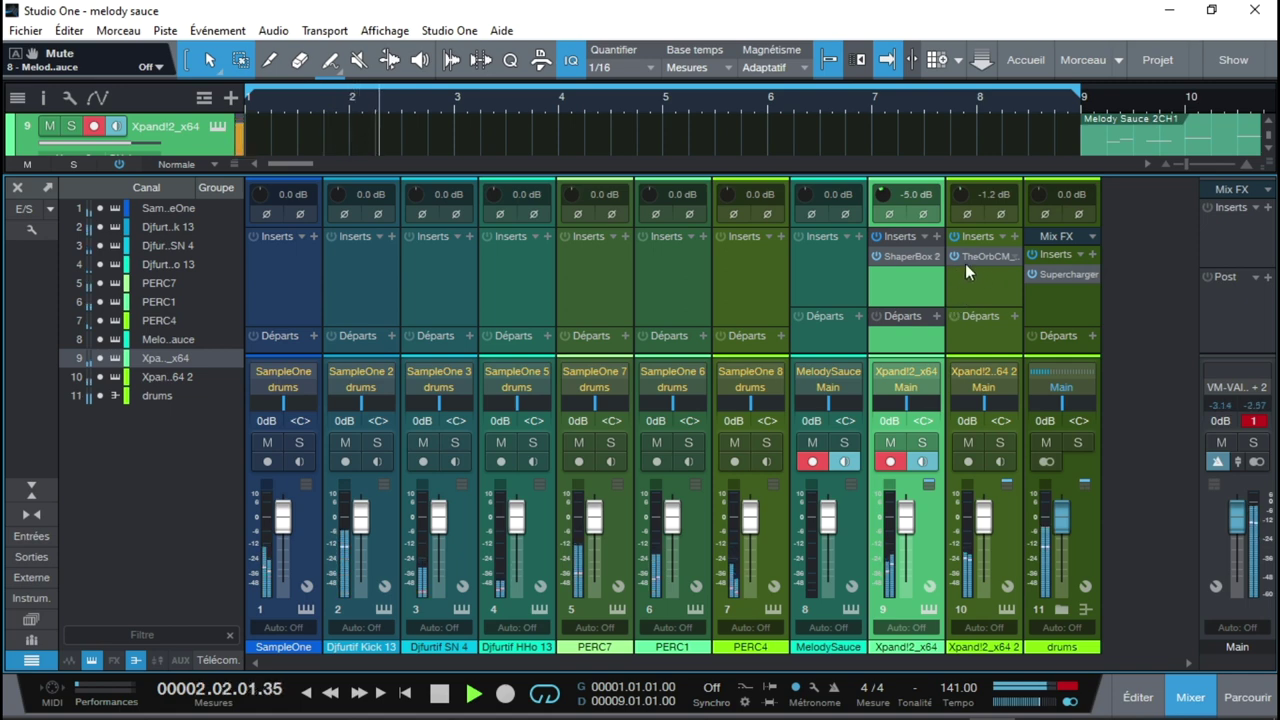
- Solo Xpand!2_x64 2 on channel 10 and inspect its TheOrbCM insert during playback, closing the plug-in when done
left_click(998, 443)
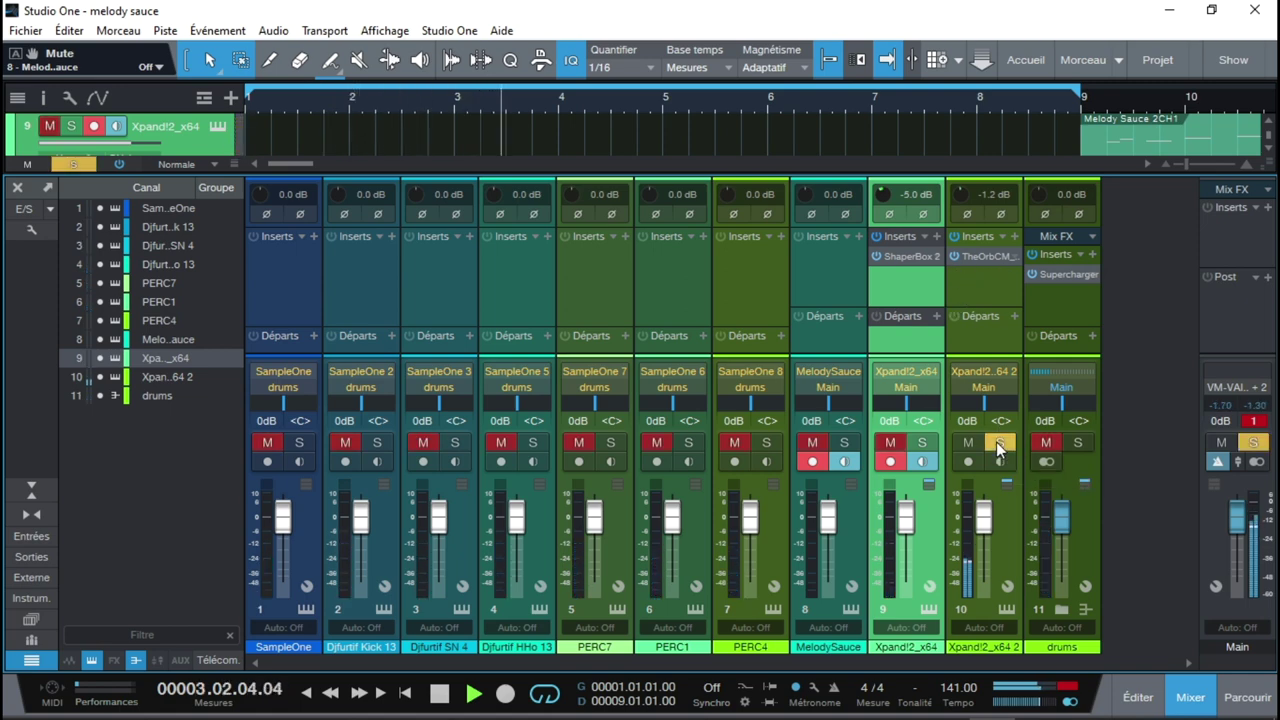
left_click(992, 256)
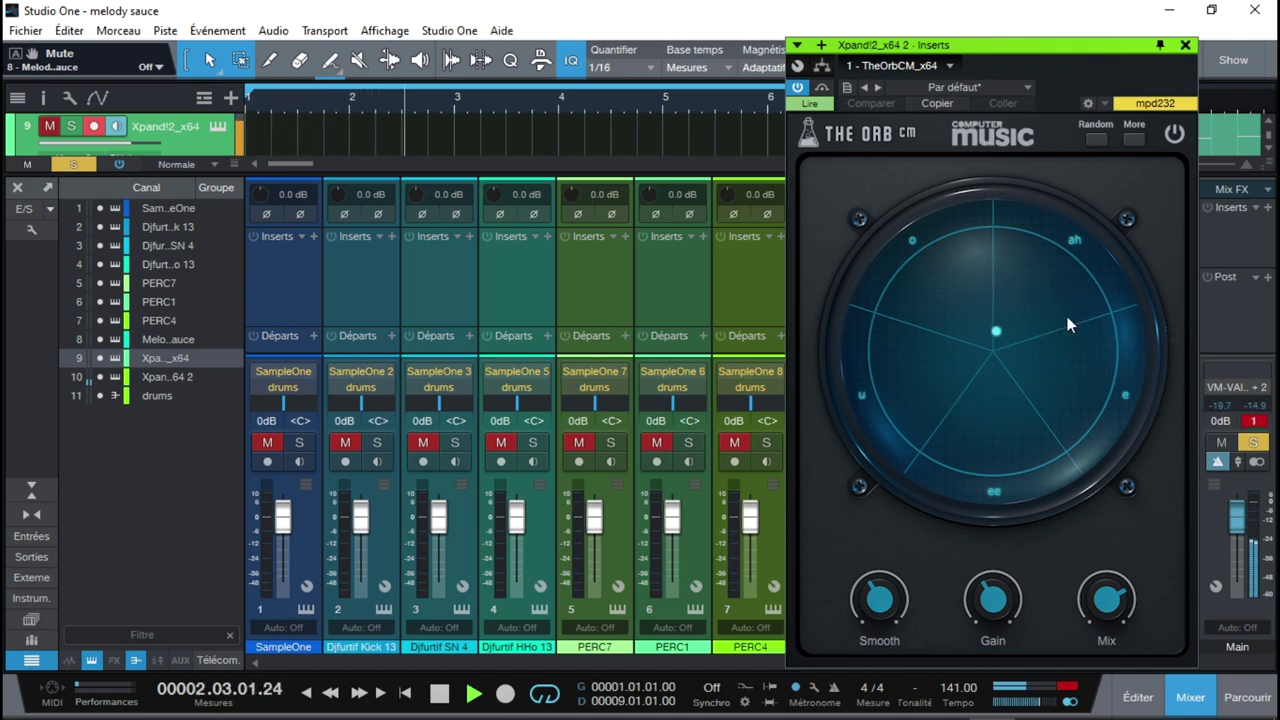
left_click(1185, 46)
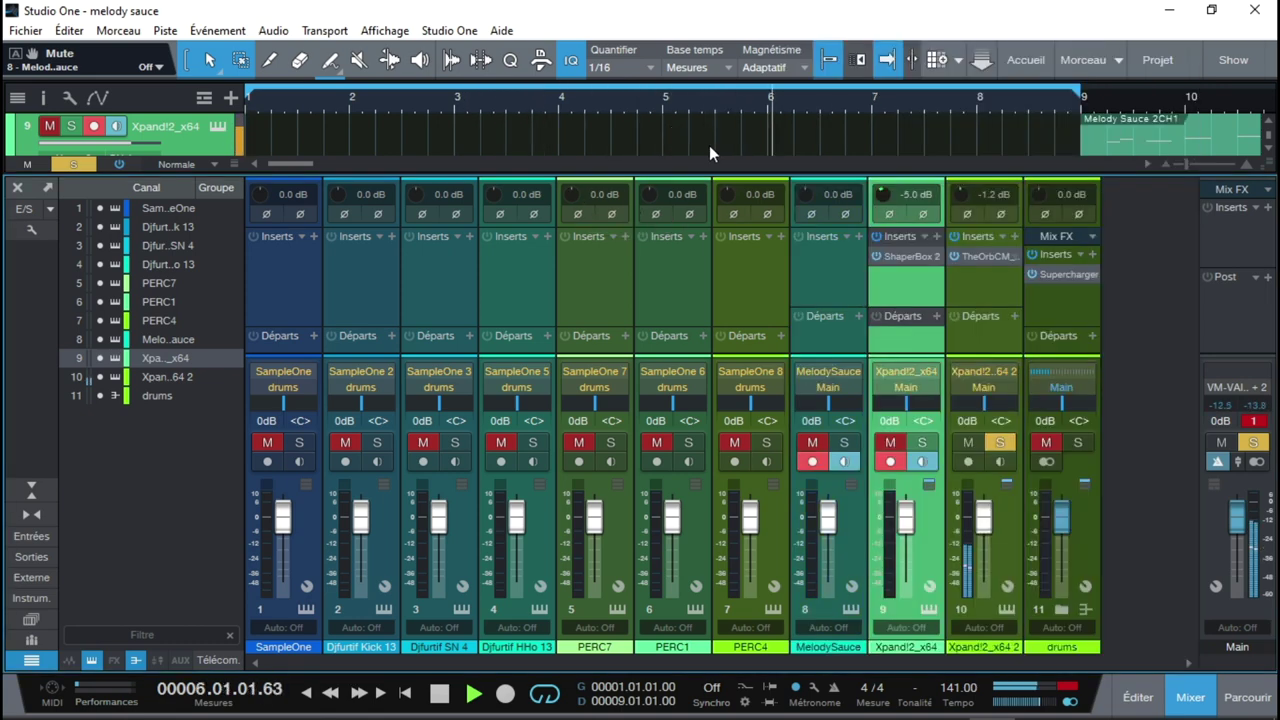
- Hide the mixer and turn off solo on the Xpand!2_x64 2 track
key("F3")
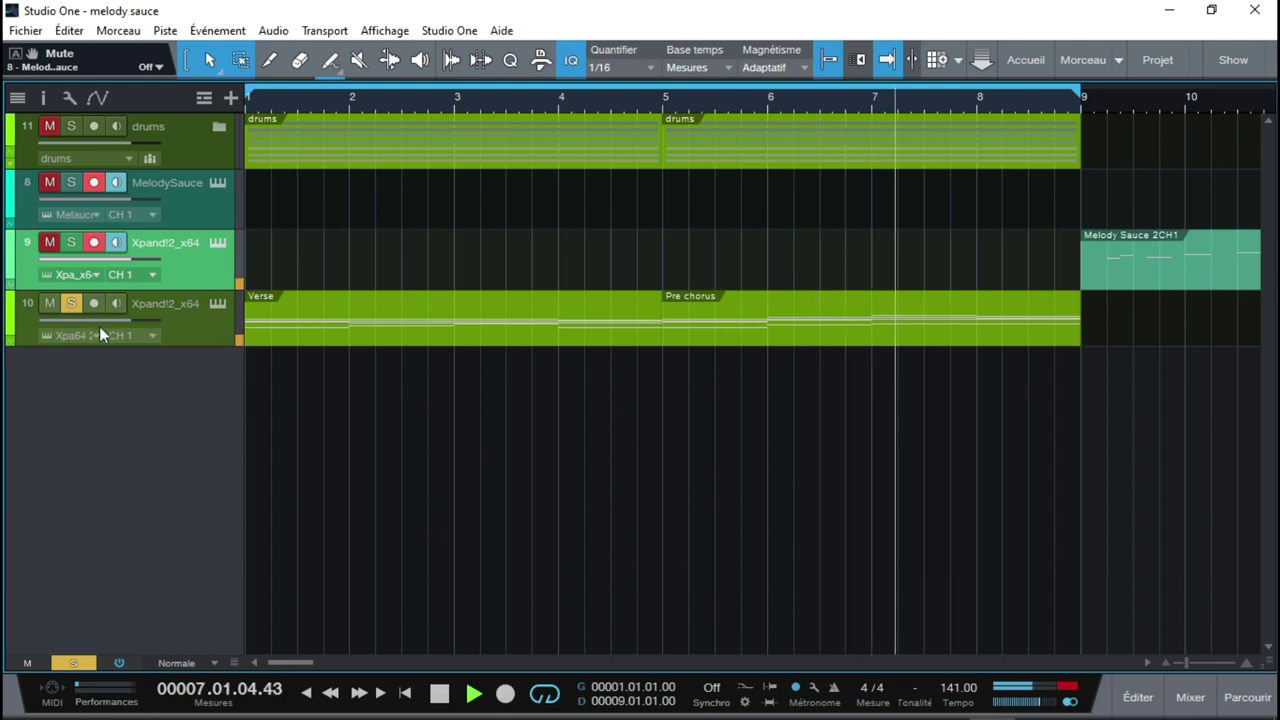
left_click(70, 304)
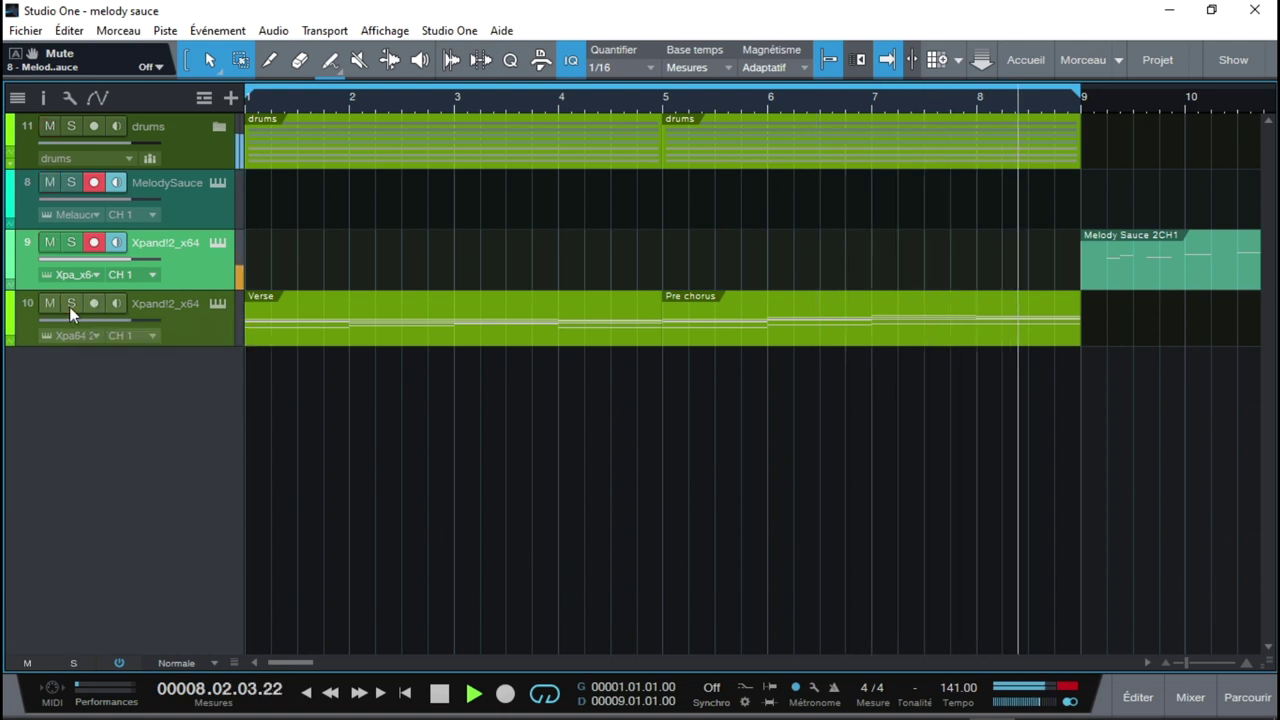
right_click(220, 337)
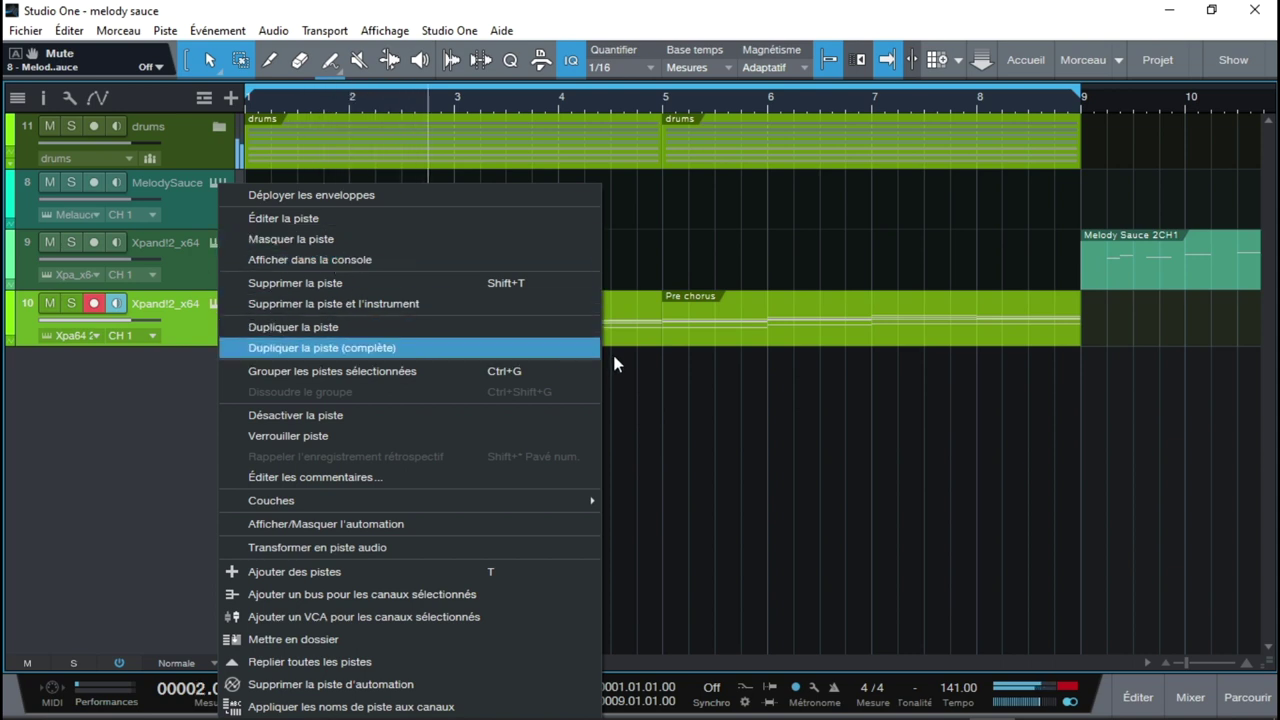
left_click(678, 455)
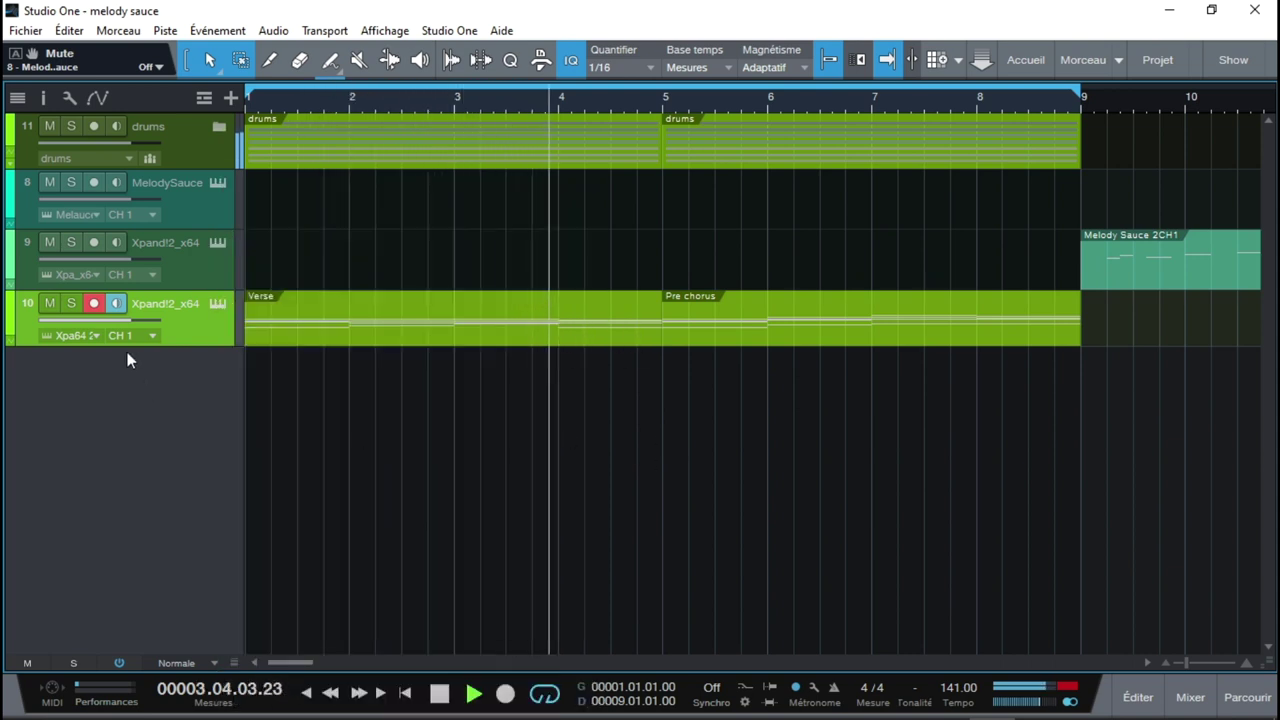
- View the Xpand!2 instrument on track 10, close it, and show the track's Emphasis automation
left_click(219, 305)
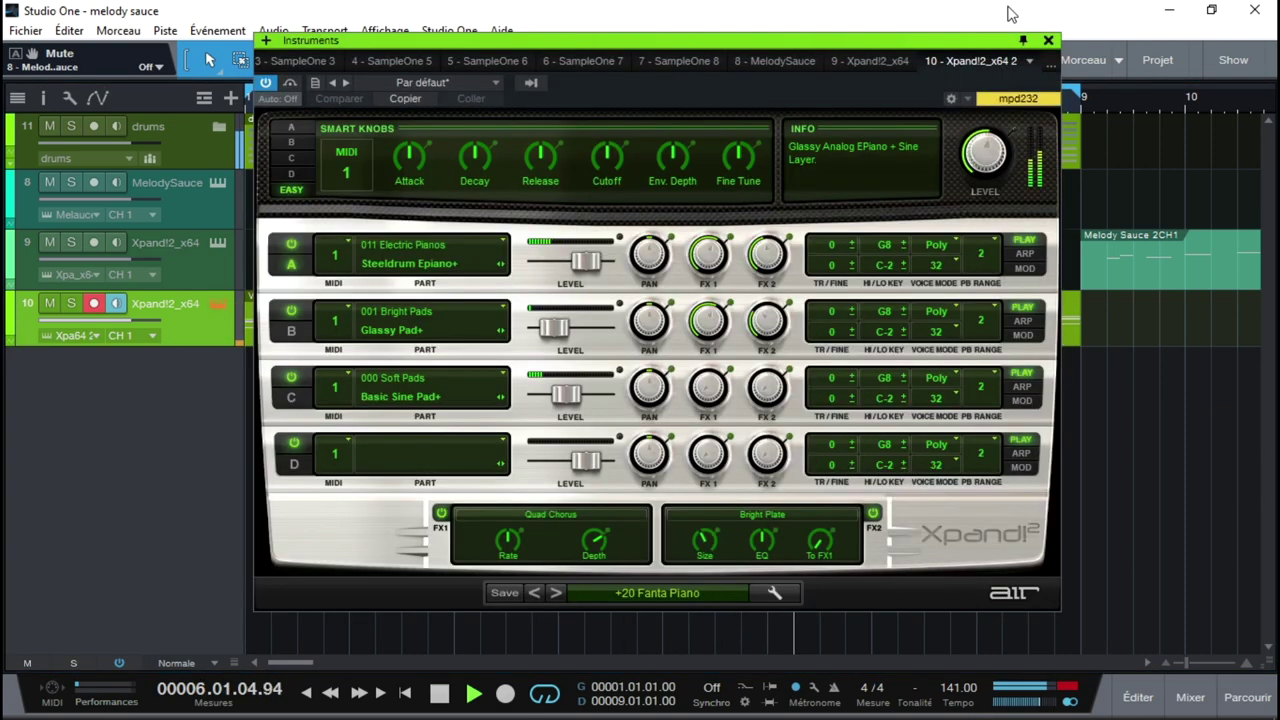
left_click(1048, 40)
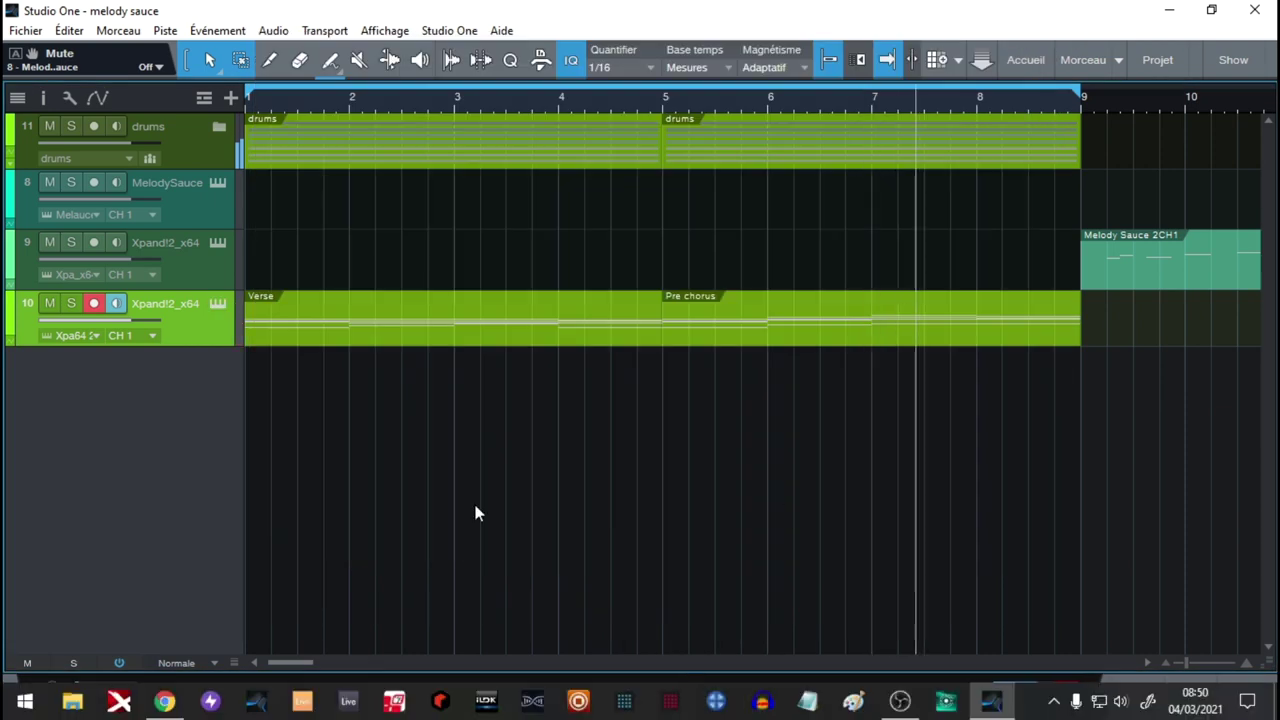
right_click(212, 339)
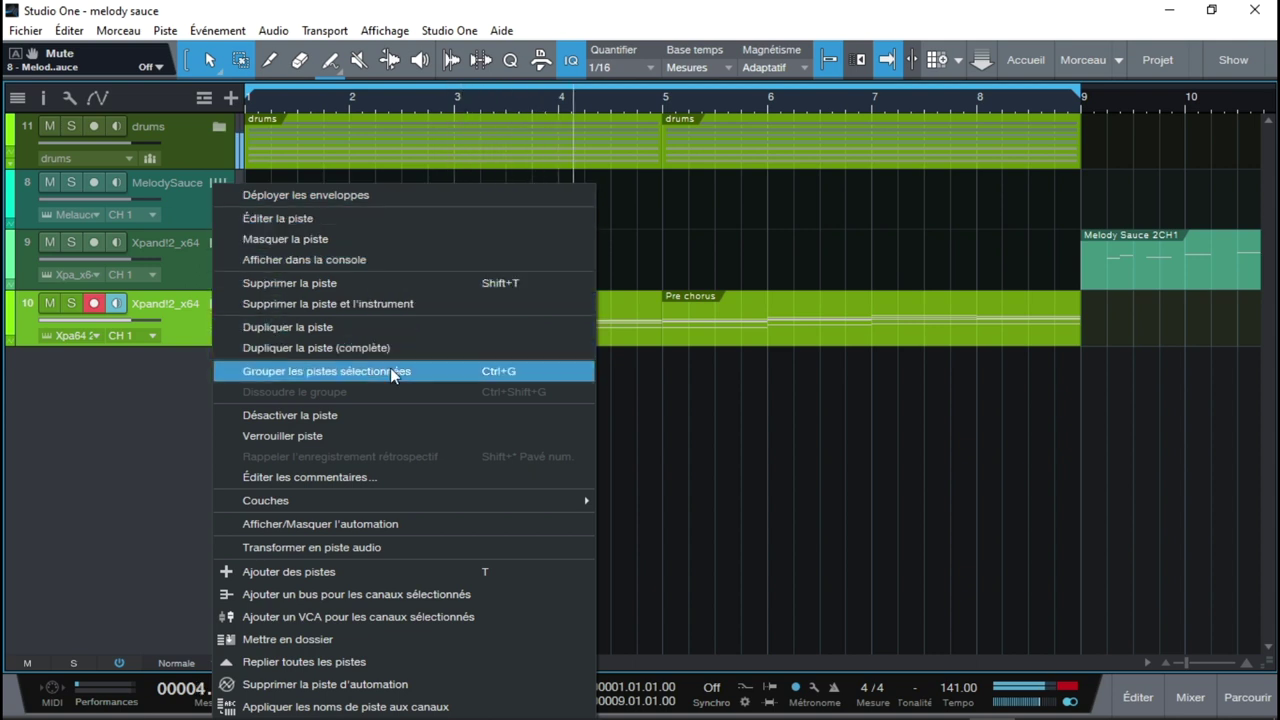
left_click(405, 523)
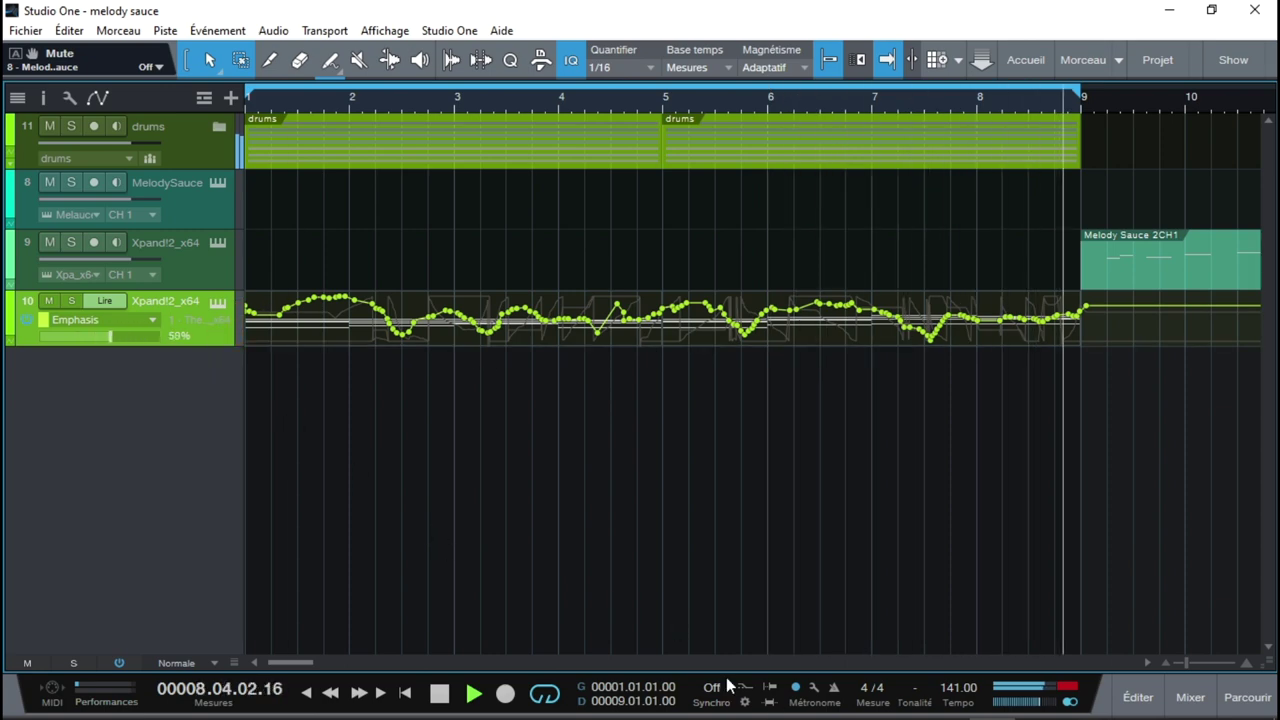
- Adjust Mix and set Smooth to 63% in the TheOrbCM insert on mixer channel 10, closing the plug-in when done
key("F3")
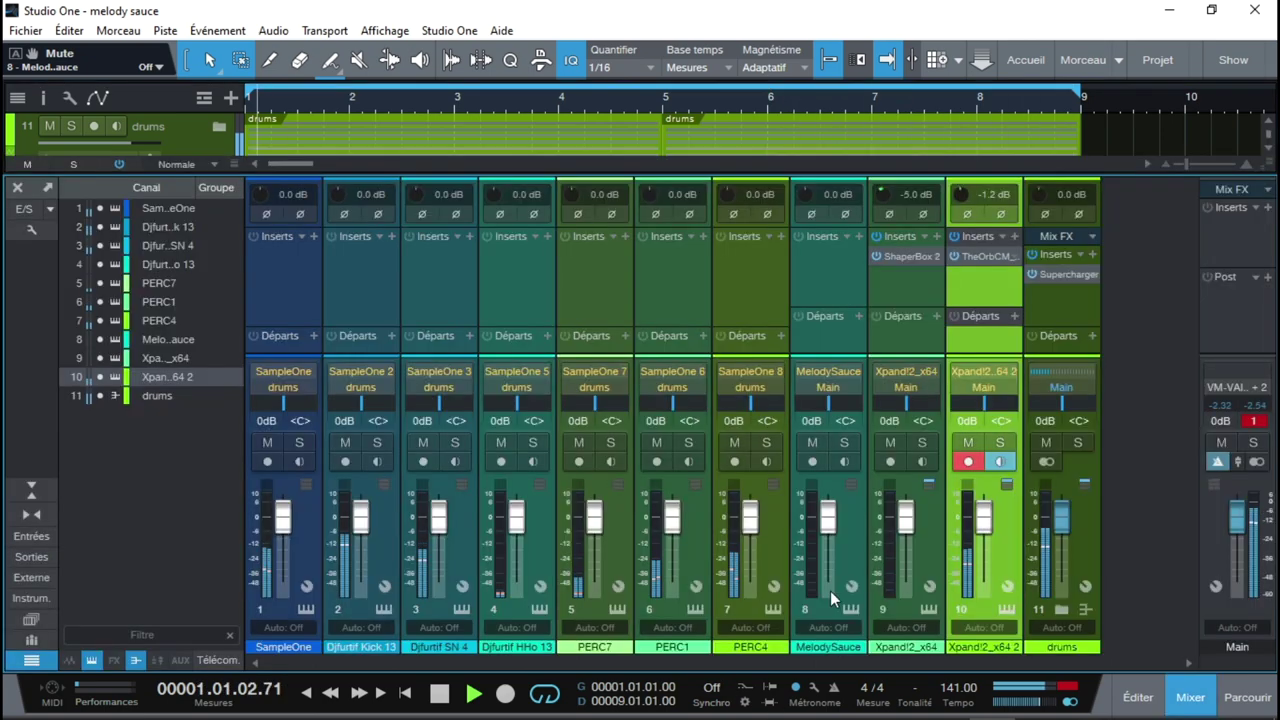
left_click(976, 257)
left_click(976, 257)
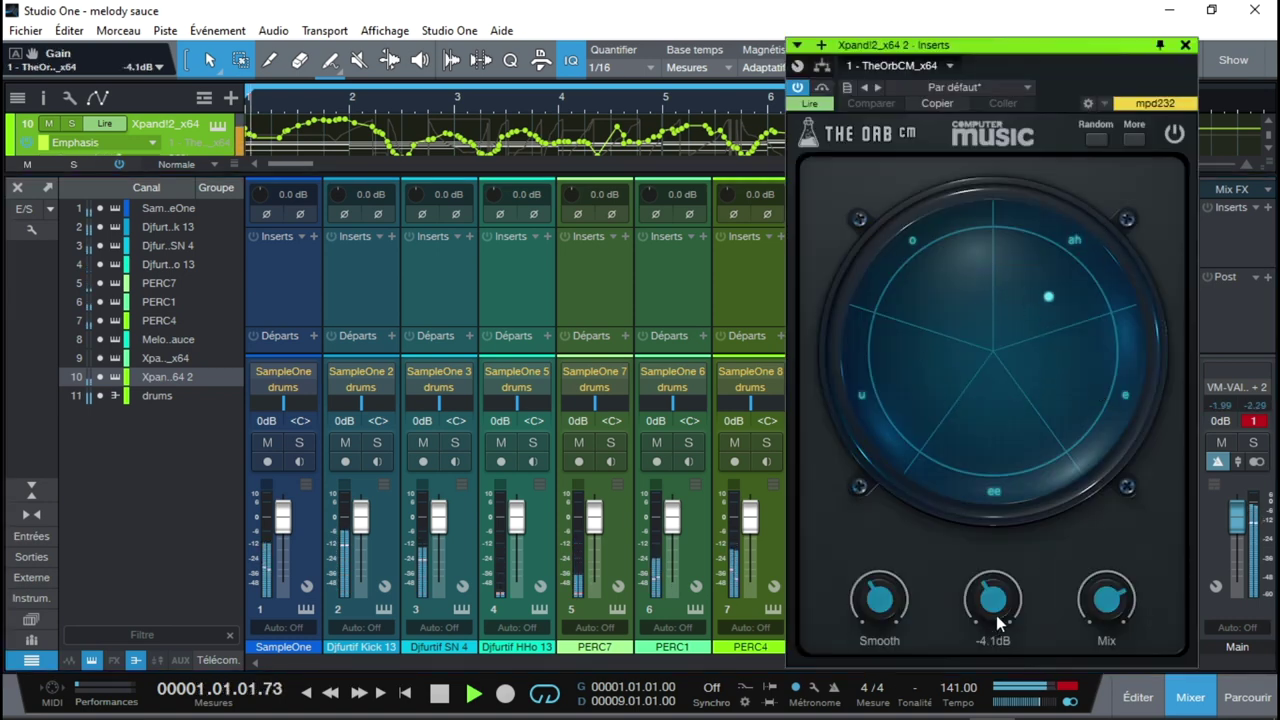
mouse_move(1105, 596)
left_click_drag(1105, 596, 1099, 524)
left_click_drag(880, 598, 880, 567)
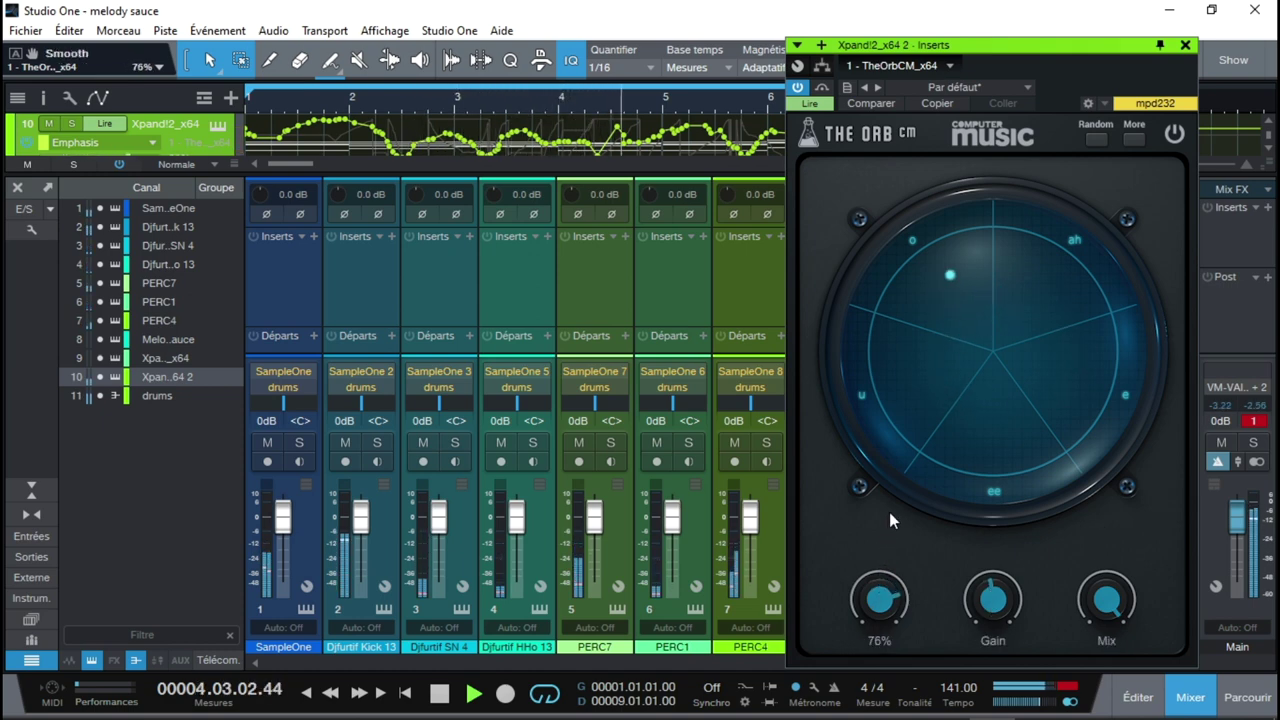
left_click_drag(884, 500, 884, 496)
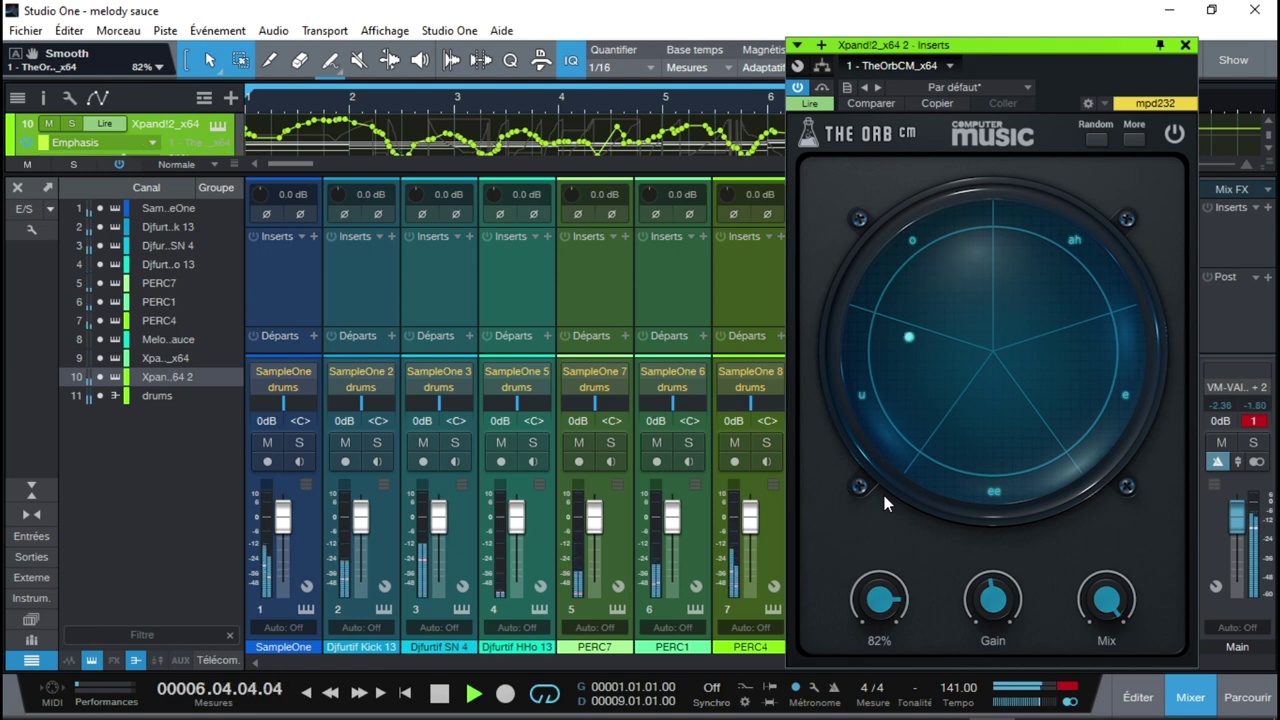
left_click_drag(880, 525, 880, 534)
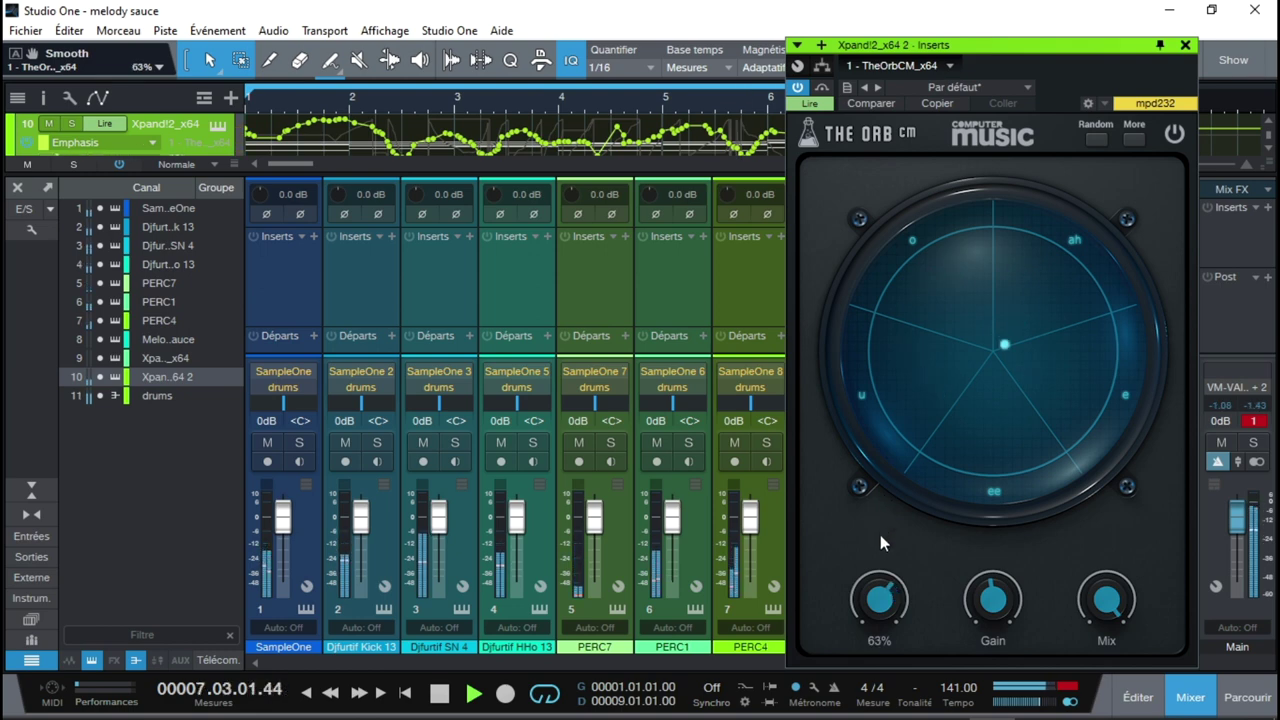
left_click(1185, 45)
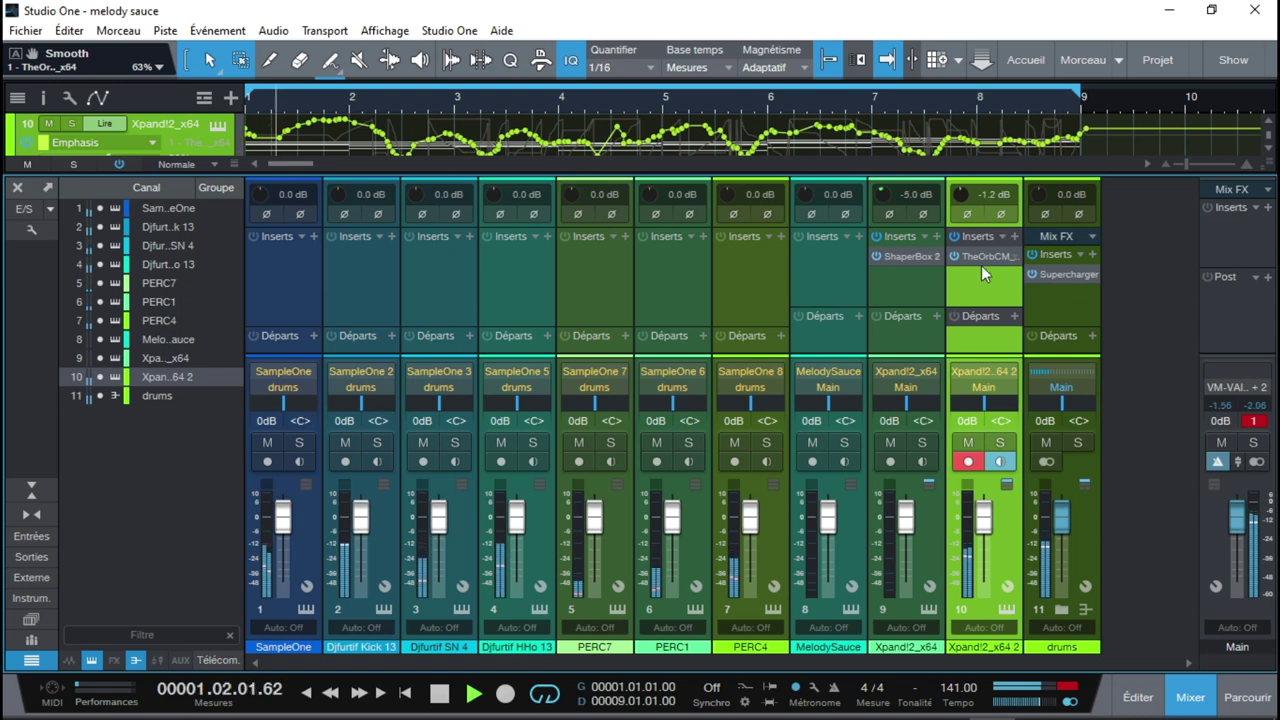
- Find UJAM's FIN-MICRO in the effects browser and add it after TheOrbCM on channel 10
left_click(1244, 705)
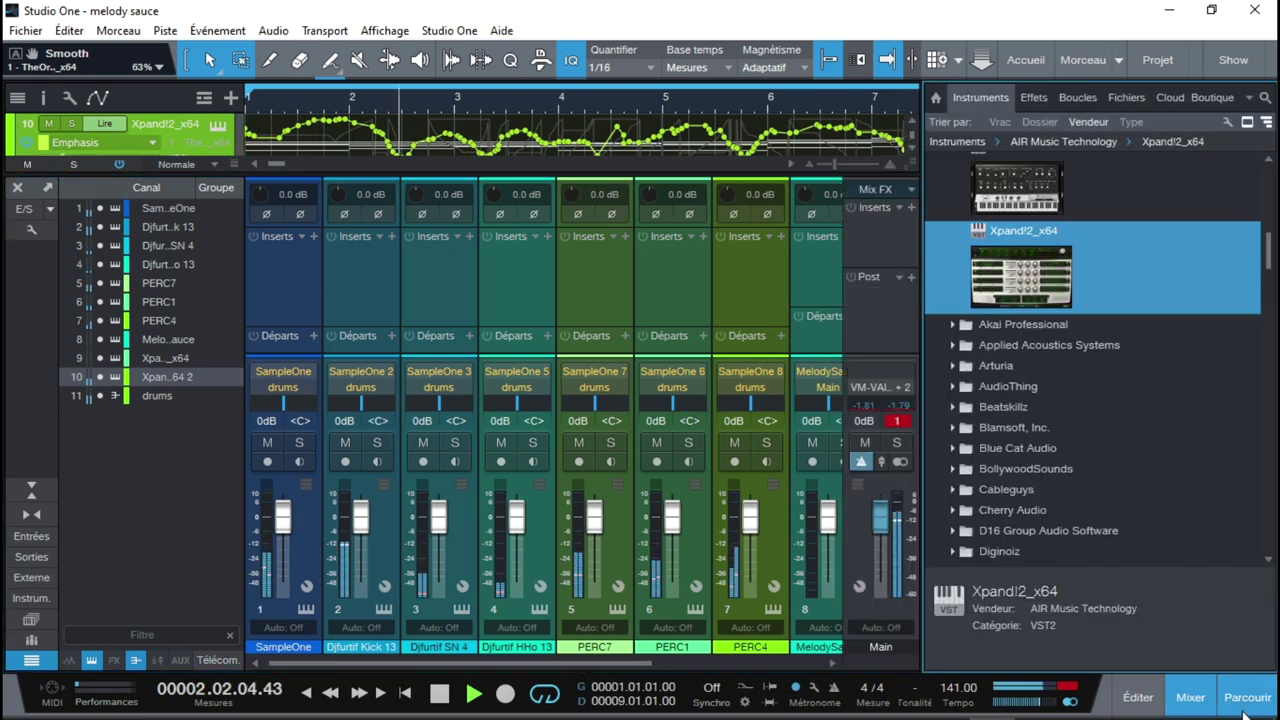
left_click(1033, 97)
scroll(1198, 246, "down", 15)
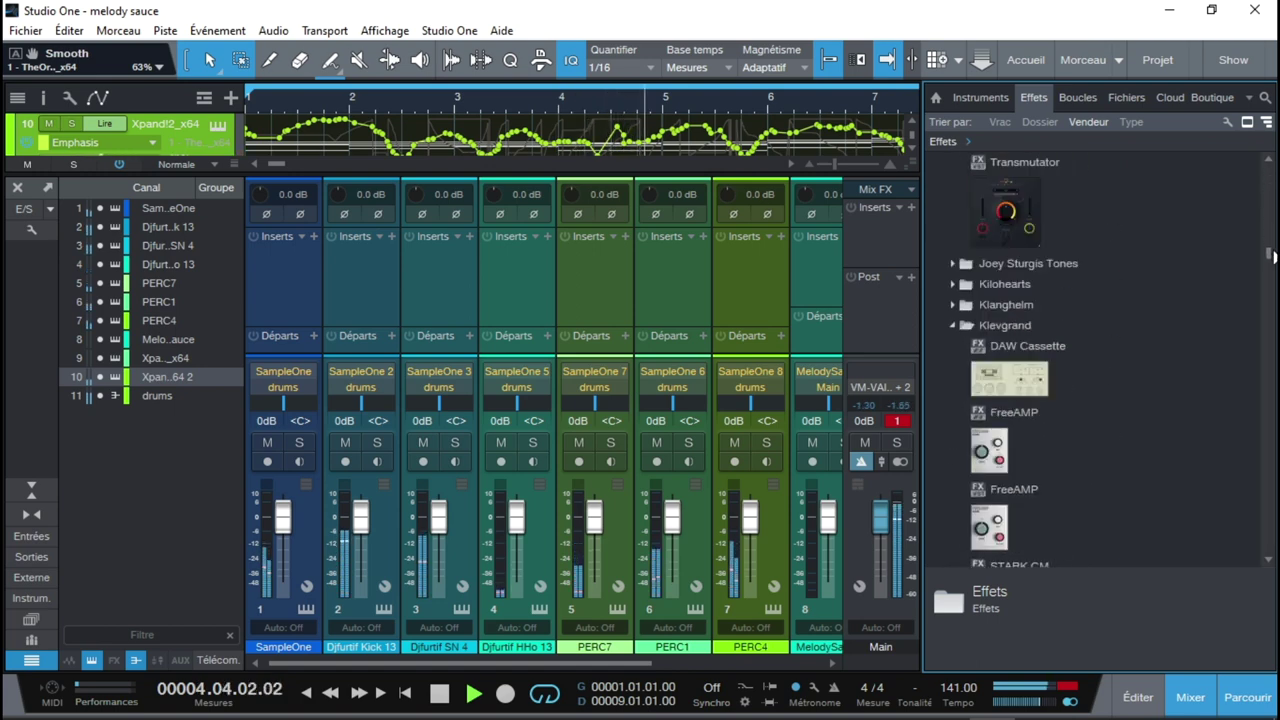
scroll(1270, 570, "down", 20)
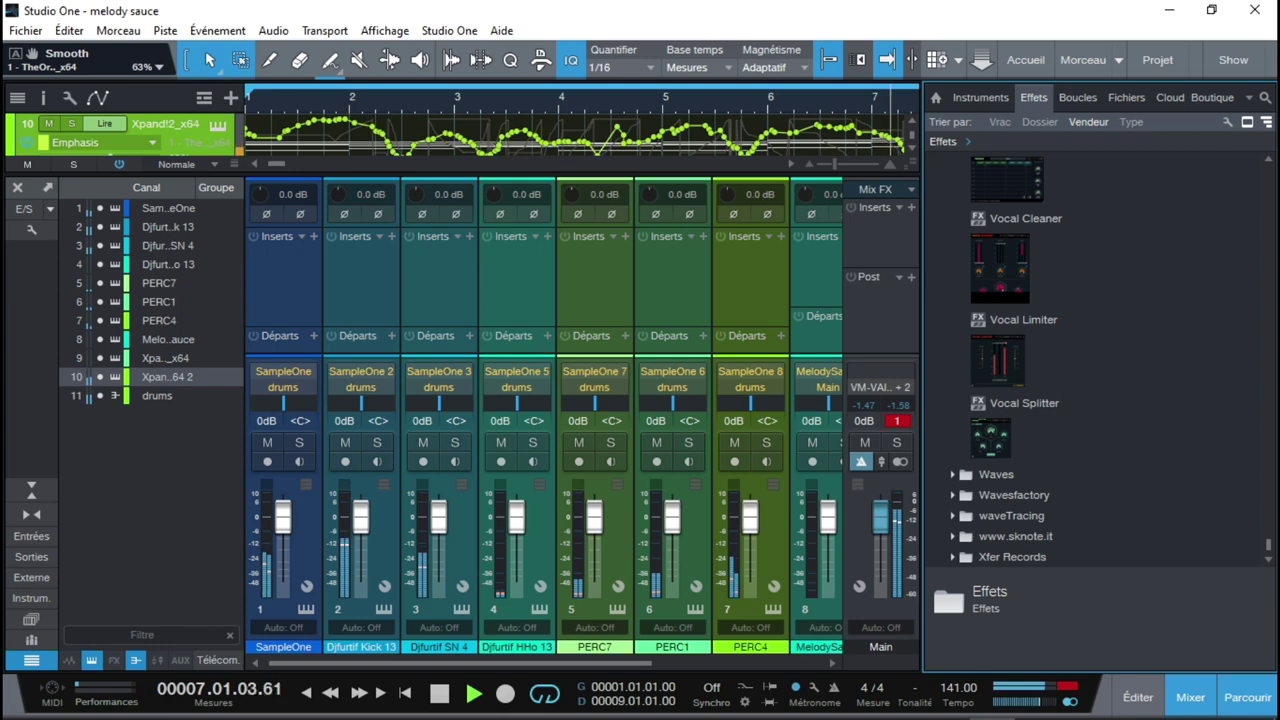
scroll(1272, 538, "up", 5)
left_click_drag(1272, 538, 1268, 449)
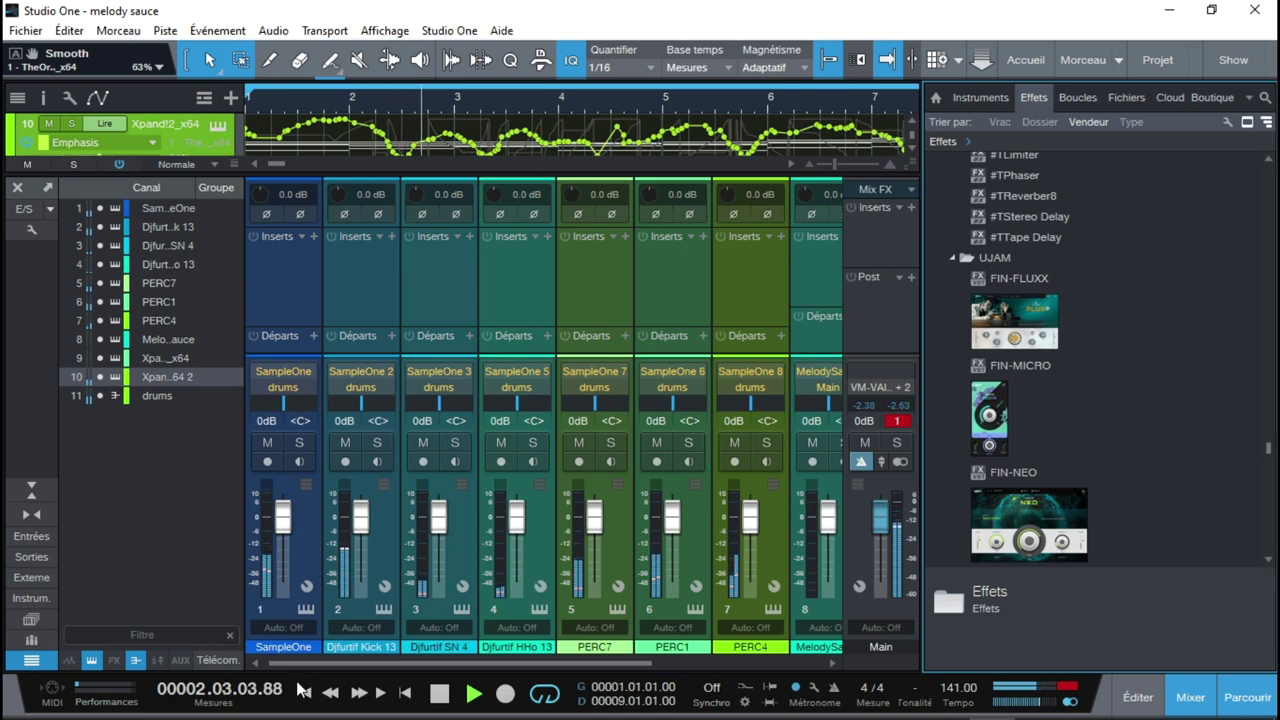
left_click_drag(461, 659, 645, 670)
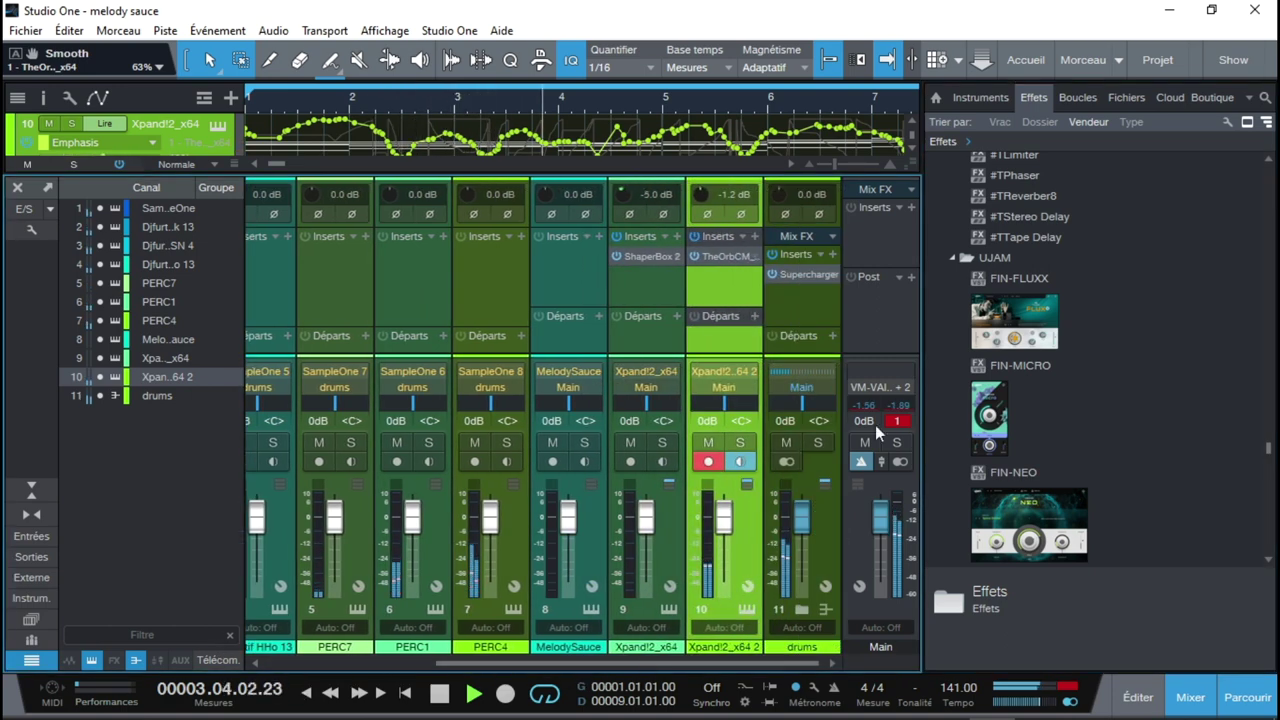
left_click(986, 410)
left_click_drag(986, 410, 714, 273)
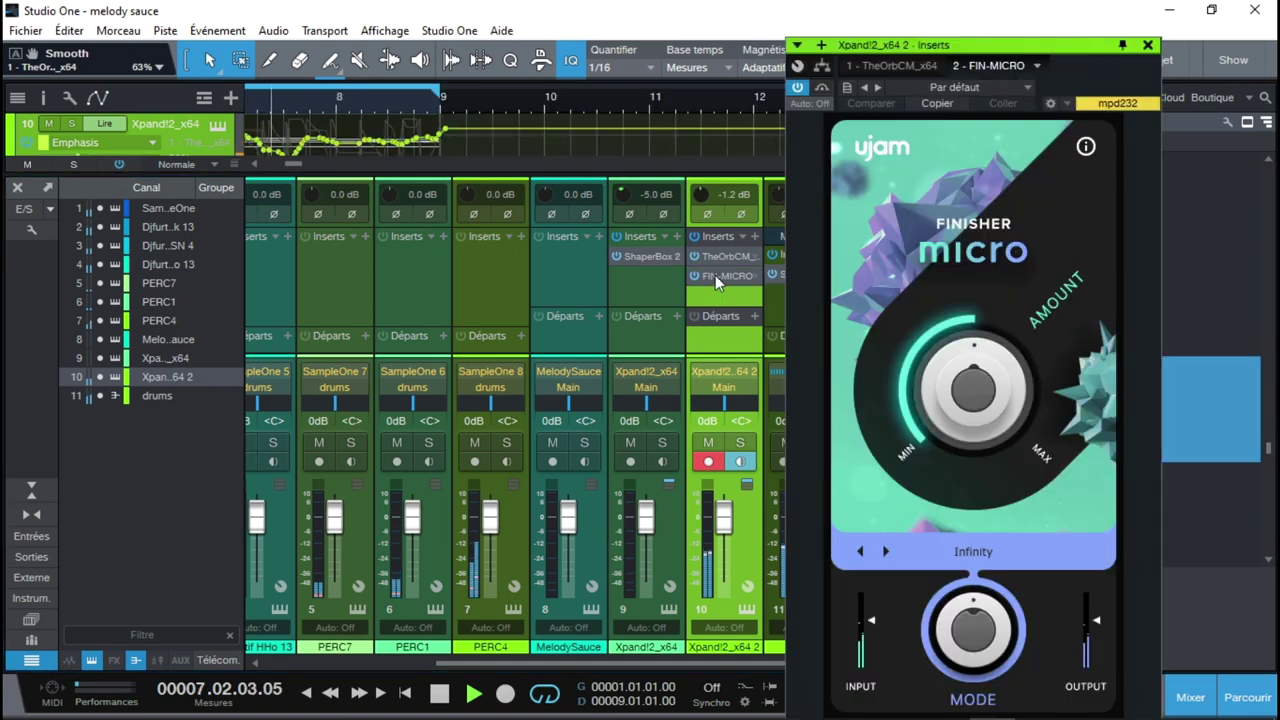
- Audition the Rotor Cab and AutoPan VariSpeed modes in FIN-MICRO, and set Amount to 56
left_click(966, 628)
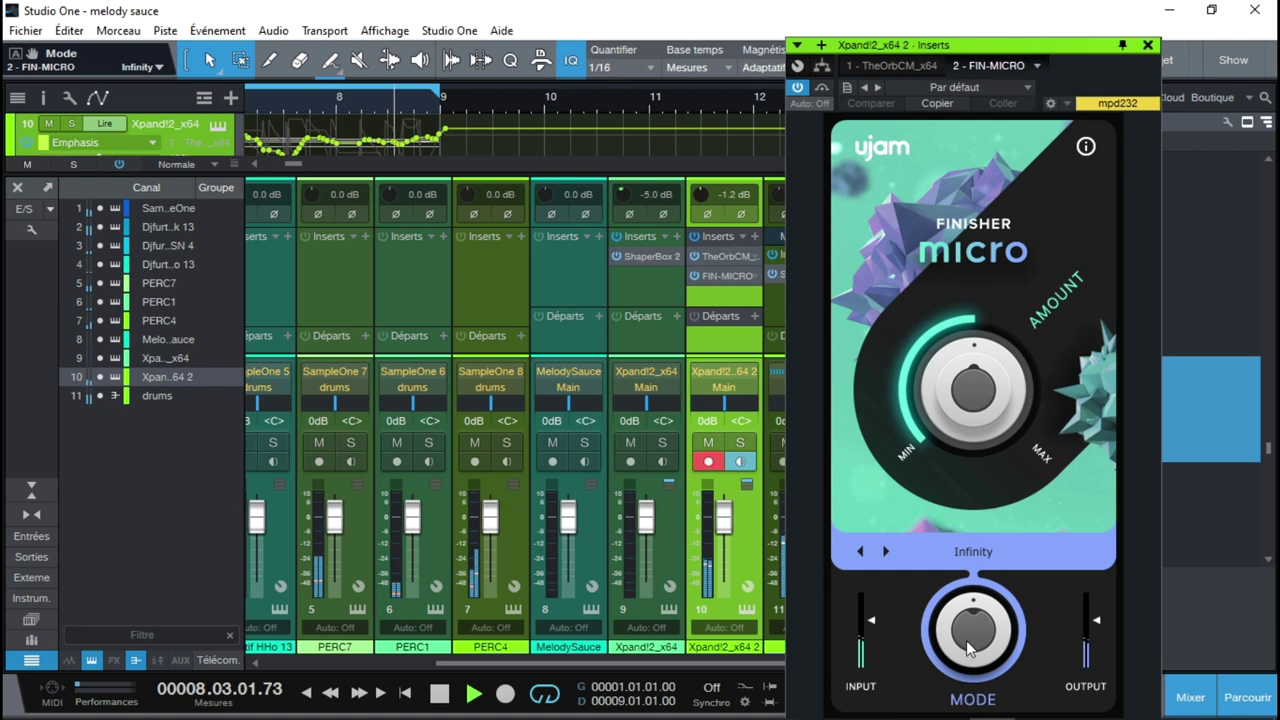
left_click_drag(966, 628, 965, 561)
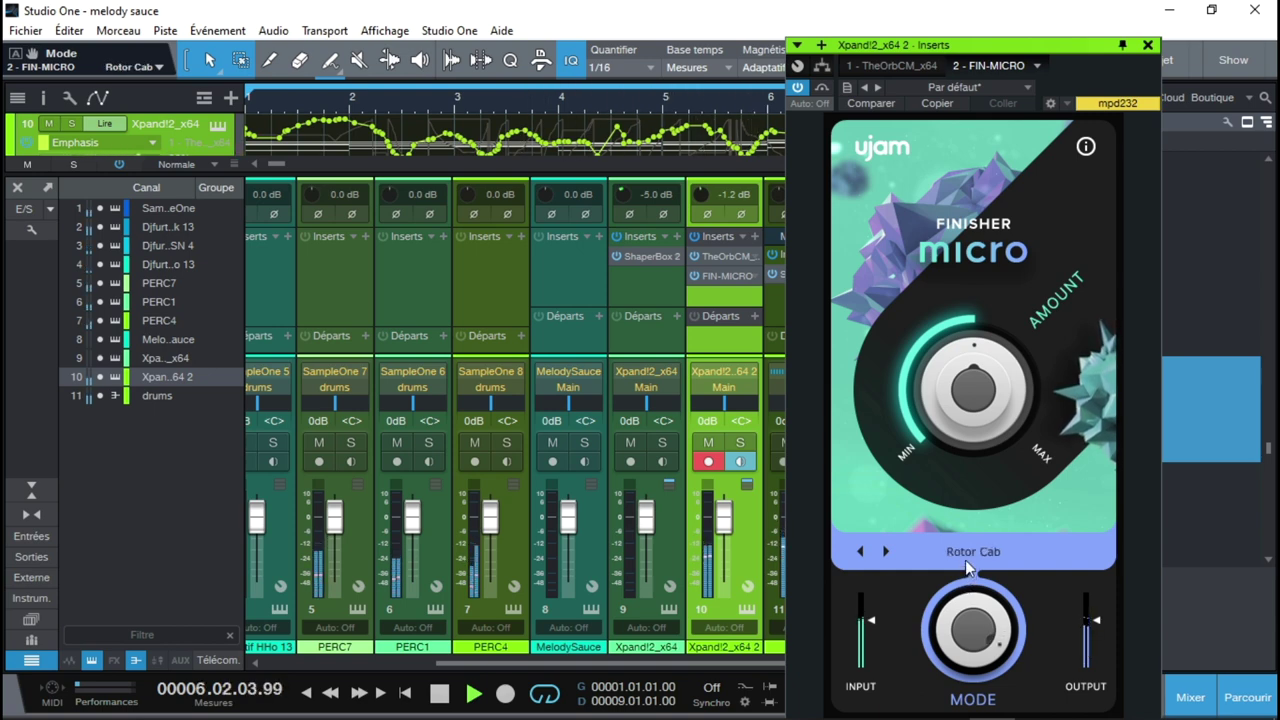
left_click_drag(960, 648, 975, 627)
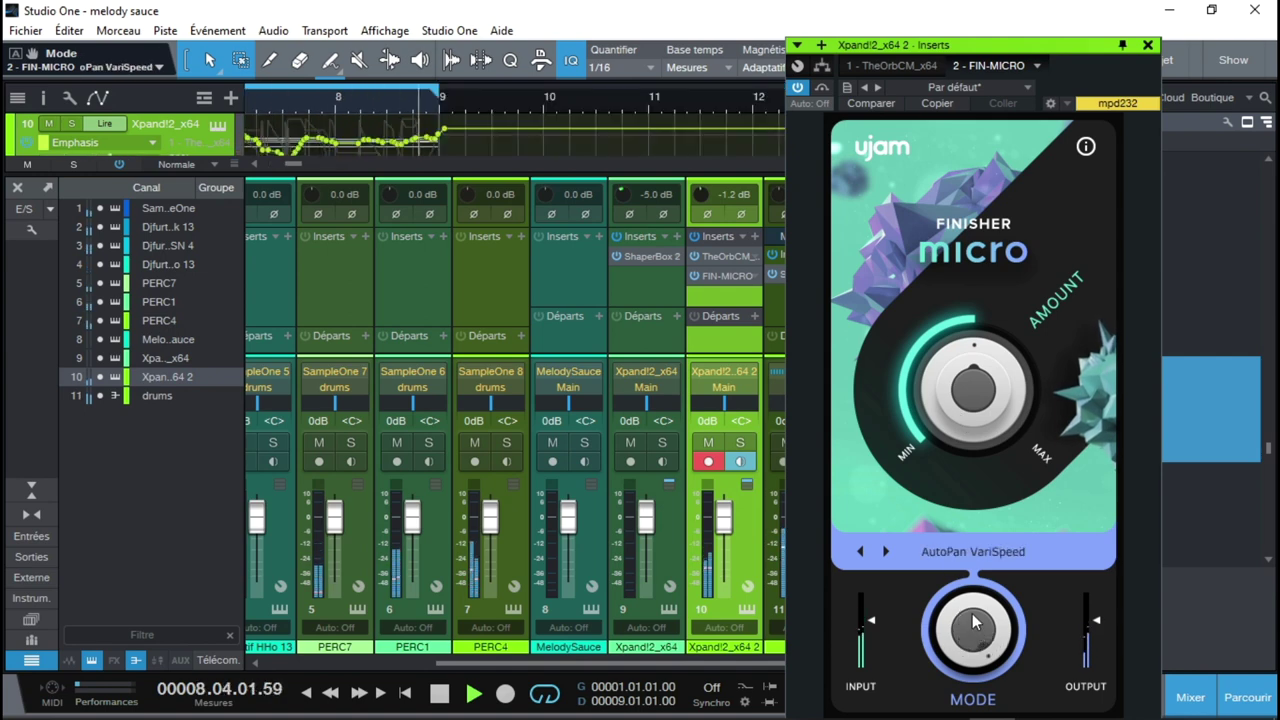
left_click_drag(974, 427, 970, 408)
- Move the FIN-MICRO window aside and turn on monitoring for the Xpand!2_x64 channel 9 and MelodySauce channel 8
left_click_drag(1000, 44, 1167, 16)
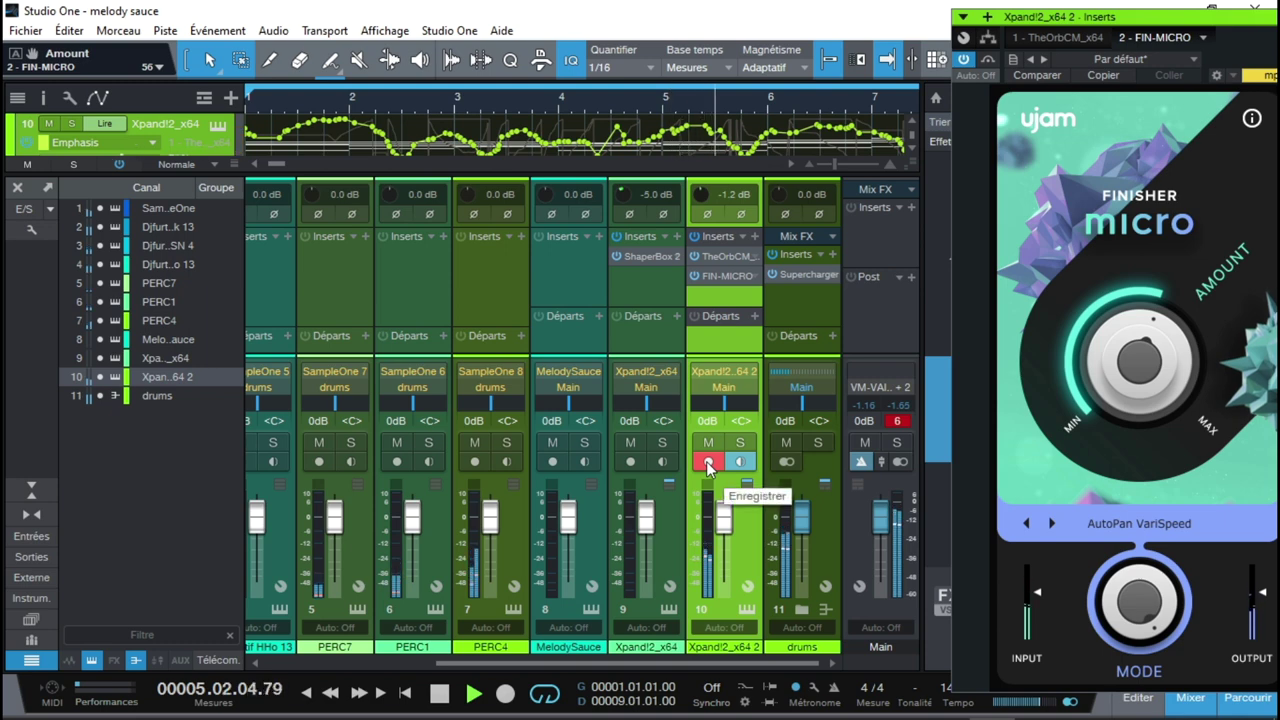
left_click(662, 462)
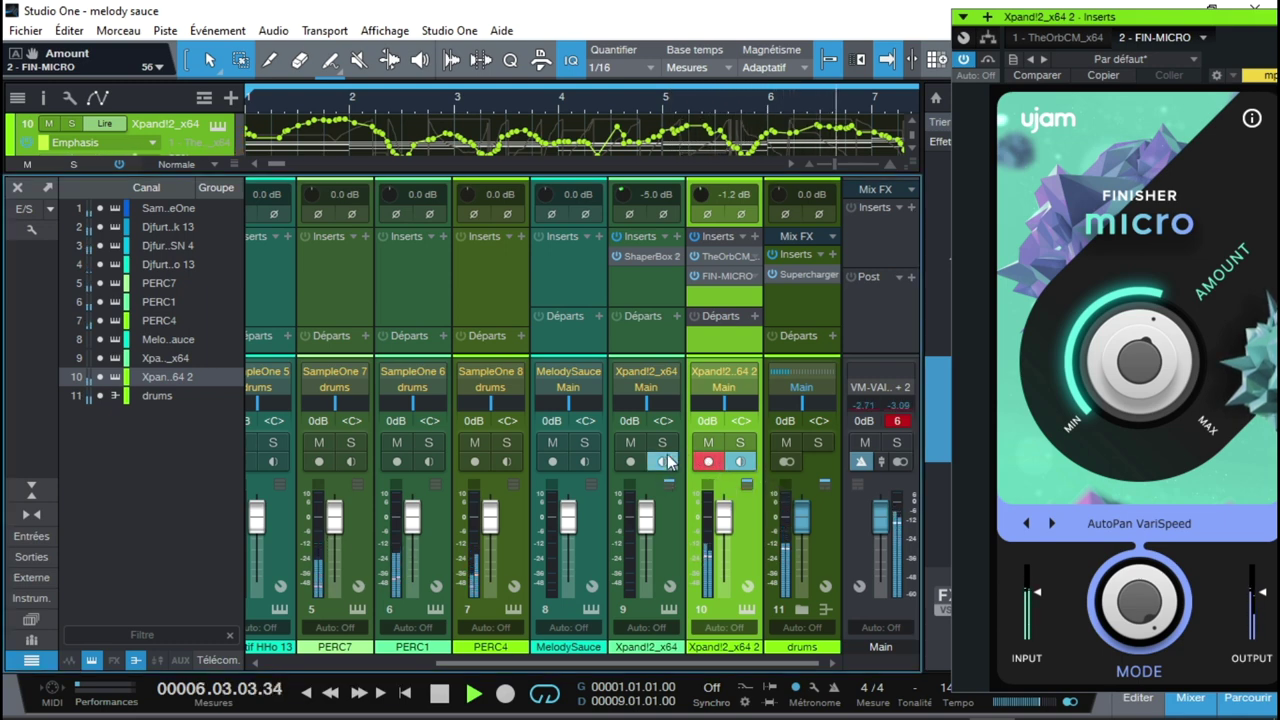
left_click(590, 463)
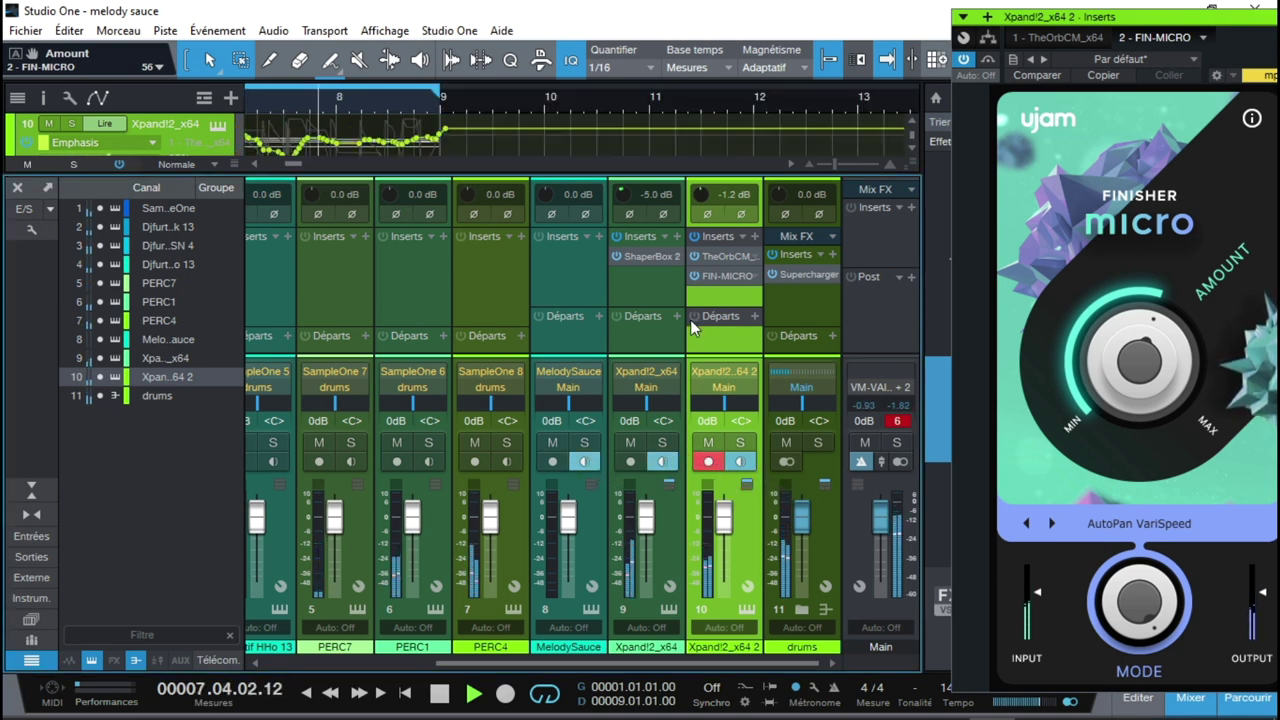
left_click(1200, 28)
left_click_drag(1200, 28, 1062, 8)
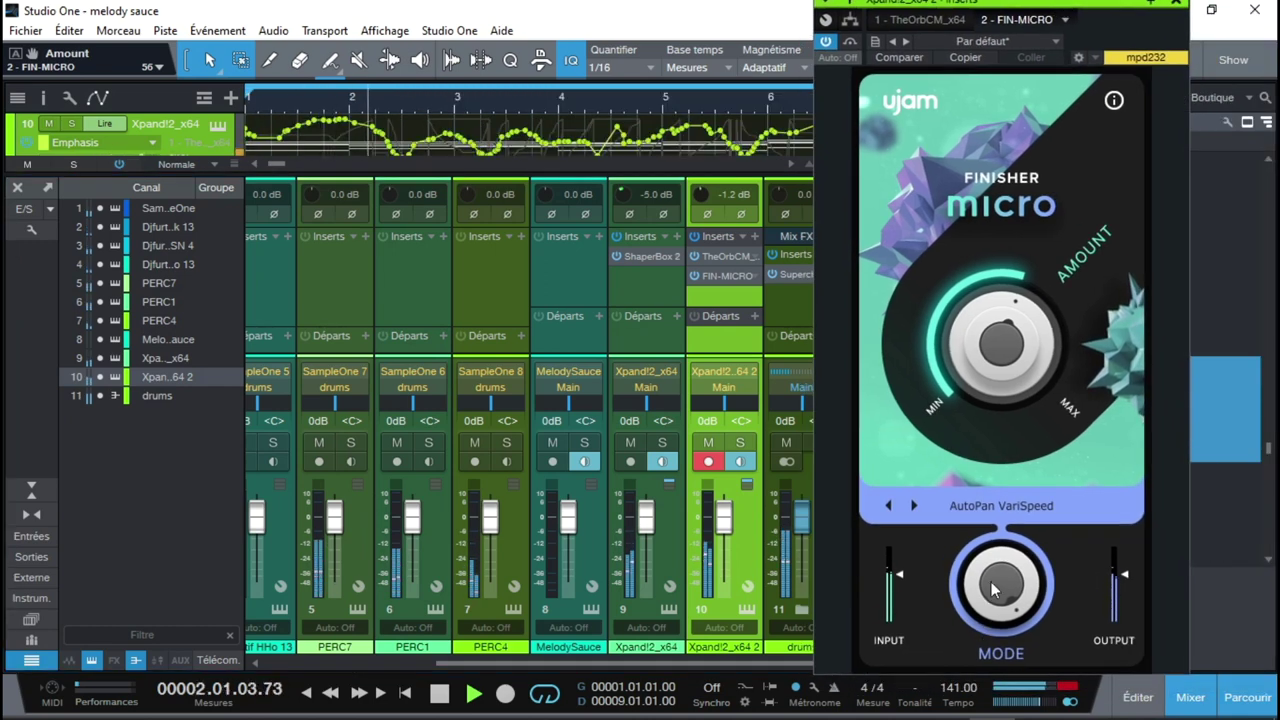
- Audition the FIN-MICRO modes from CombFilter and SlamCompressor to VariBite, raising Amount to 77
left_click(912, 505)
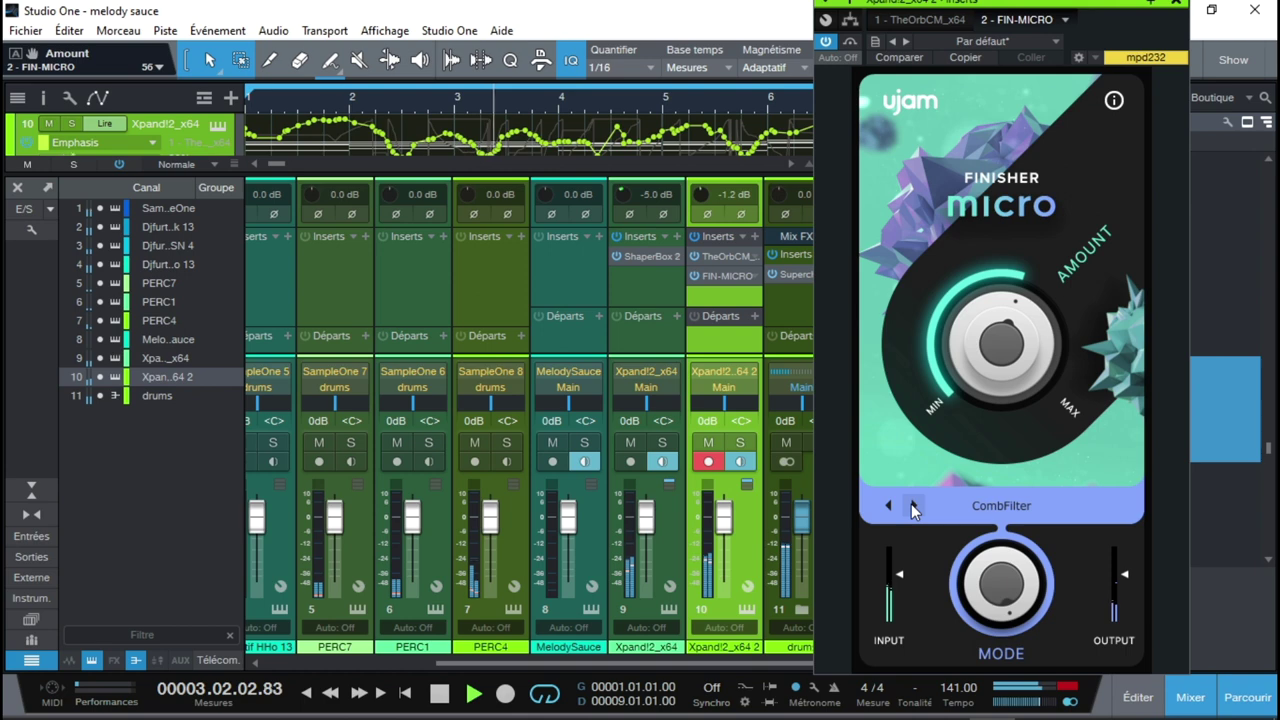
left_click(911, 505)
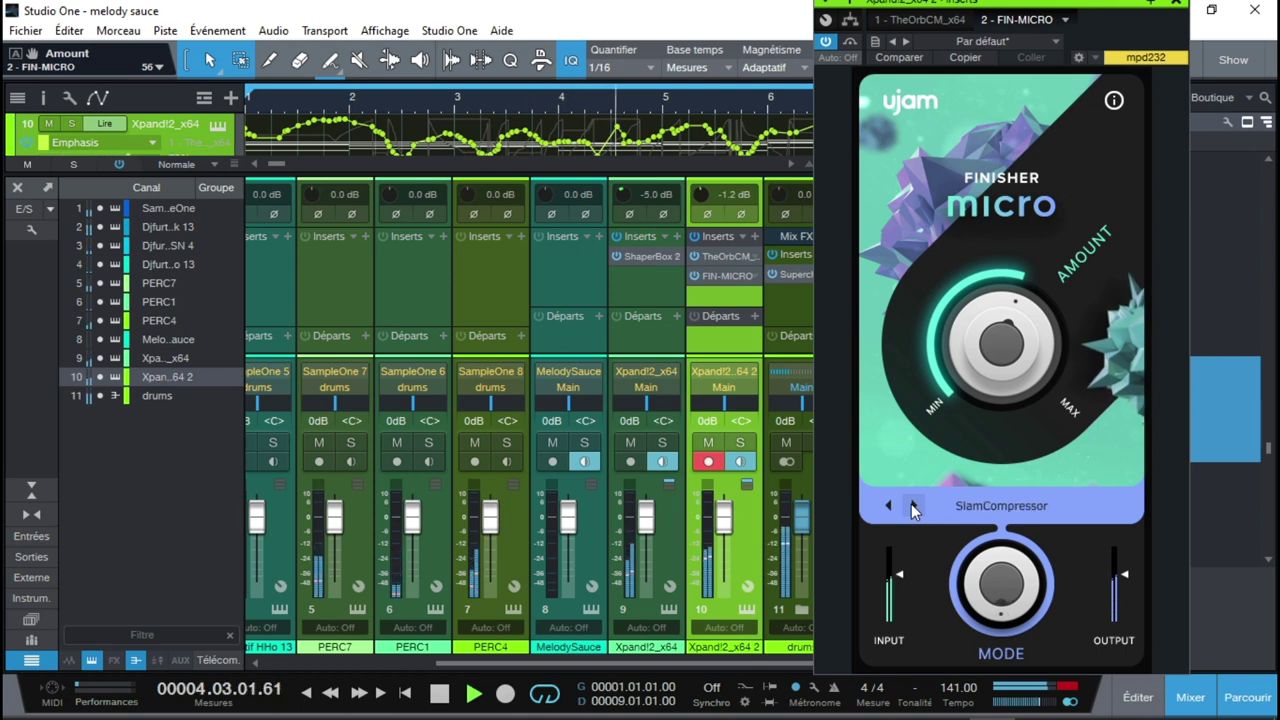
left_click(911, 505)
left_click_drag(1001, 368, 996, 350)
left_click(909, 507)
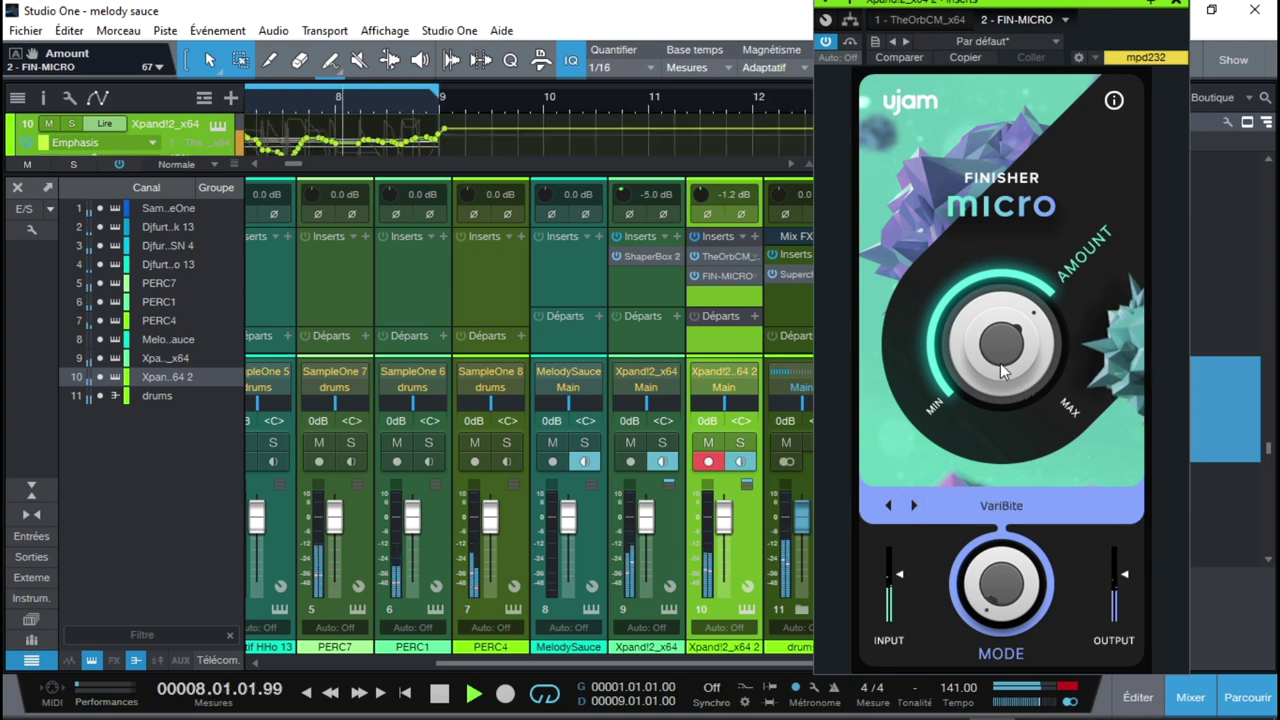
left_click_drag(1000, 363, 1000, 347)
- Audition the FIN-MICRO modes from Flanger and Chorus to LP24, lower Amount to 38, and switch to HP12
left_click(913, 506)
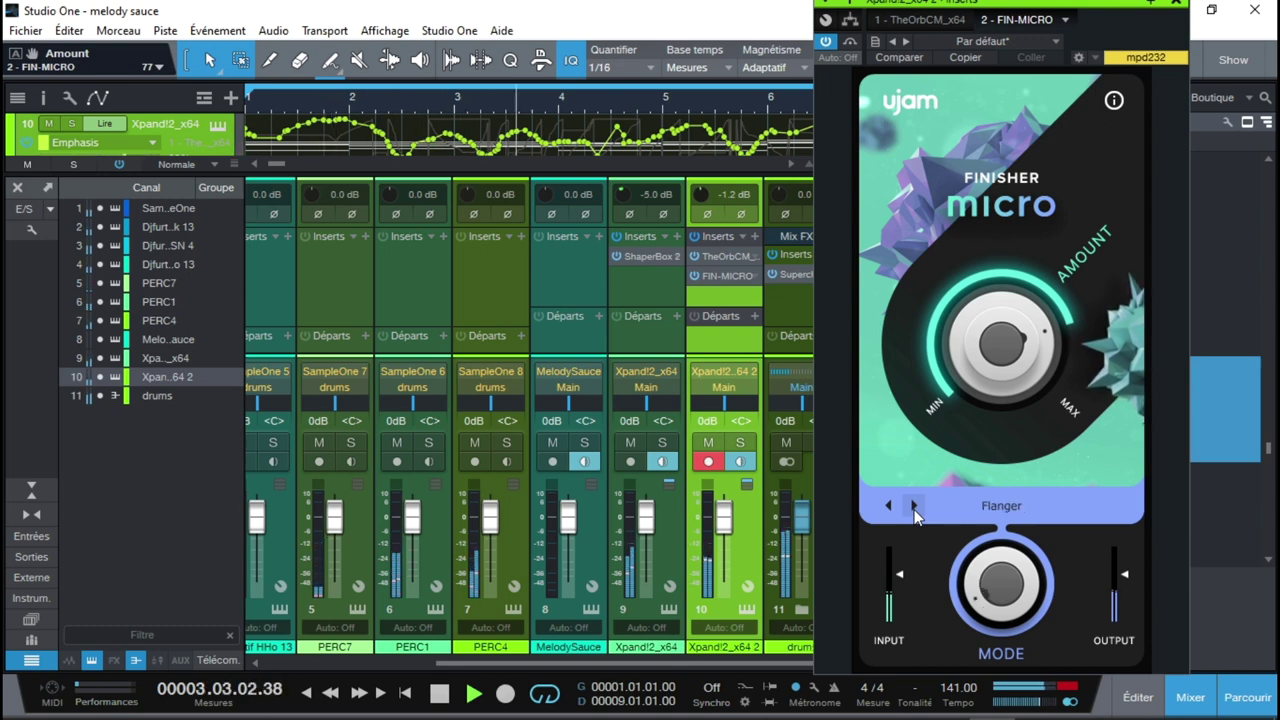
left_click(913, 506)
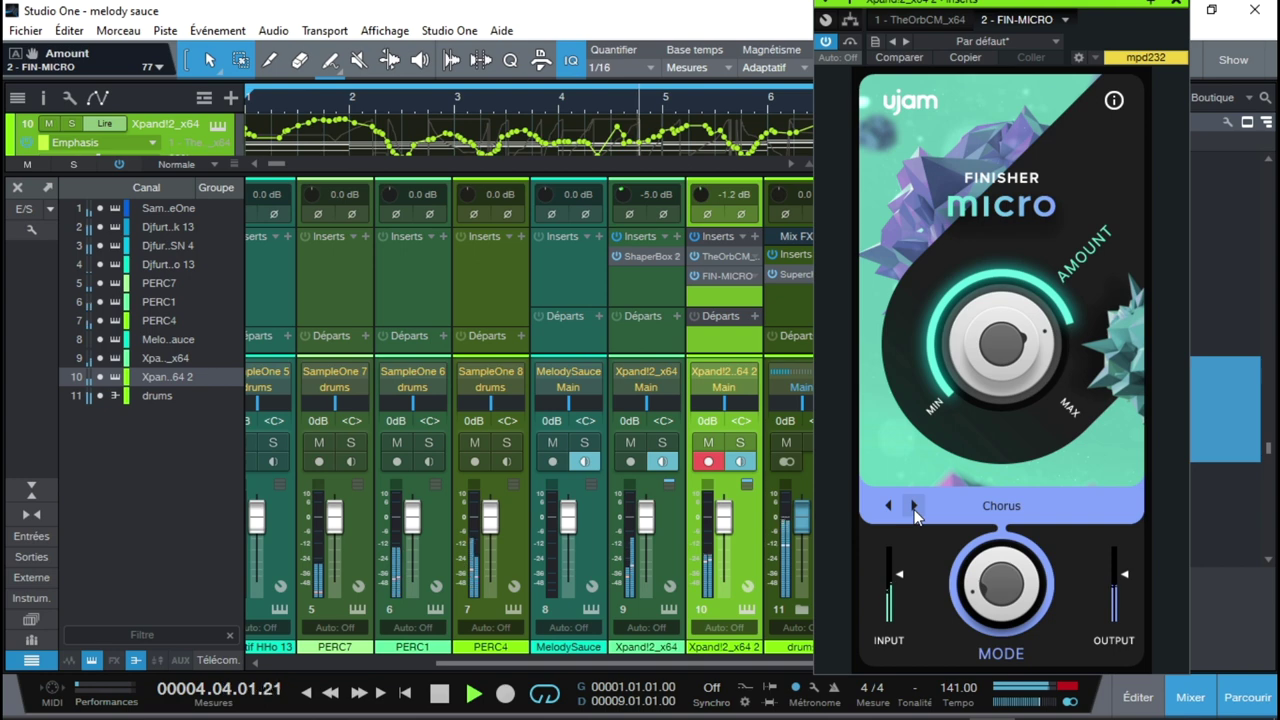
left_click(913, 506)
left_click(913, 506)
left_click(913, 506)
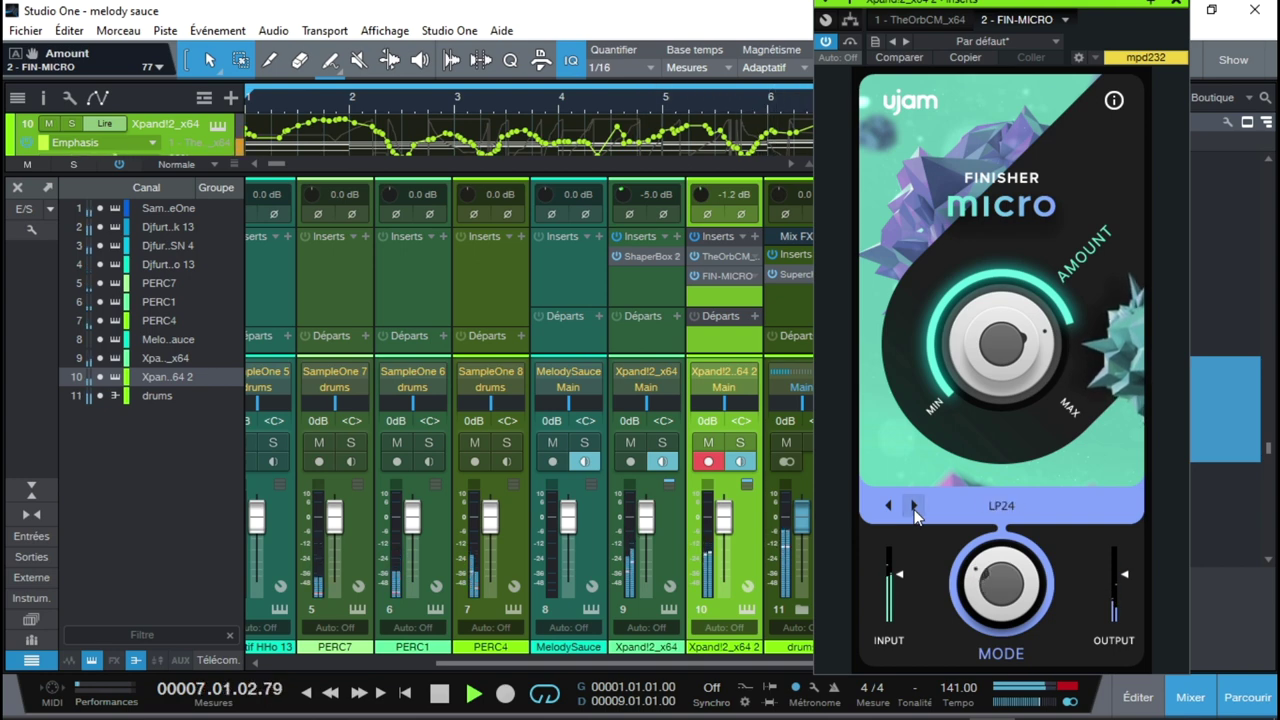
left_click_drag(1009, 322, 988, 413)
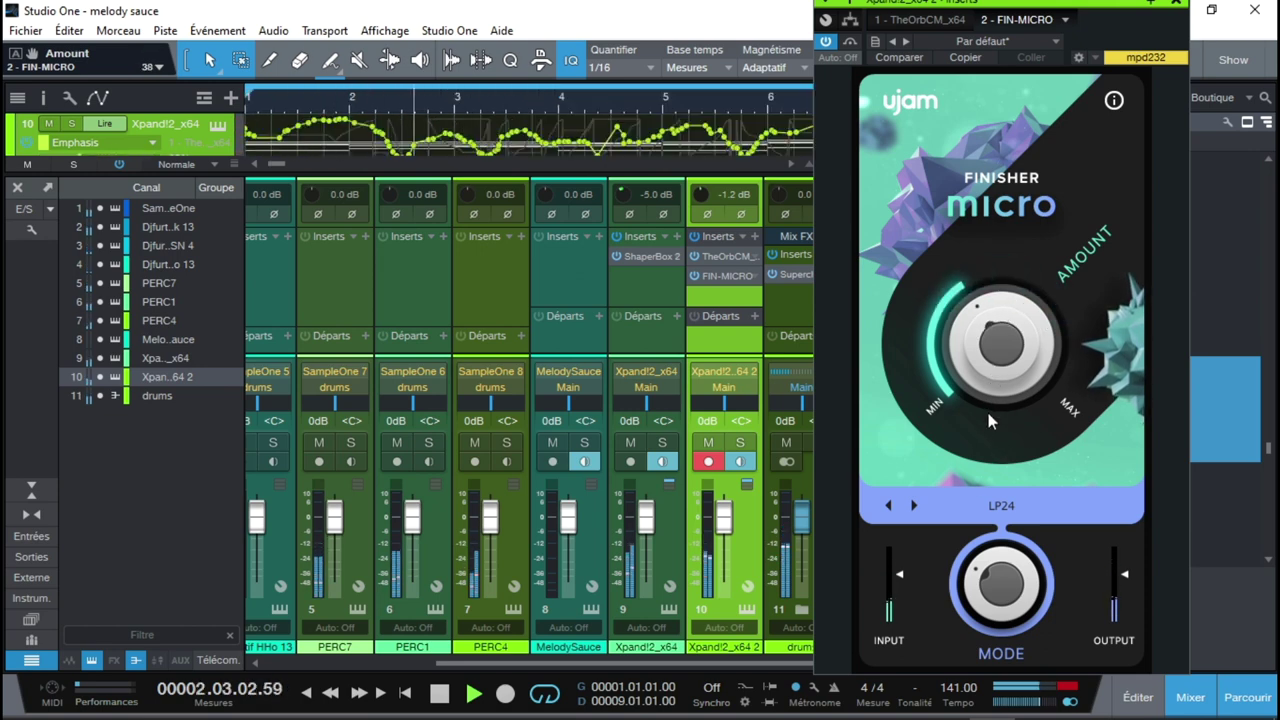
left_click(913, 506)
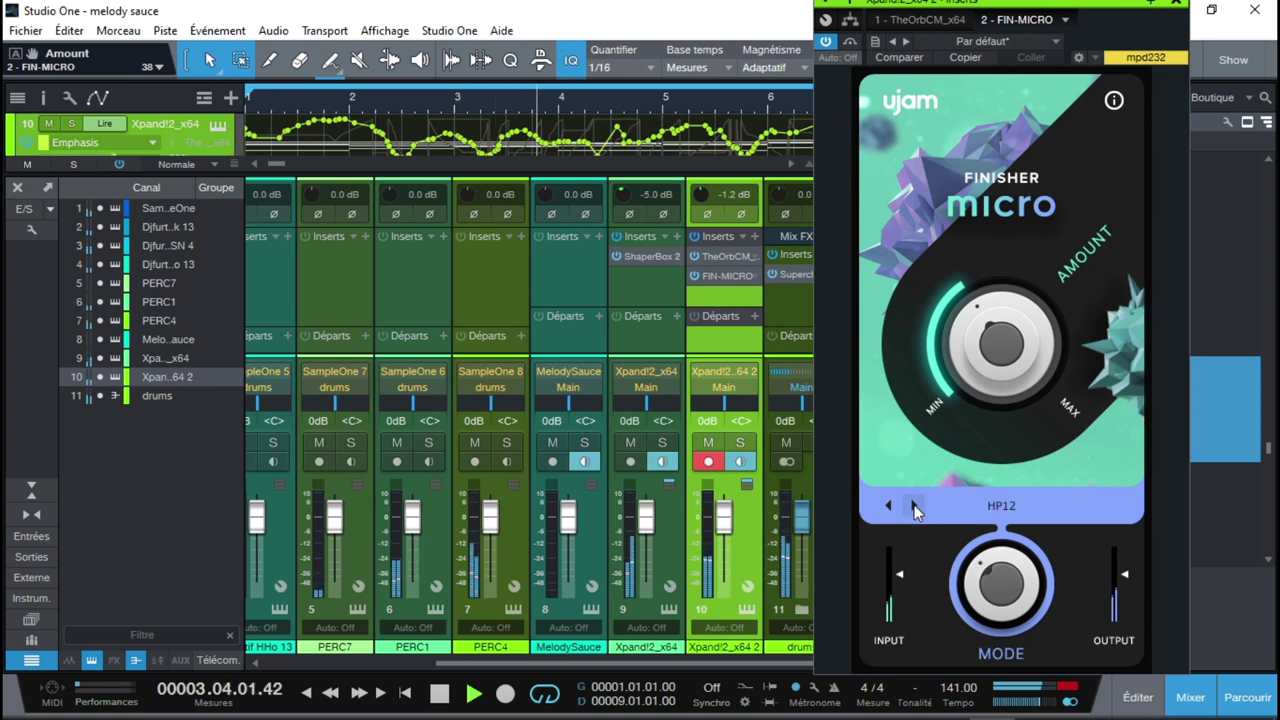
- Audition FIN-MICRO's Simple Ambience mode, then switch to Gater Varispeed with Amount at 56 and close the effect window
left_click(913, 506)
left_click(979, 508)
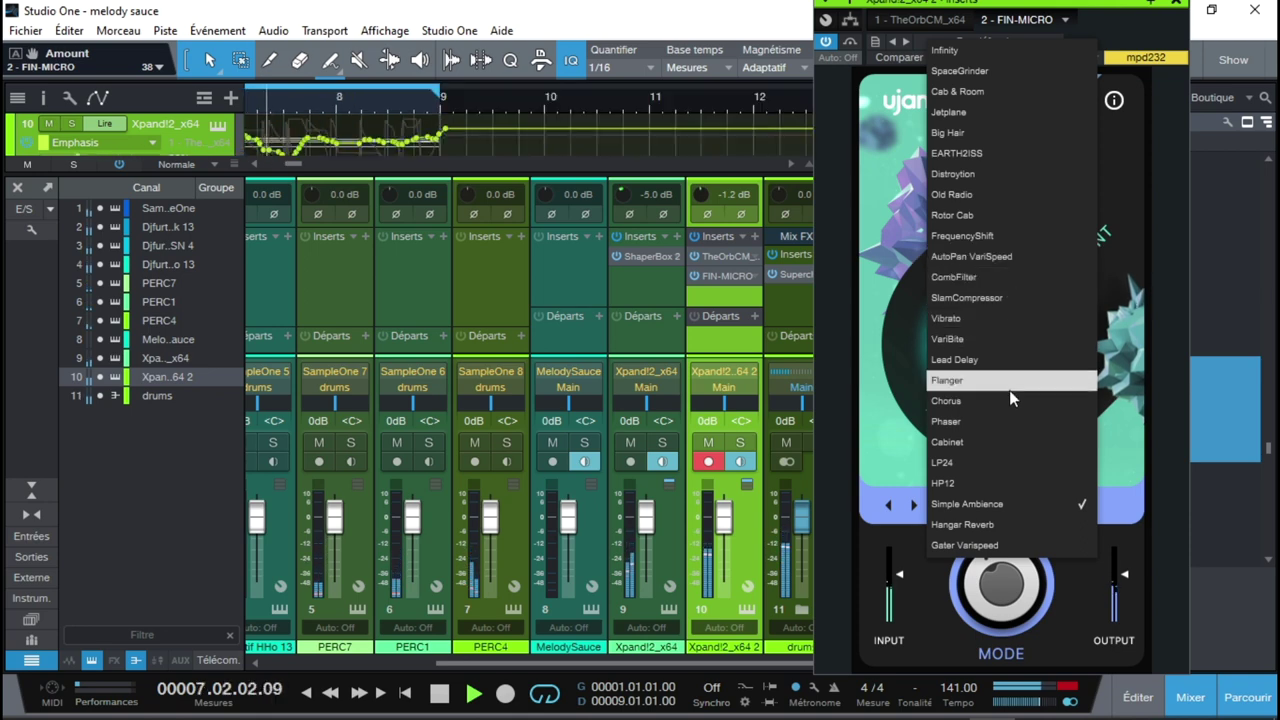
left_click(1004, 543)
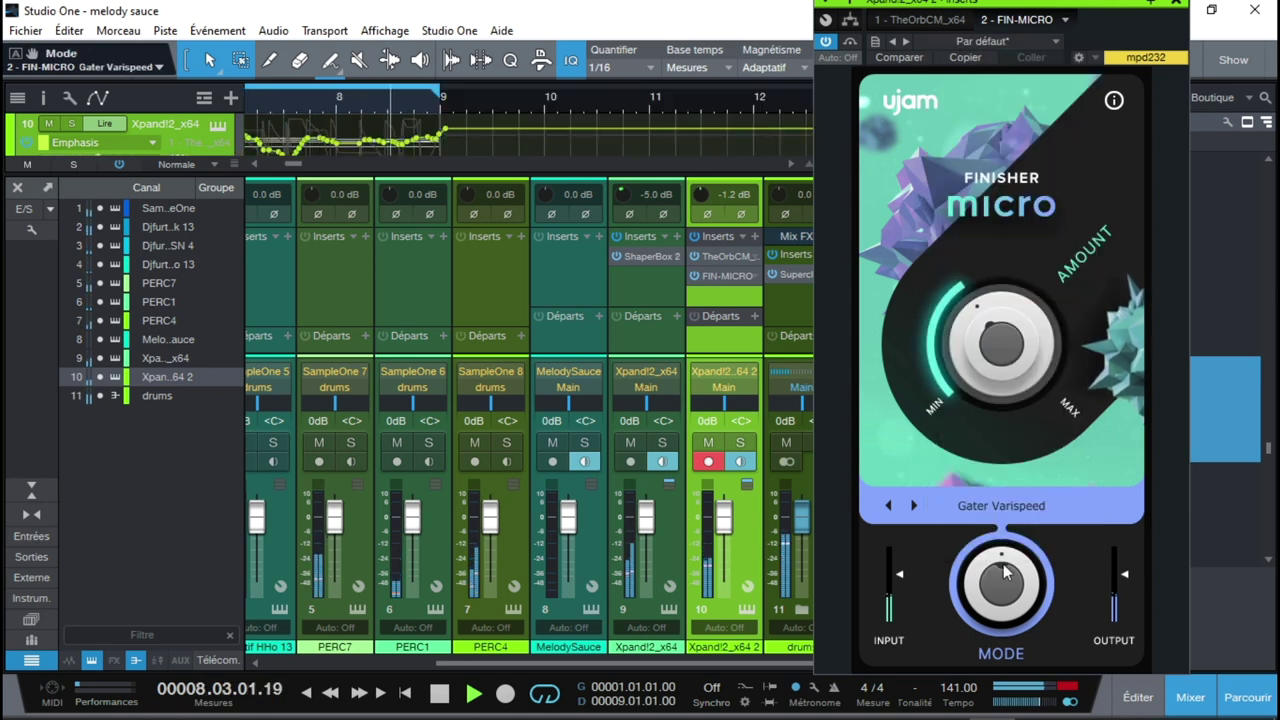
left_click_drag(1005, 360, 992, 315)
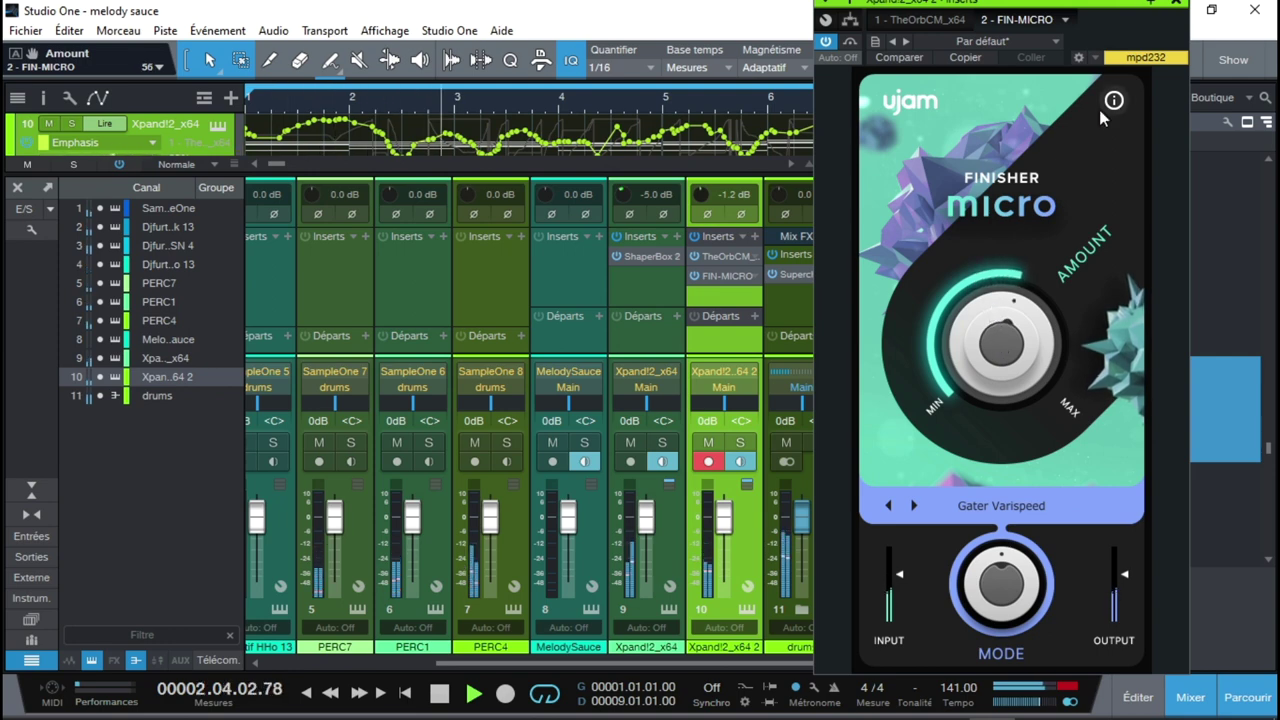
left_click(1177, 5)
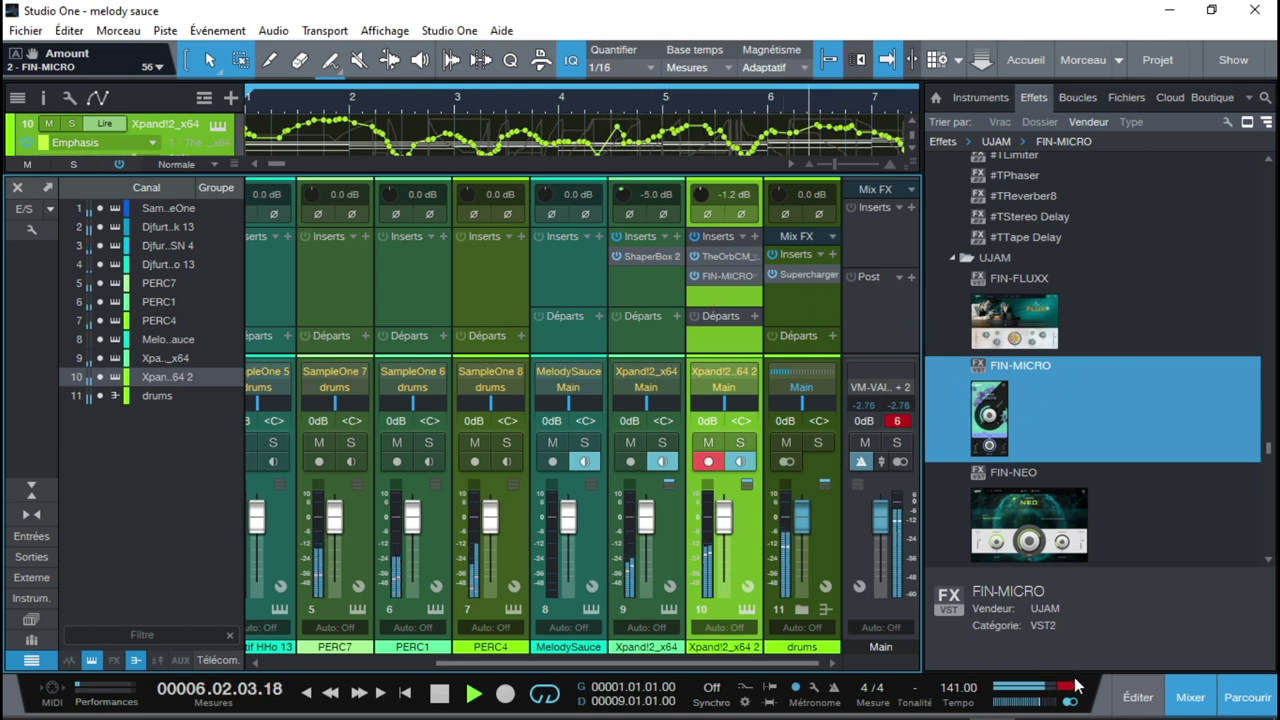
- Hide the mixer and the effects browser so the arrangement fills the whole window
left_click(1190, 697)
left_click(1190, 697)
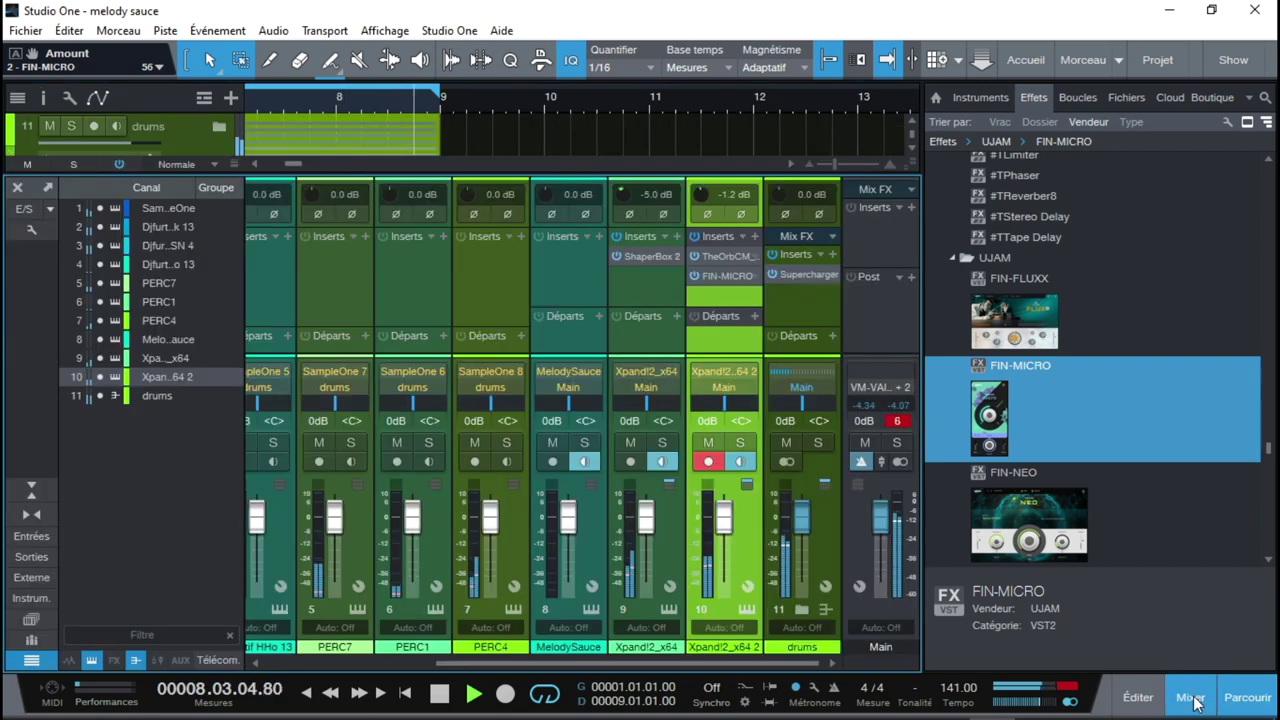
left_click(1190, 697)
left_click(1243, 697)
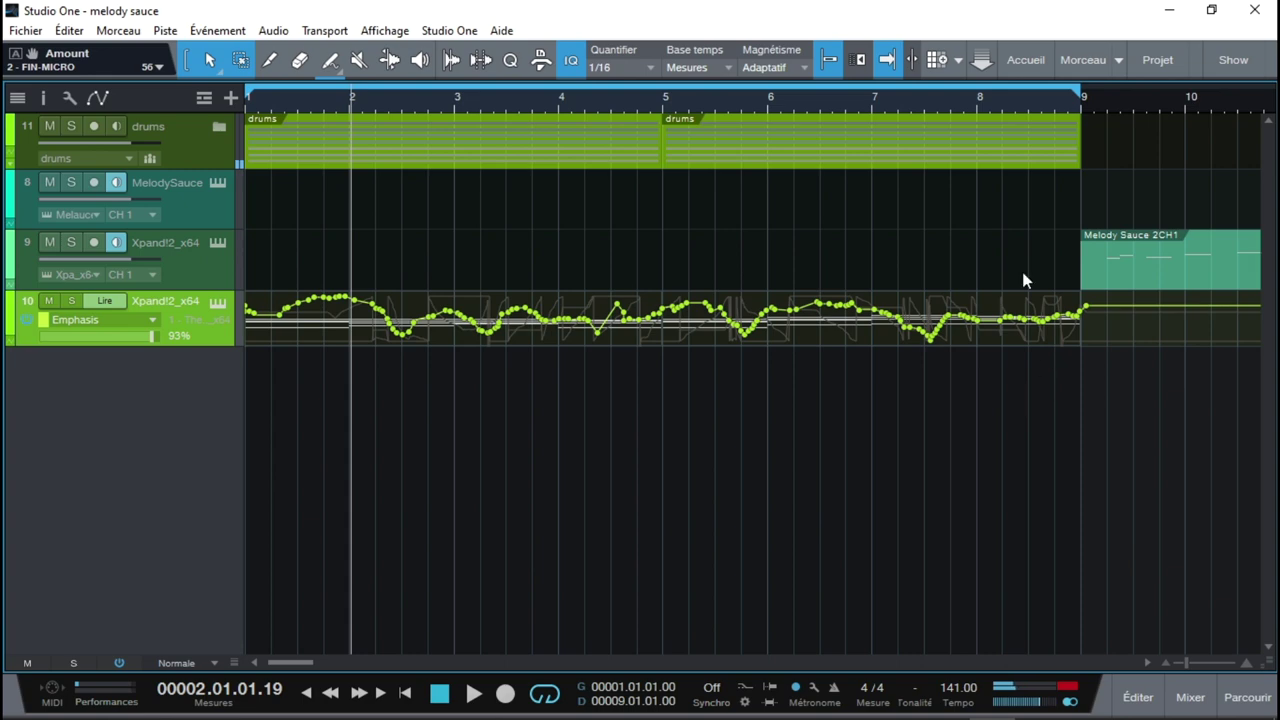
- Open the Melody Sauce instrument from track 8 to review its melody settings, and close it again
left_click(215, 184)
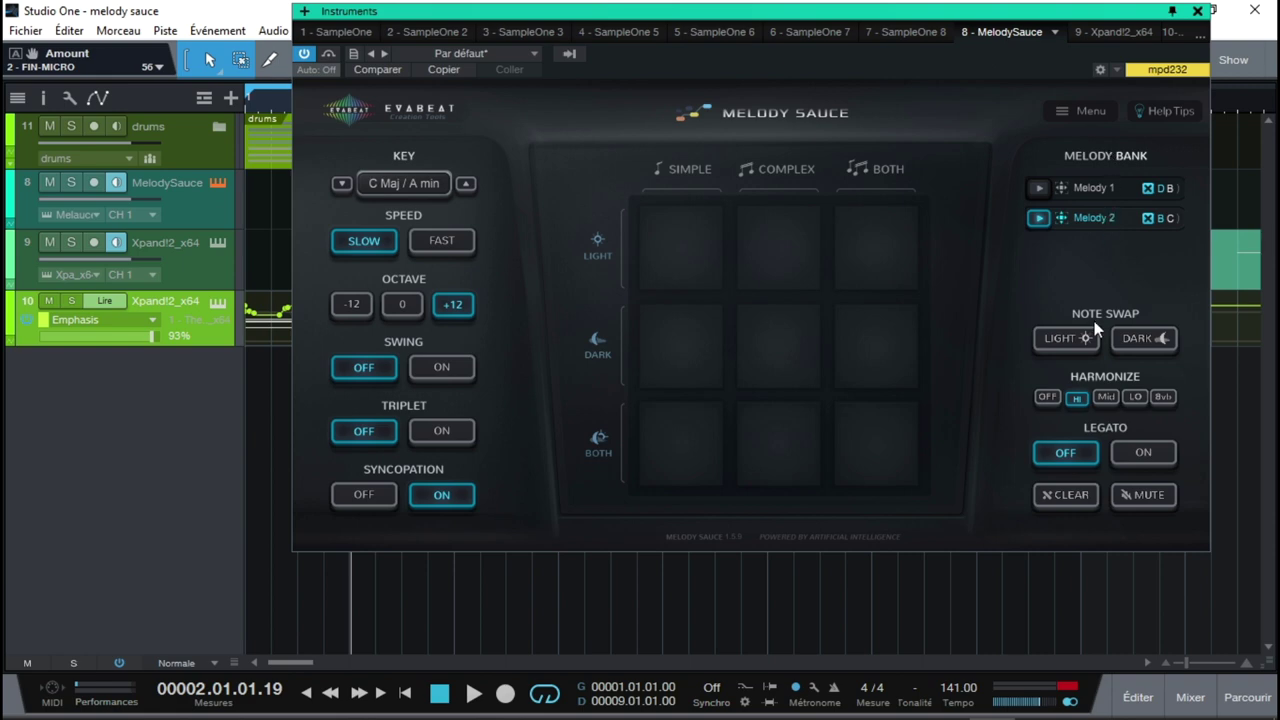
left_click(1198, 12)
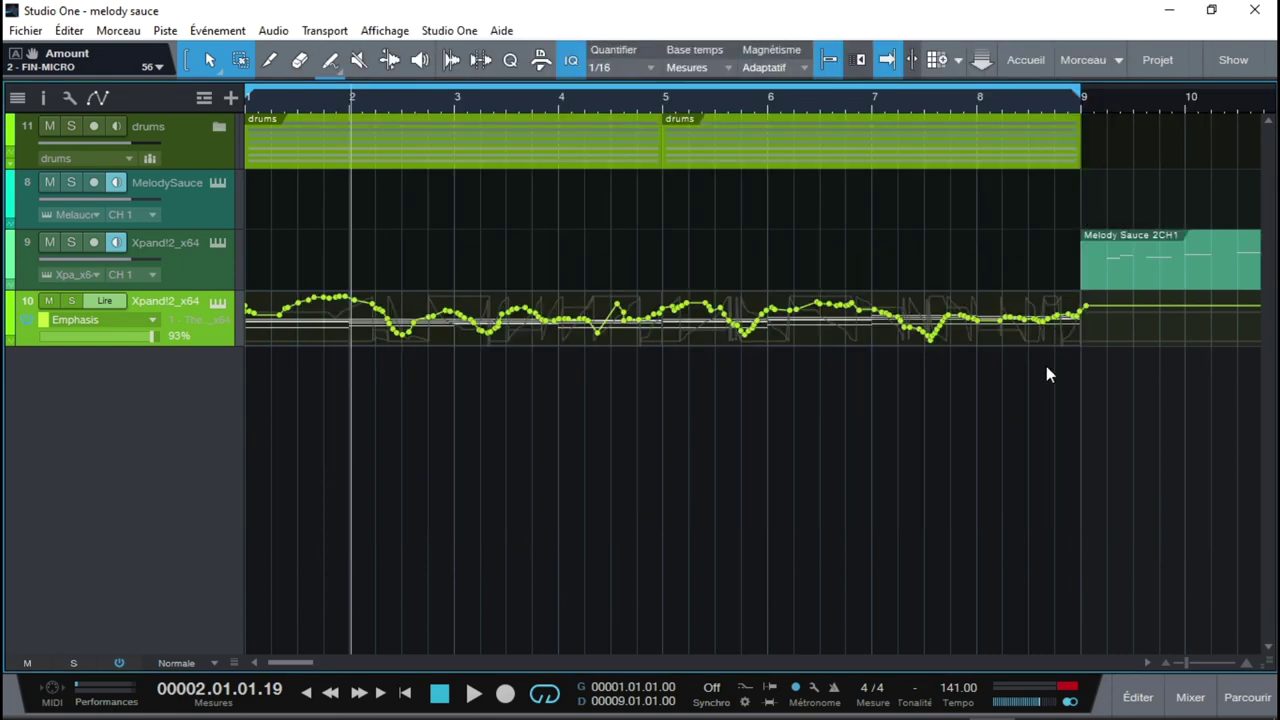